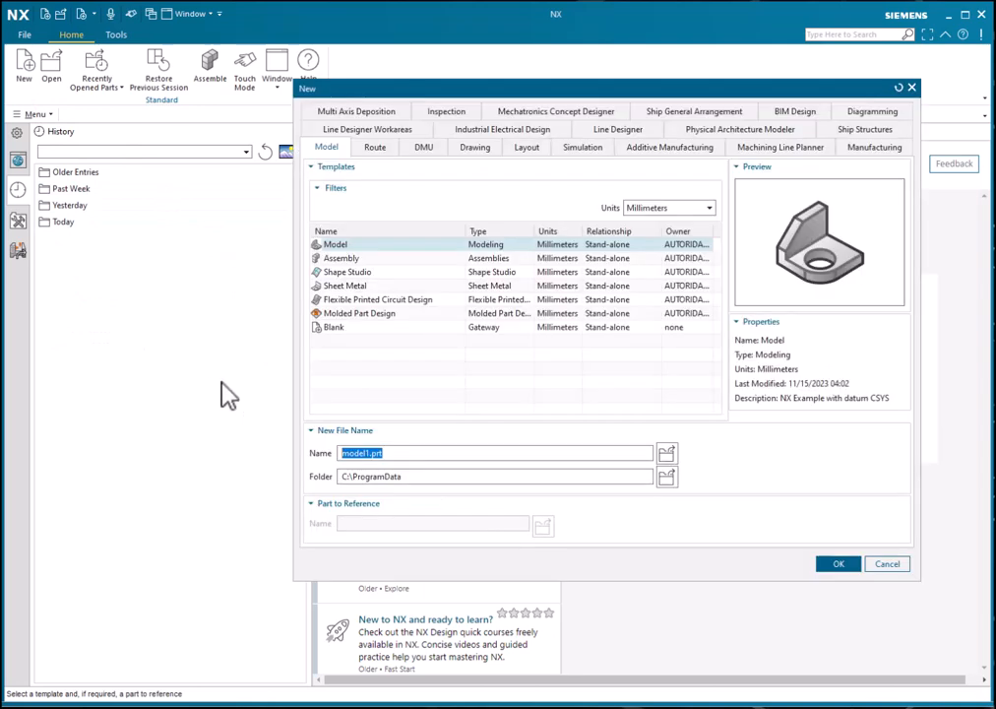
Create a new millimetre Model part named model1.prt and switch it to the Shape Studio application
{"action": "left_click", "coordinate": [834, 564]}
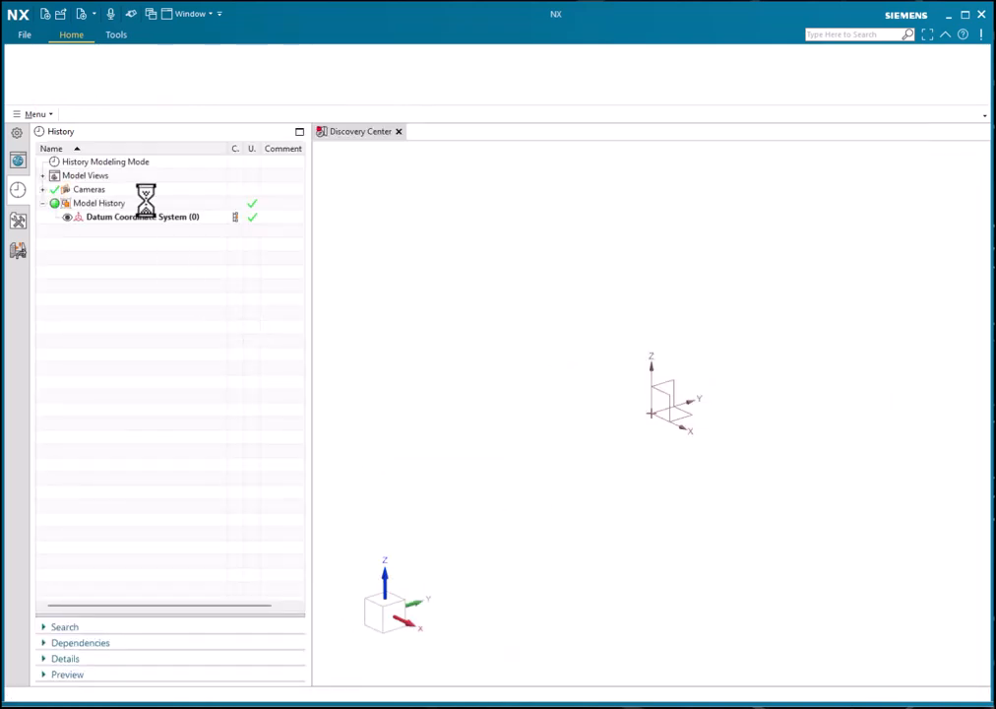
{"action": "left_click", "coordinate": [27, 37]}
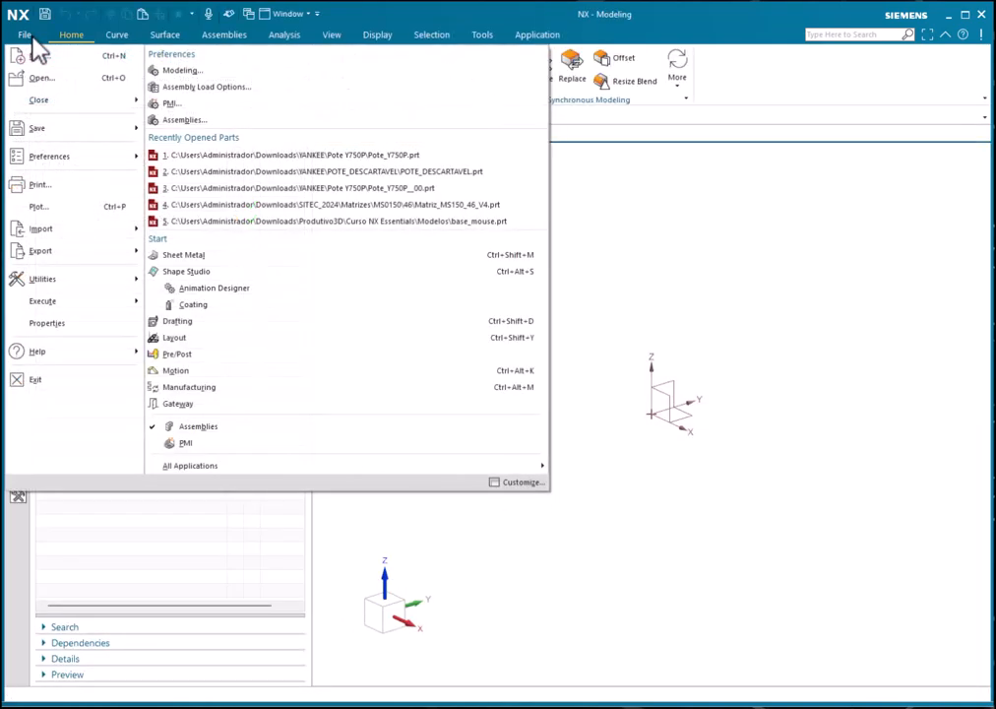
{"action": "left_click", "coordinate": [200, 285]}
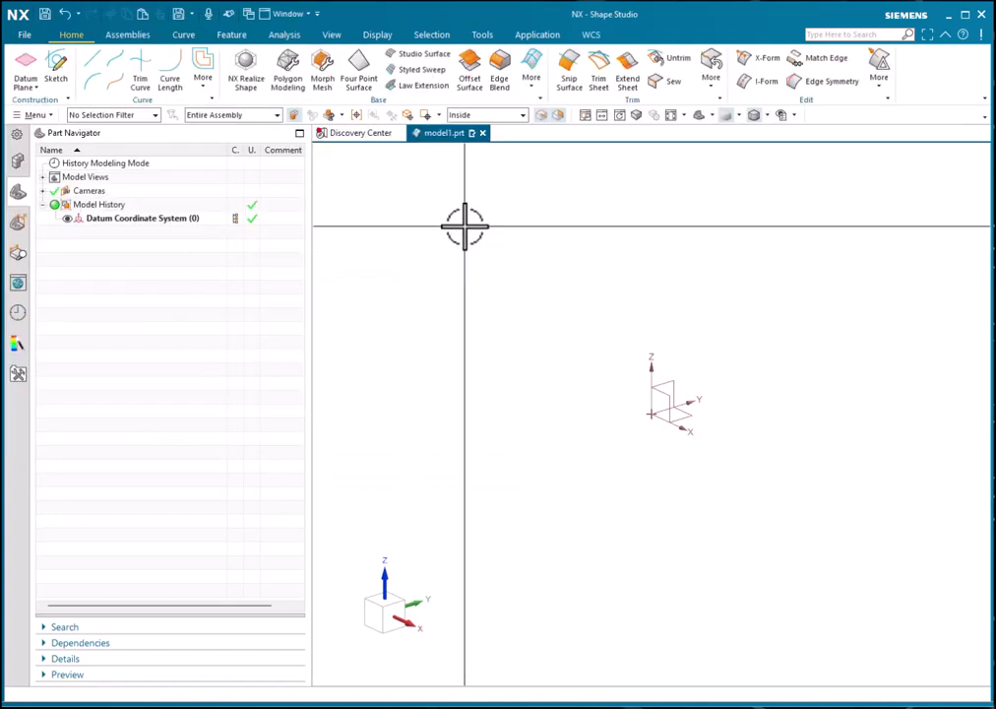
Create a sketch on the Top datum plane
{"action": "left_click", "coordinate": [56, 77]}
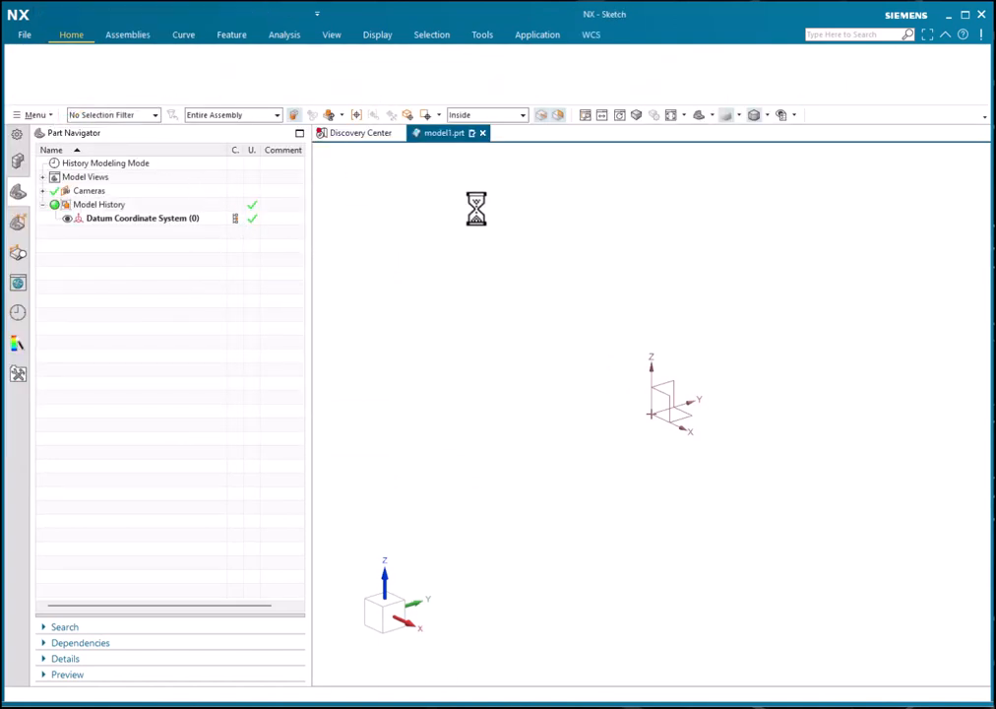
{"action": "left_click", "coordinate": [772, 419]}
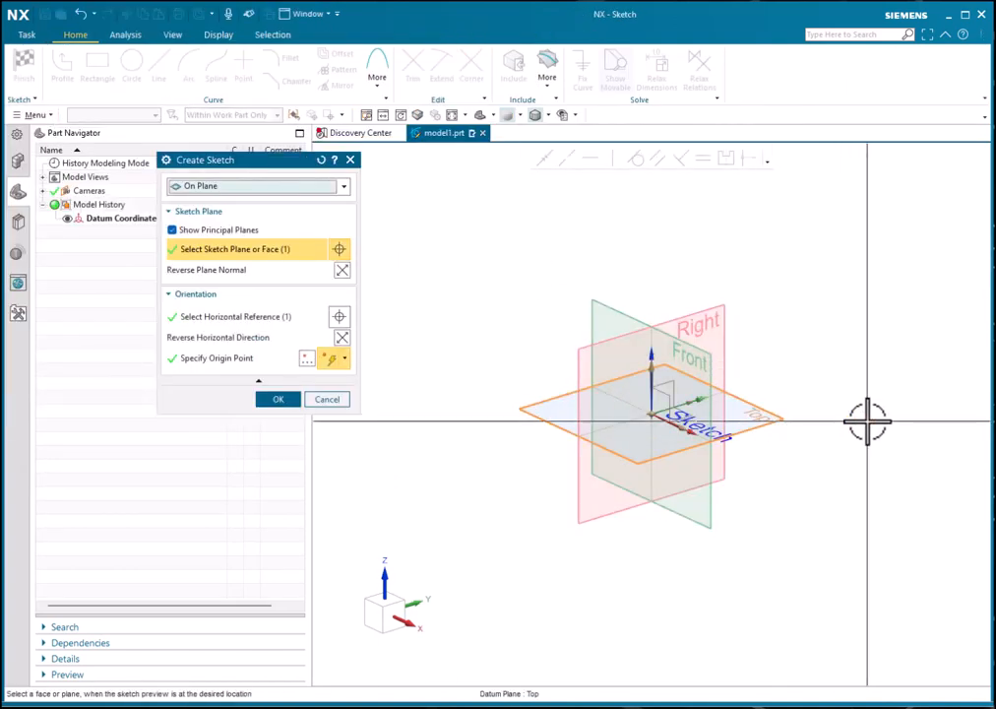
{"action": "left_click", "coordinate": [278, 399]}
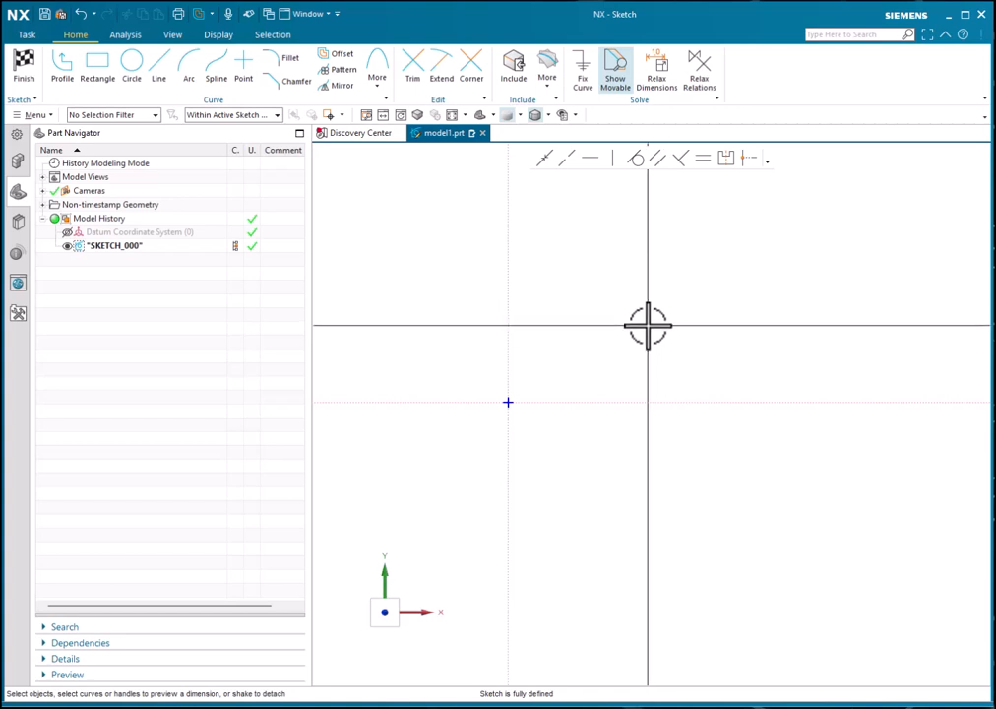
Sketch a two-point rectangle about 330 by 190 mm above the X axis, clear of the sketch origin
{"action": "left_click", "coordinate": [98, 71]}
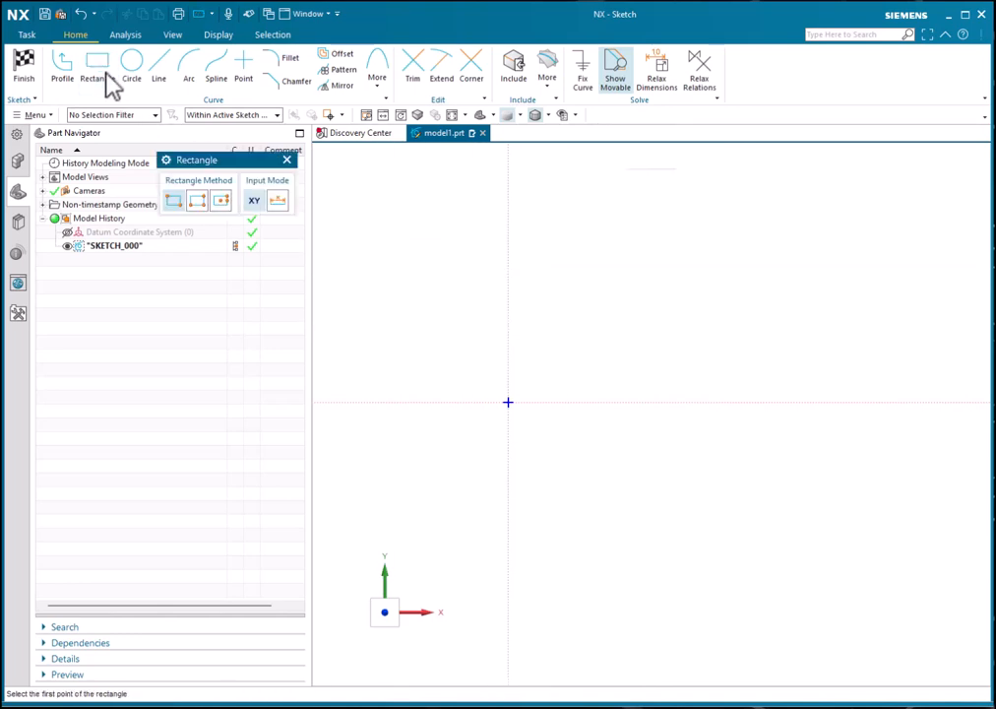
{"action": "left_click", "coordinate": [525, 373]}
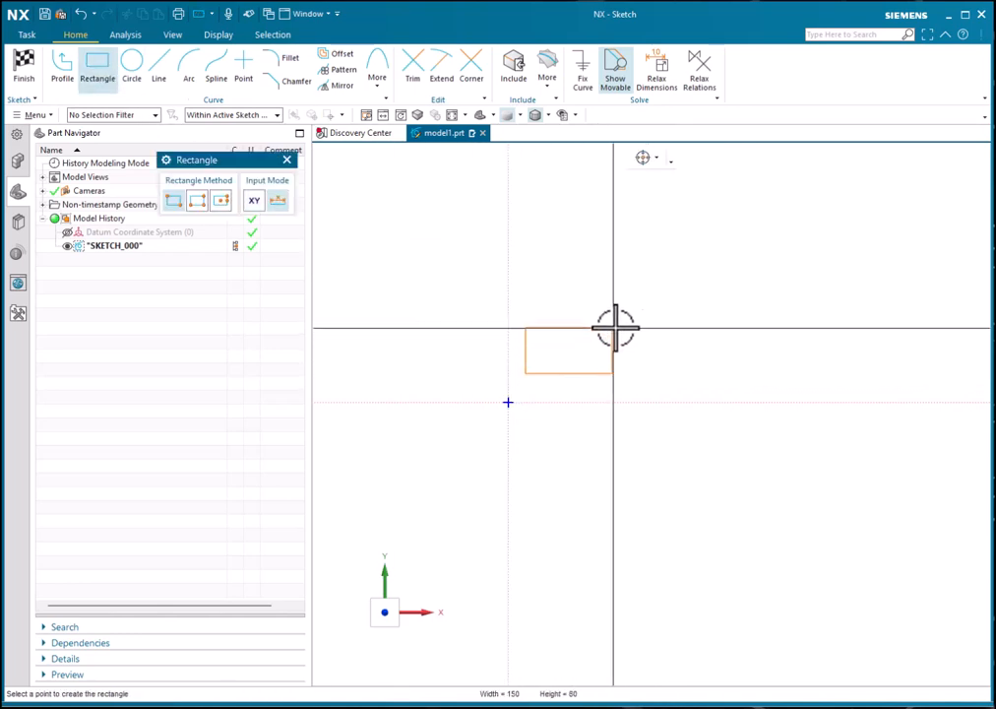
{"action": "left_click", "coordinate": [716, 264]}
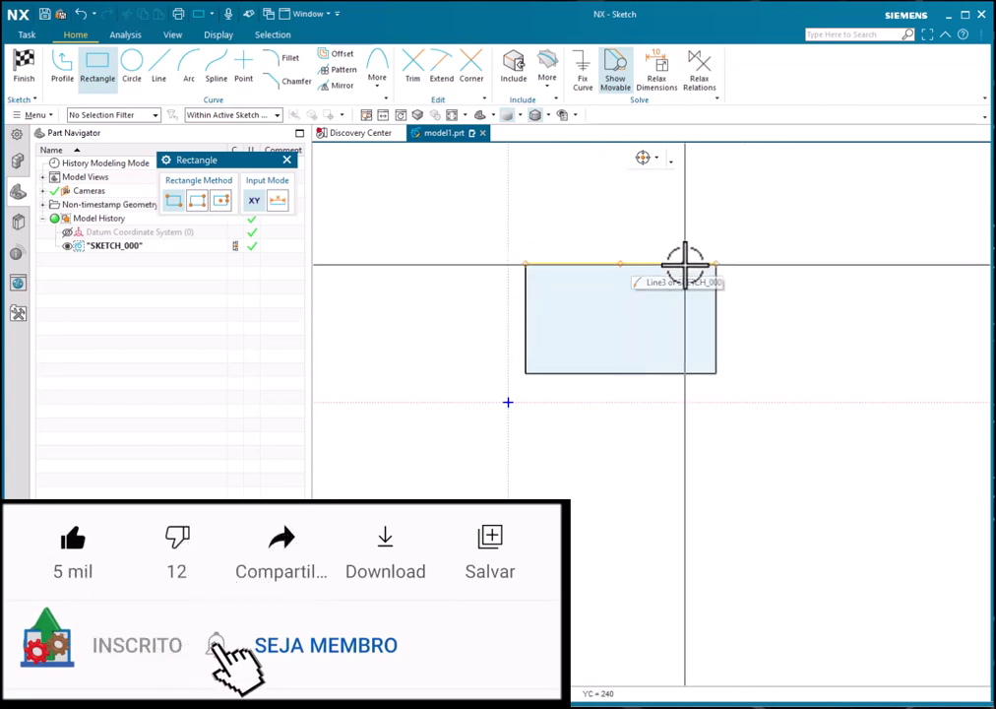
{"action": "left_click", "coordinate": [657, 158]}
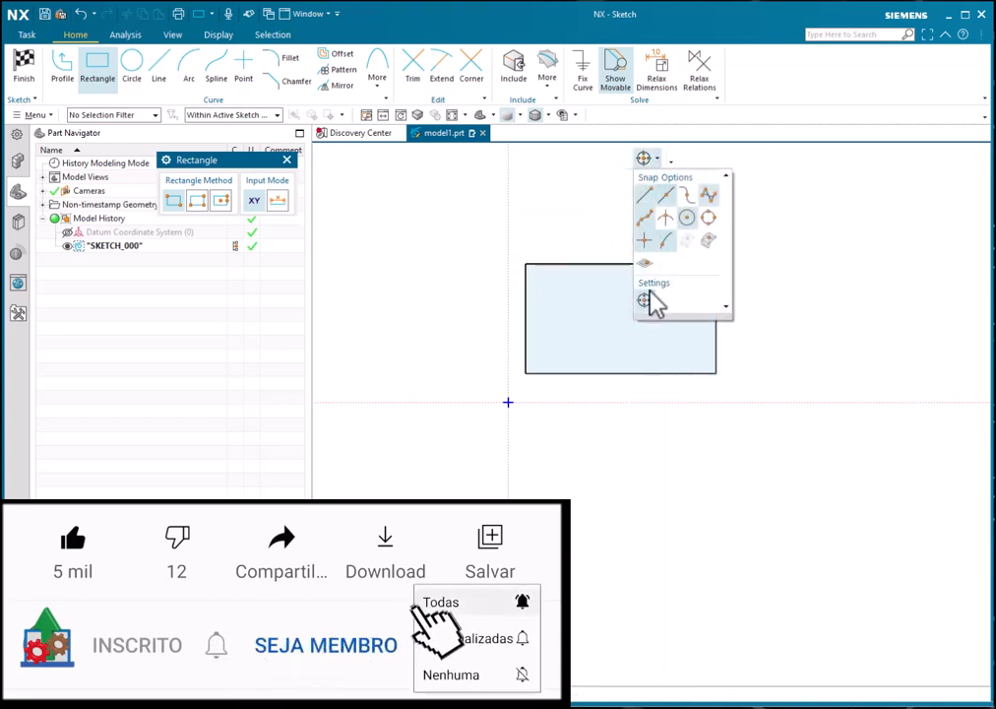
{"action": "left_click", "coordinate": [286, 159]}
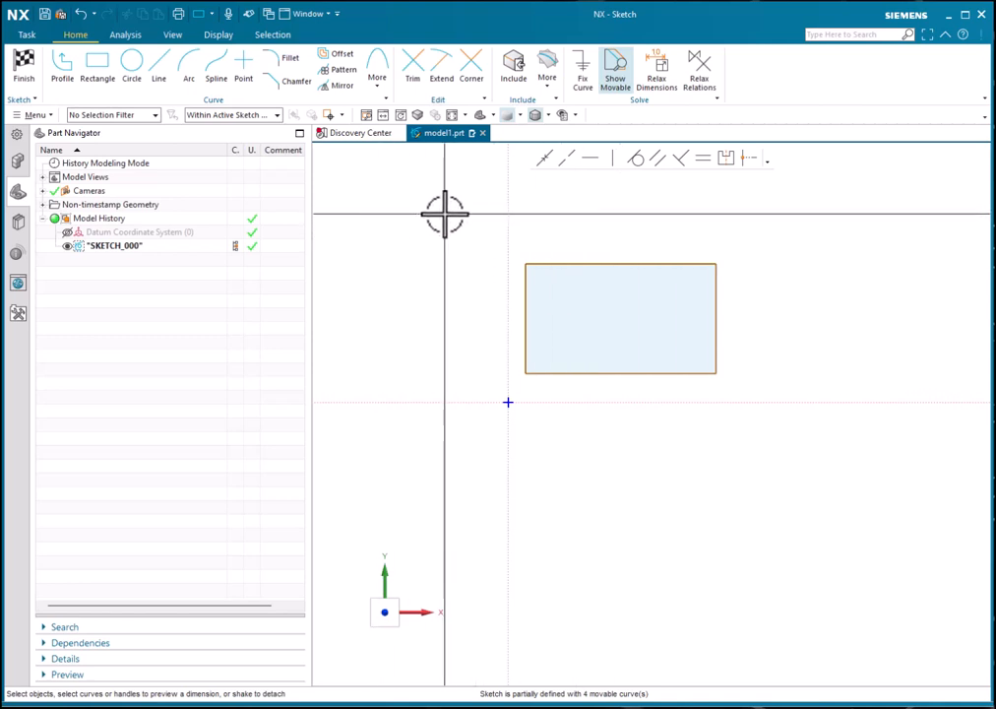
Dimension the rectangle's width and try to set it to 300 mm without scaling the entire sketch
{"action": "left_click", "coordinate": [653, 260]}
{"action": "left_click", "coordinate": [707, 245]}
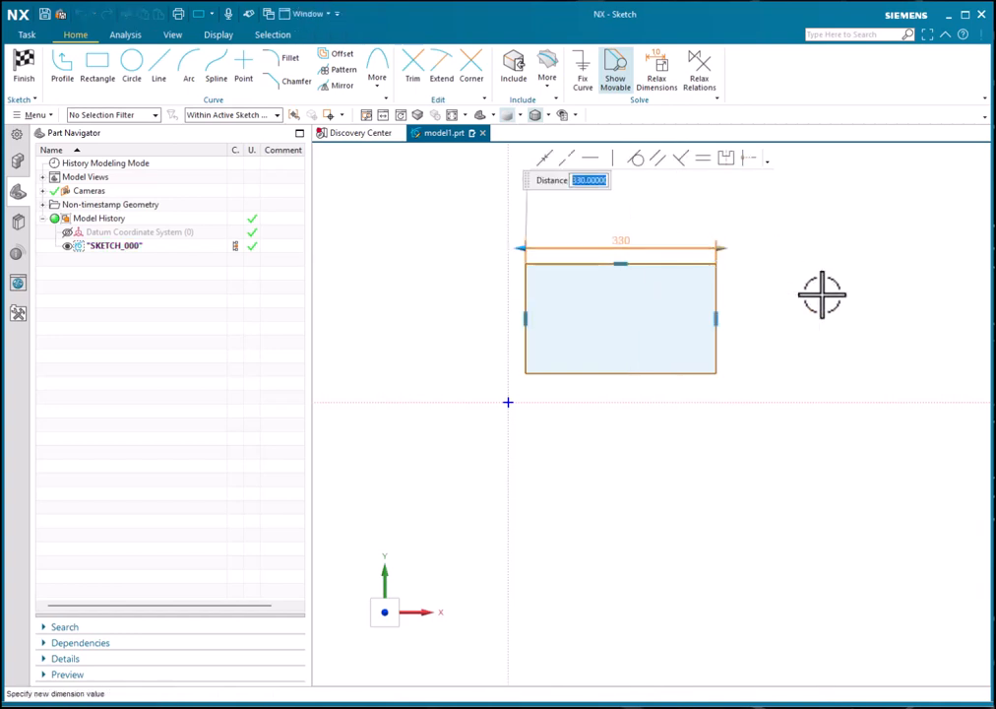
{"action": "type", "text": "300"}
{"action": "key", "text": "Return"}
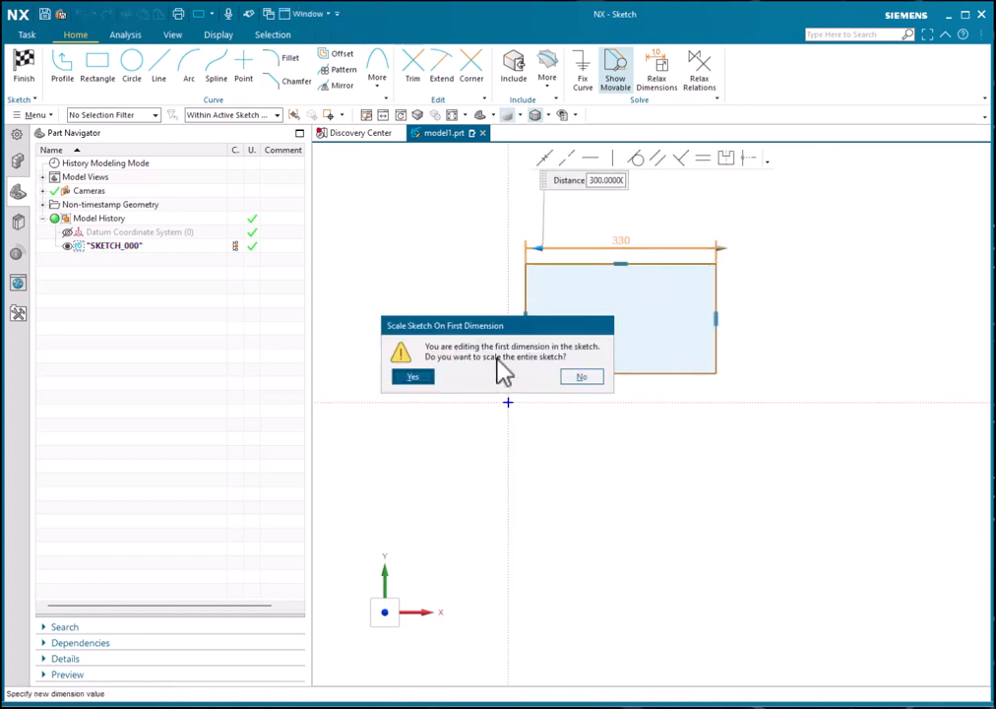
{"action": "left_click", "coordinate": [582, 377]}
{"action": "left_click_drag", "start_coordinate": [711, 284], "coordinate": [774, 304]}
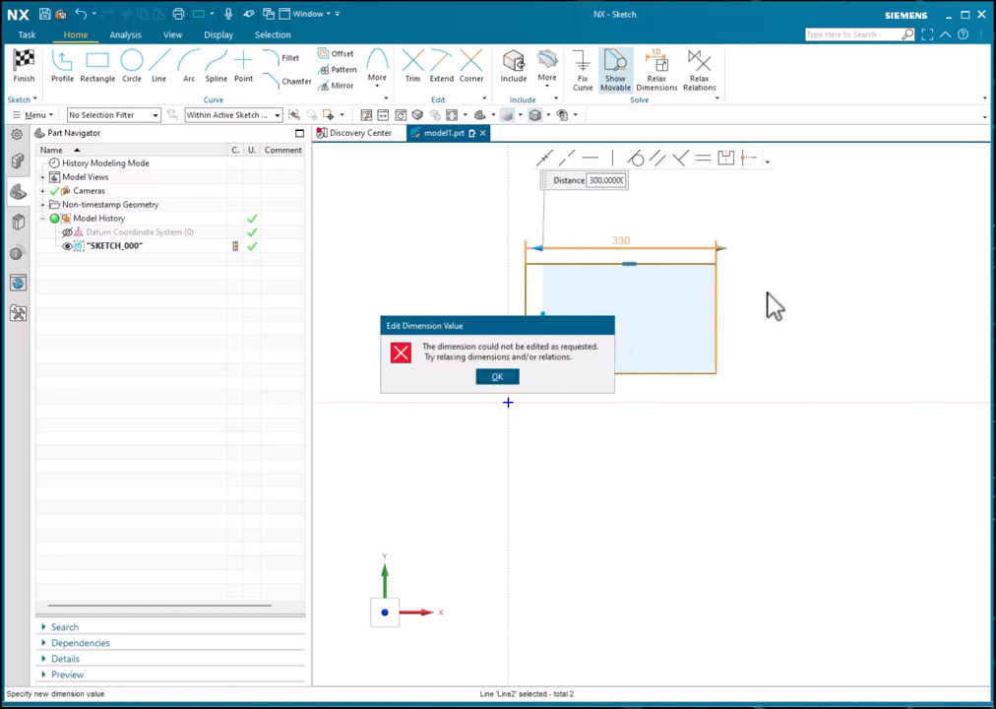
{"action": "left_click", "coordinate": [497, 376]}
Dimension the rectangle's height and set it to 150 mm
{"action": "left_click", "coordinate": [720, 339]}
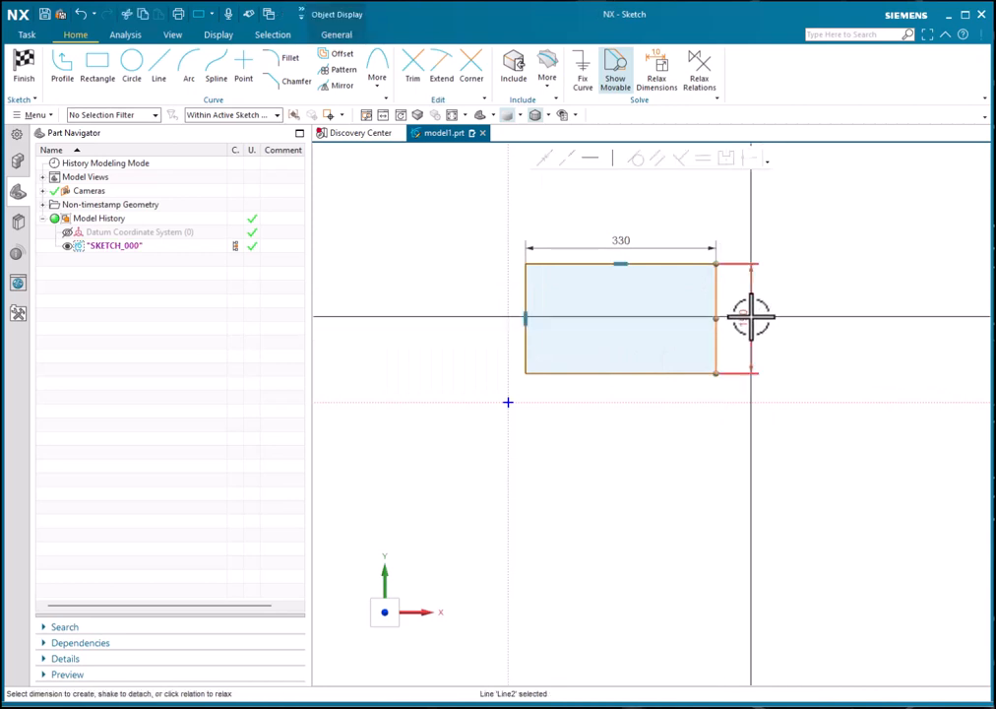
{"action": "left_click", "coordinate": [751, 317]}
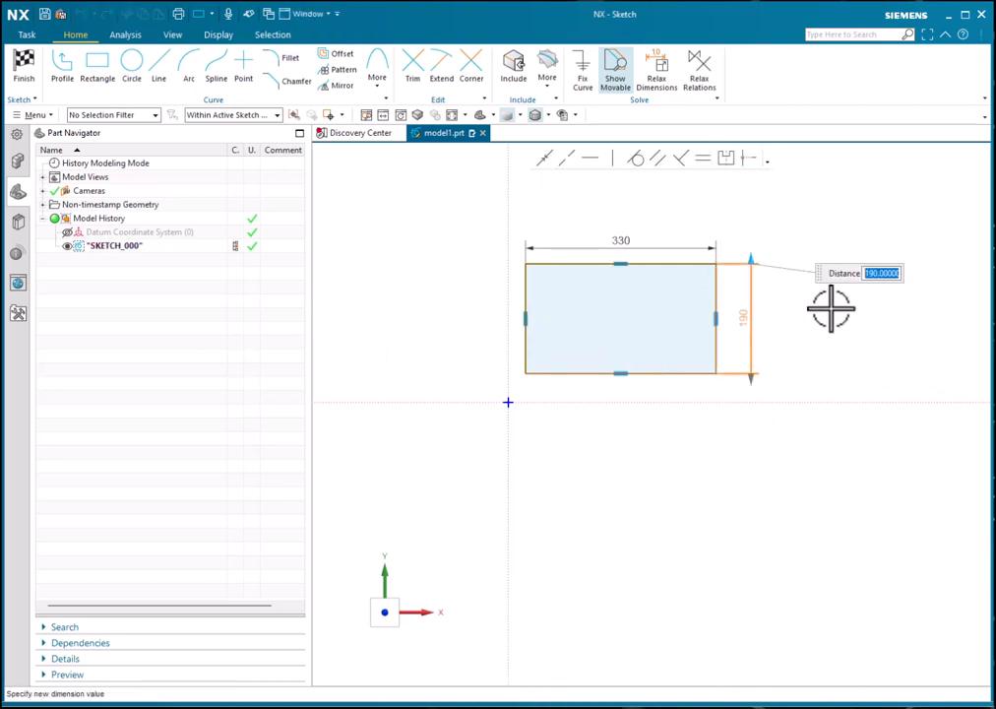
{"action": "type", "text": "150"}
{"action": "key", "text": "Return"}
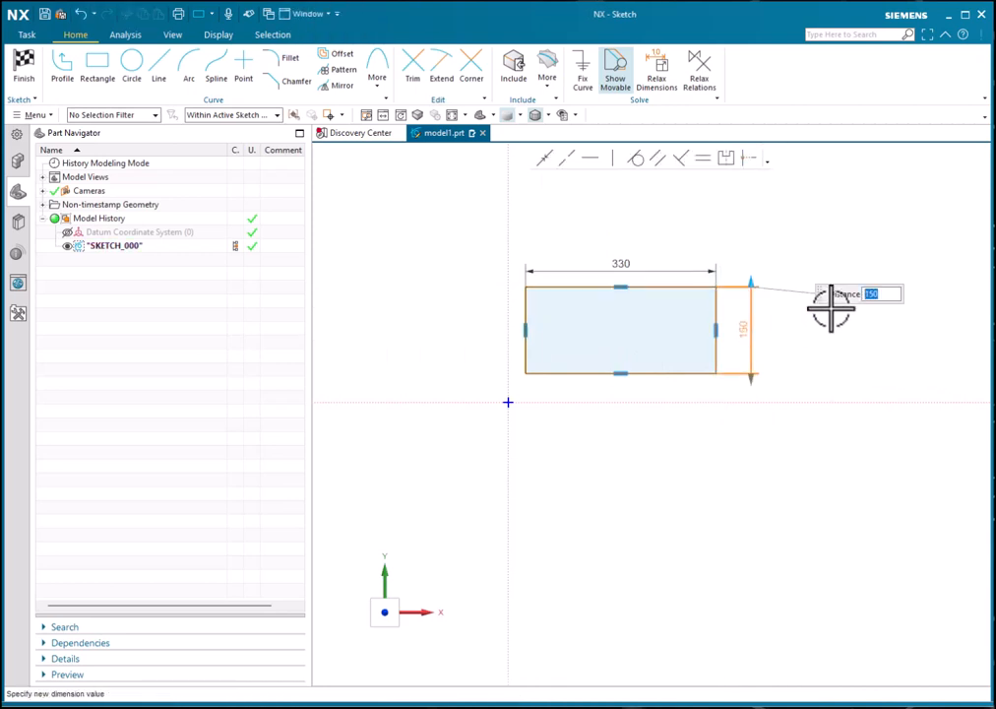
{"action": "left_click", "coordinate": [773, 431]}
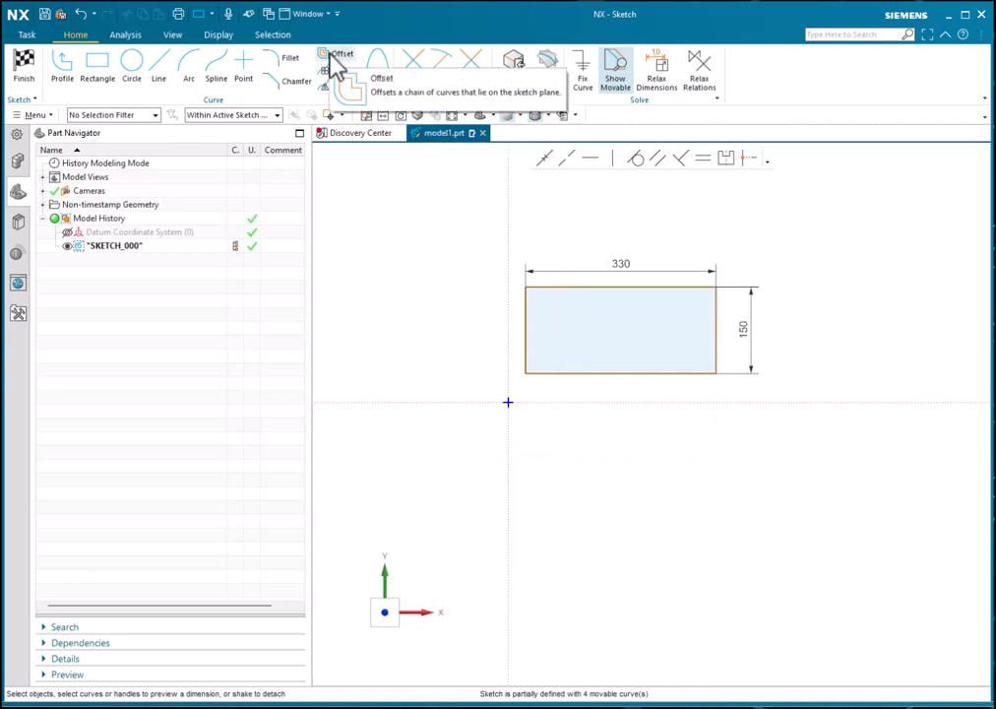
Start an Offset Curve with a 10 mm distance, looking over its chain list and cap options
{"action": "left_click", "coordinate": [335, 64]}
{"action": "left_click_drag", "start_coordinate": [256, 171], "coordinate": [396, 183]}
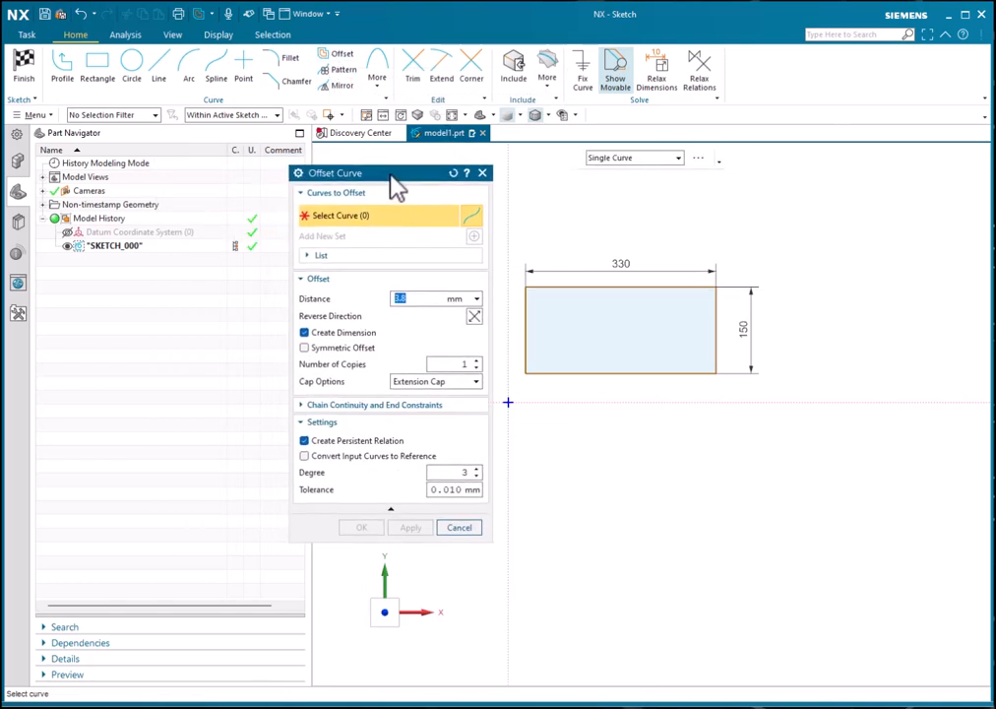
{"action": "left_click", "coordinate": [355, 259]}
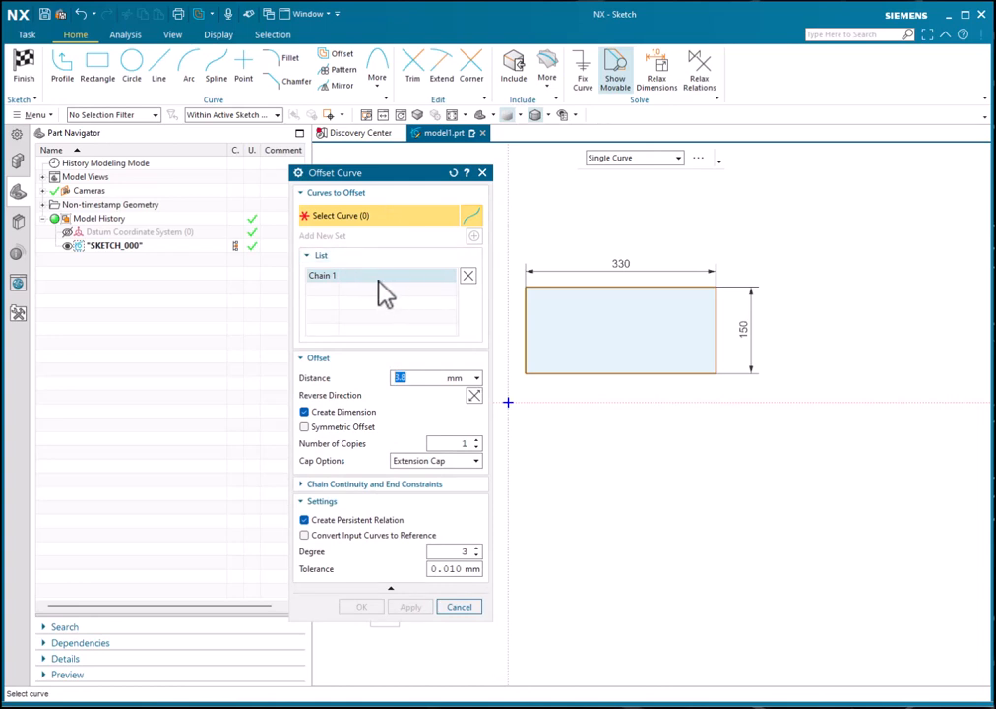
{"action": "left_click", "coordinate": [364, 256]}
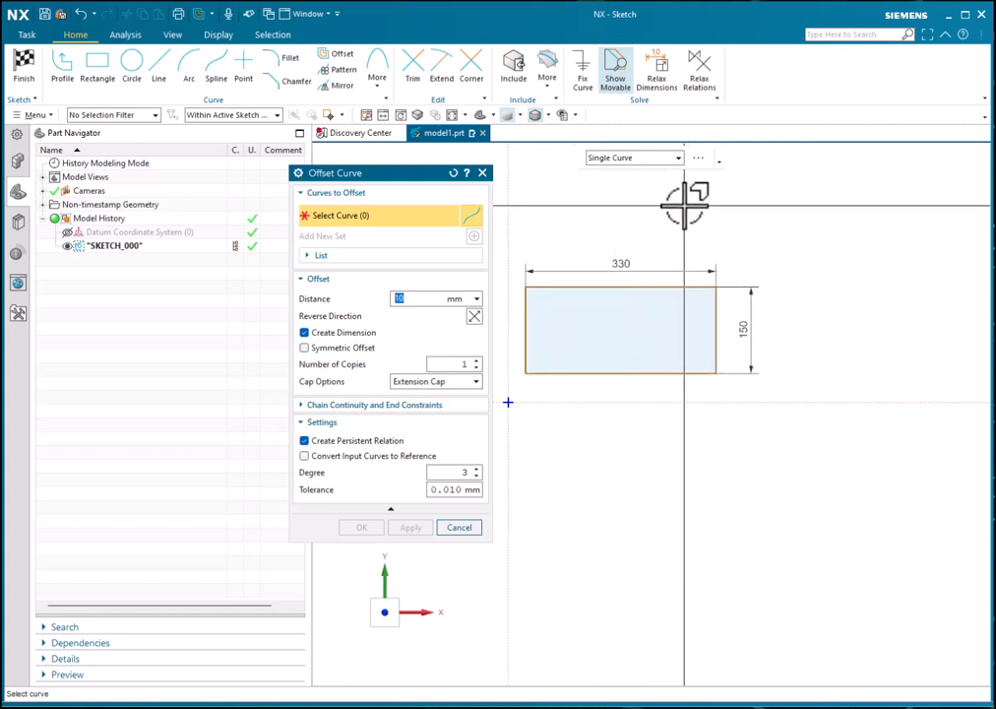
{"action": "left_click", "coordinate": [438, 382]}
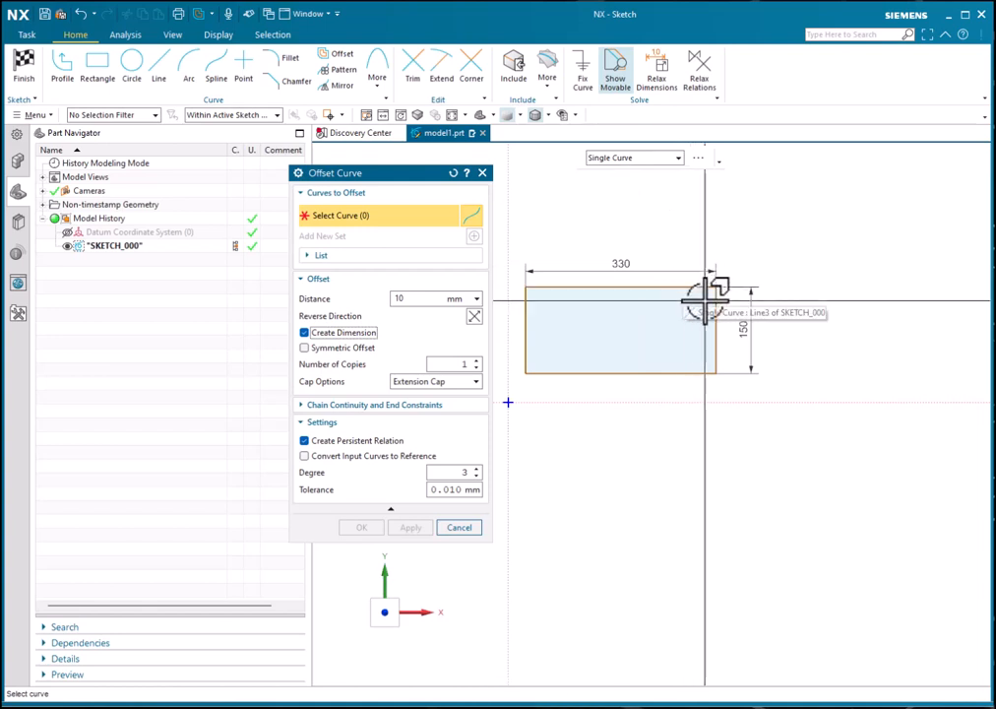
Select all four sides of the rectangle for the offset using the Connected Curves rule
{"action": "left_click", "coordinate": [655, 157]}
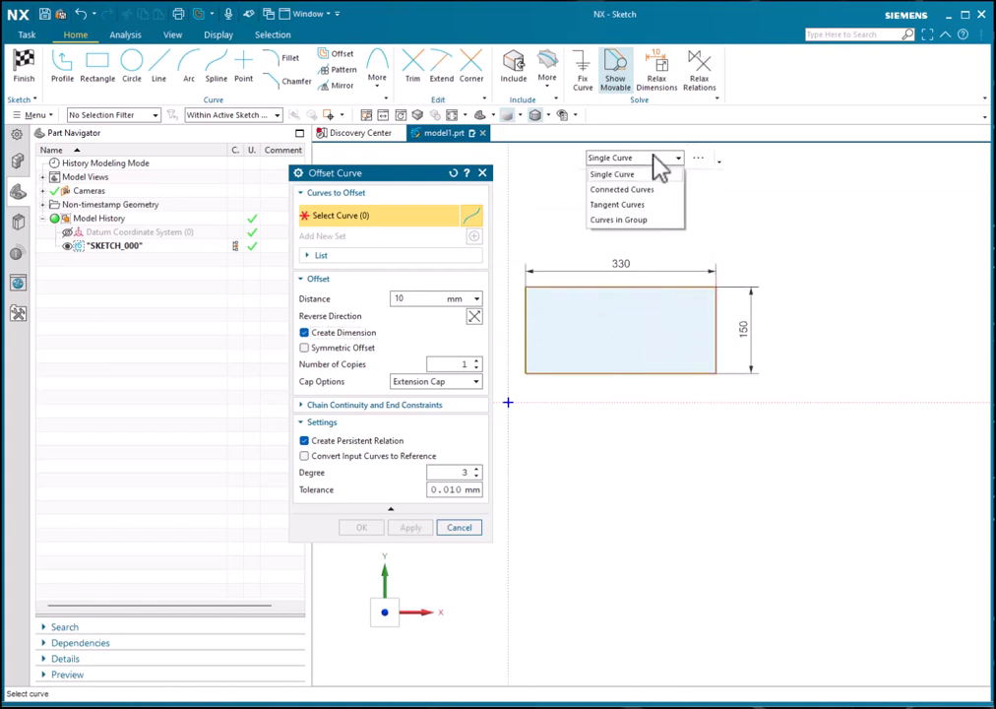
{"action": "left_click", "coordinate": [622, 189]}
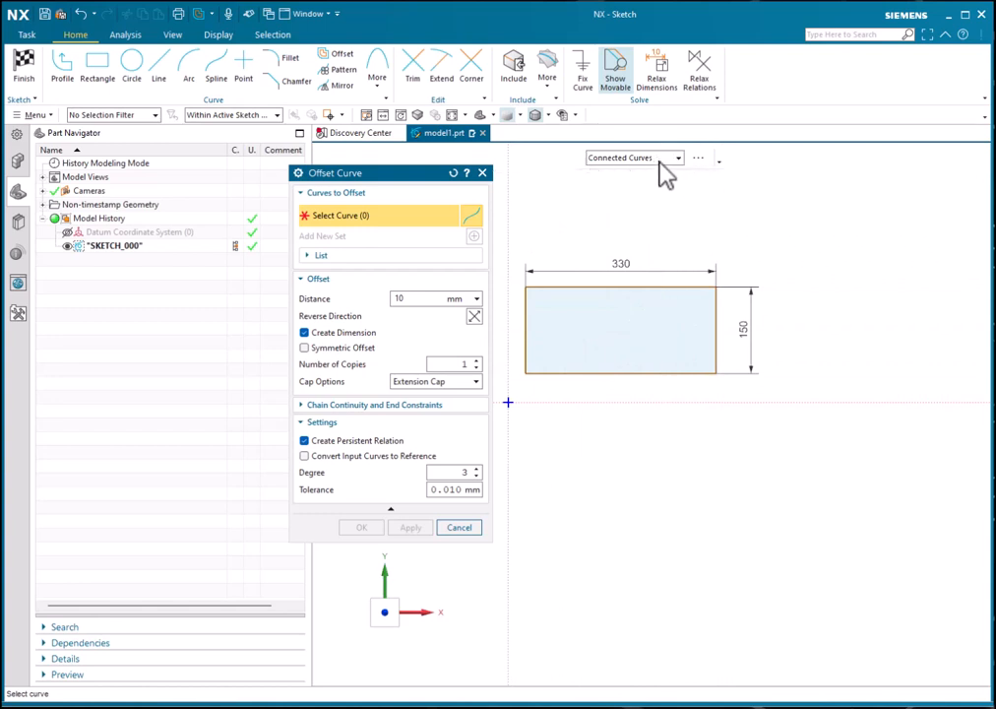
{"action": "left_click", "coordinate": [627, 206]}
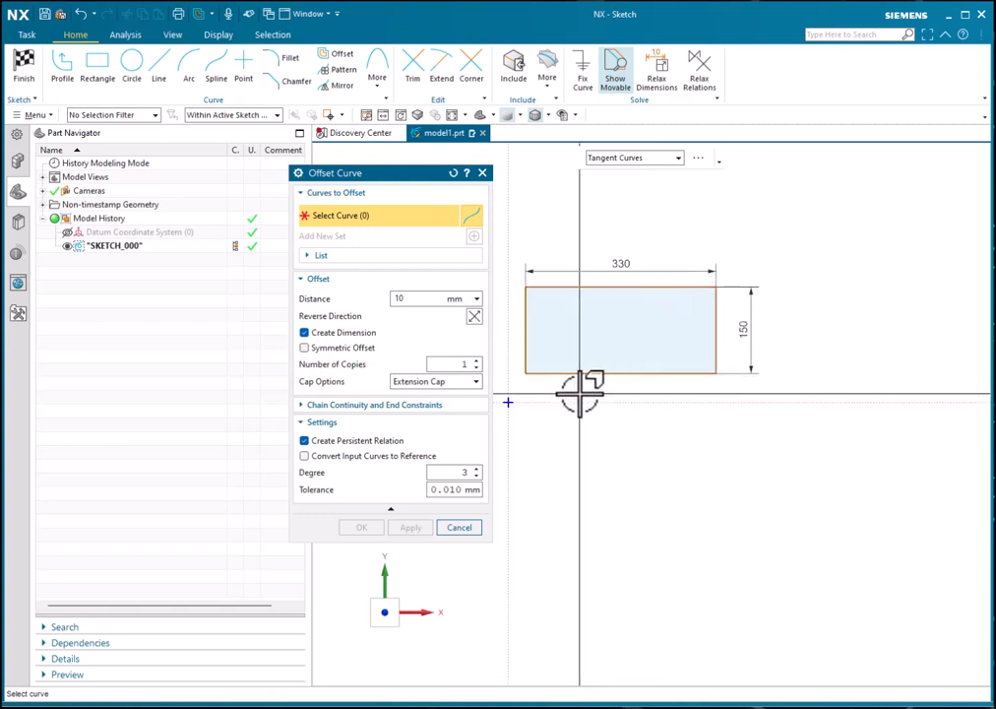
{"action": "left_click", "coordinate": [646, 159]}
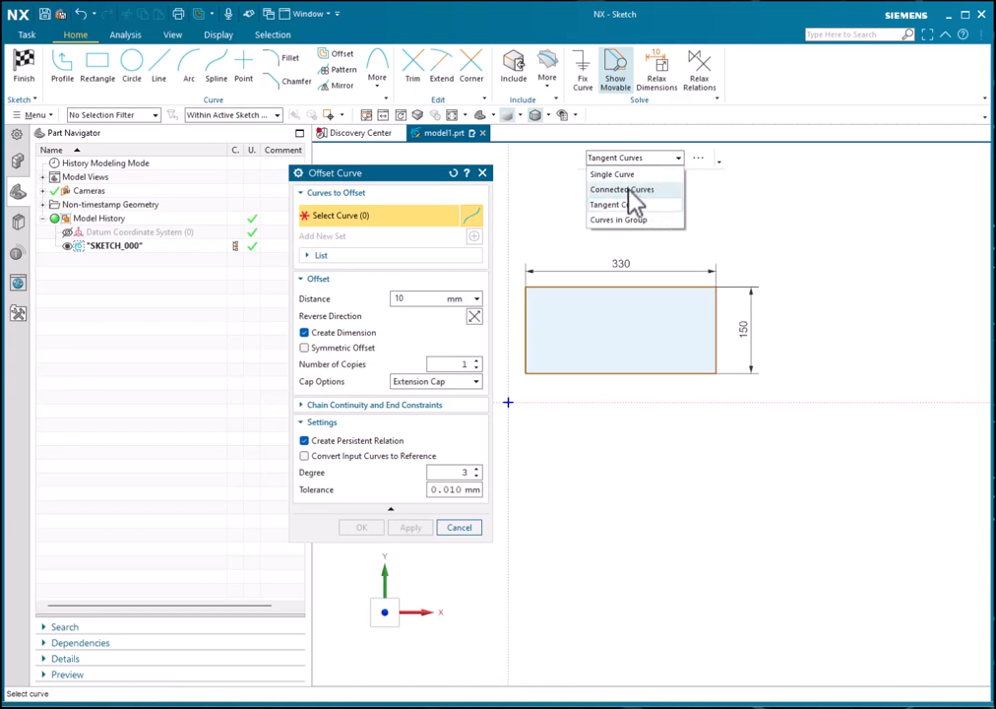
{"action": "left_click", "coordinate": [629, 190]}
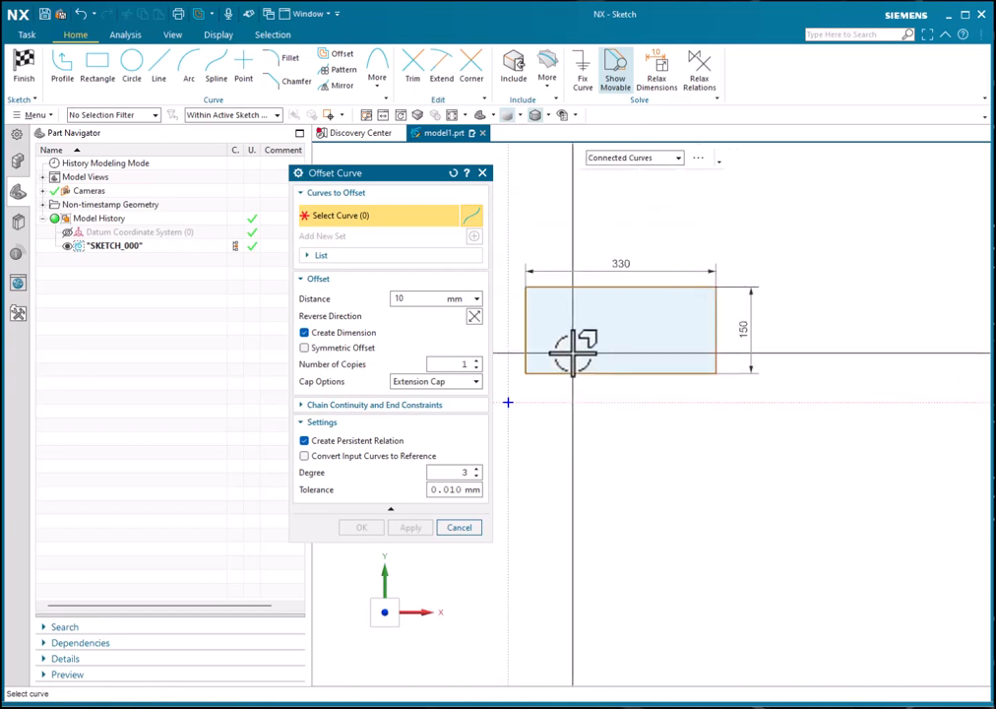
{"action": "left_click", "coordinate": [666, 292]}
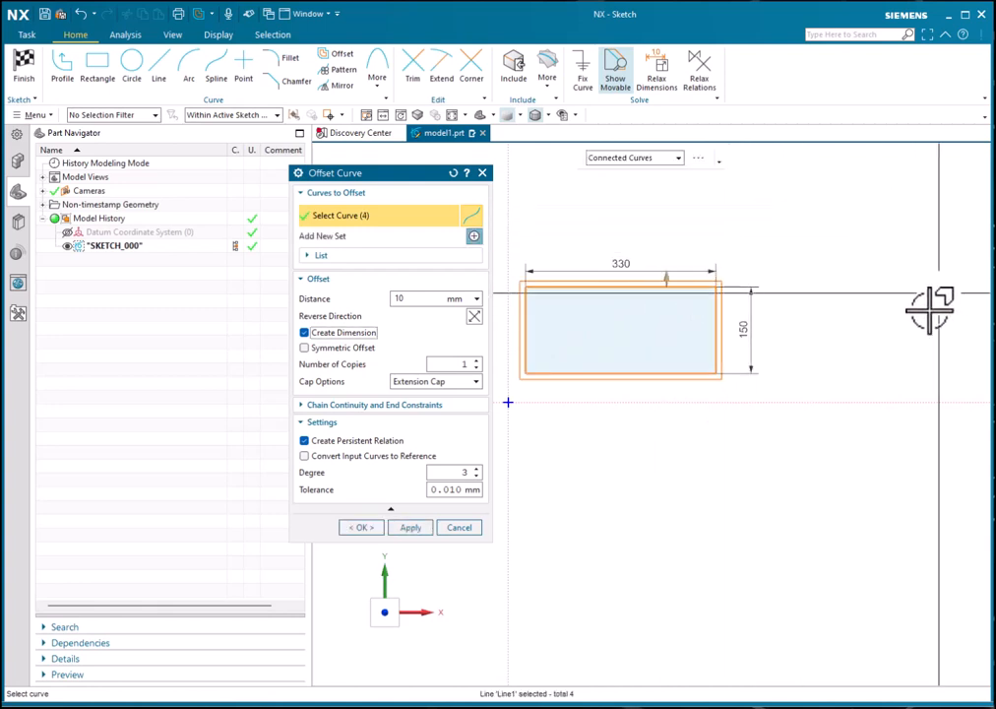
{"action": "scroll", "coordinate": [845, 266], "scroll_direction": "down", "scroll_amount": 1}
{"action": "scroll", "coordinate": [595, 322], "scroll_direction": "up", "scroll_amount": 1}
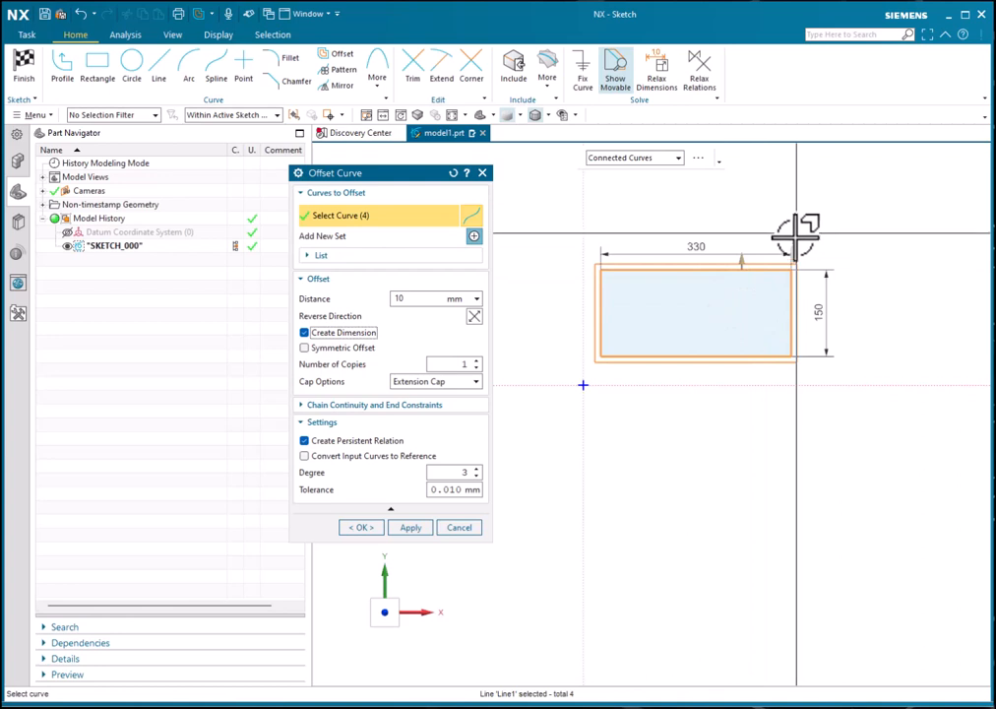
Try the rectangle offset with its direction reversed inward and back outward, and as a symmetric offset
{"action": "left_click", "coordinate": [475, 317]}
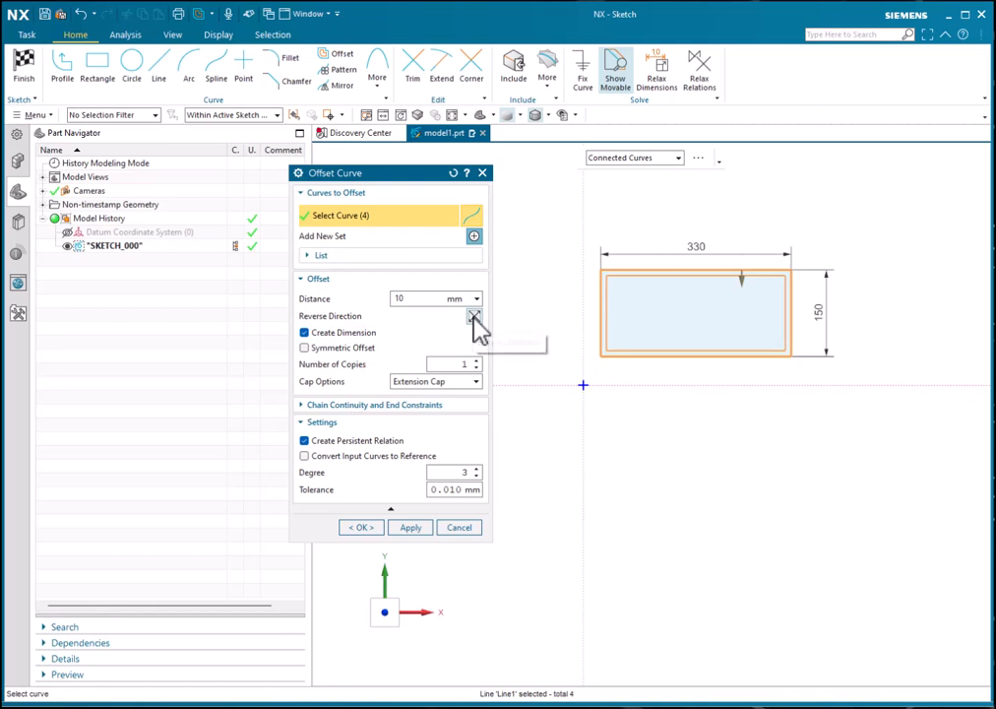
{"action": "left_click", "coordinate": [474, 317]}
{"action": "left_click", "coordinate": [475, 316]}
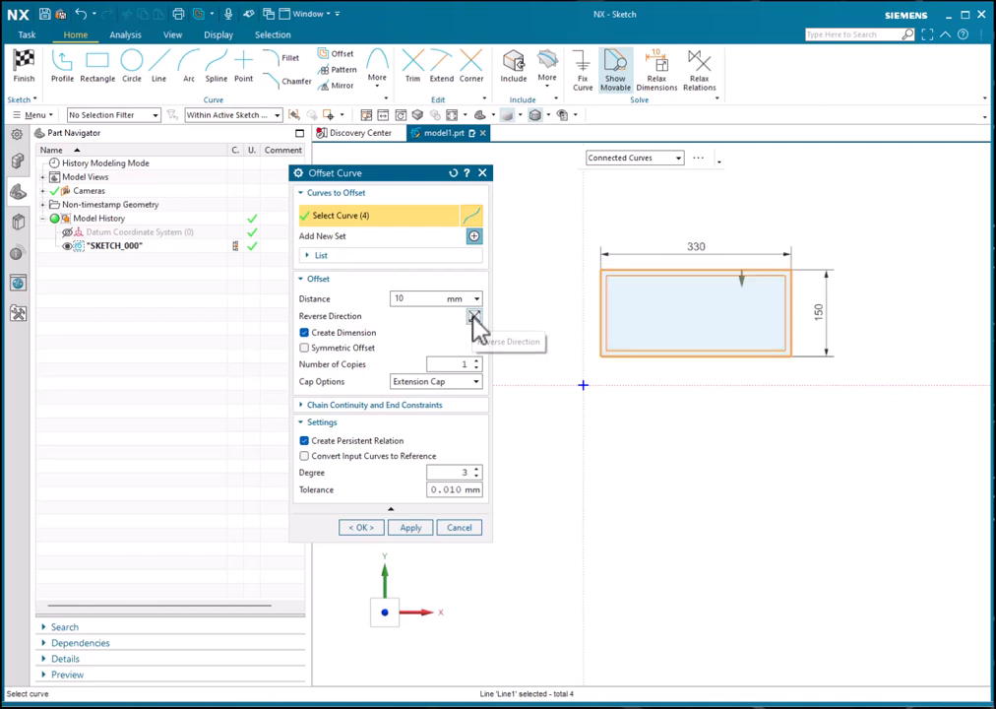
{"action": "left_click", "coordinate": [474, 317]}
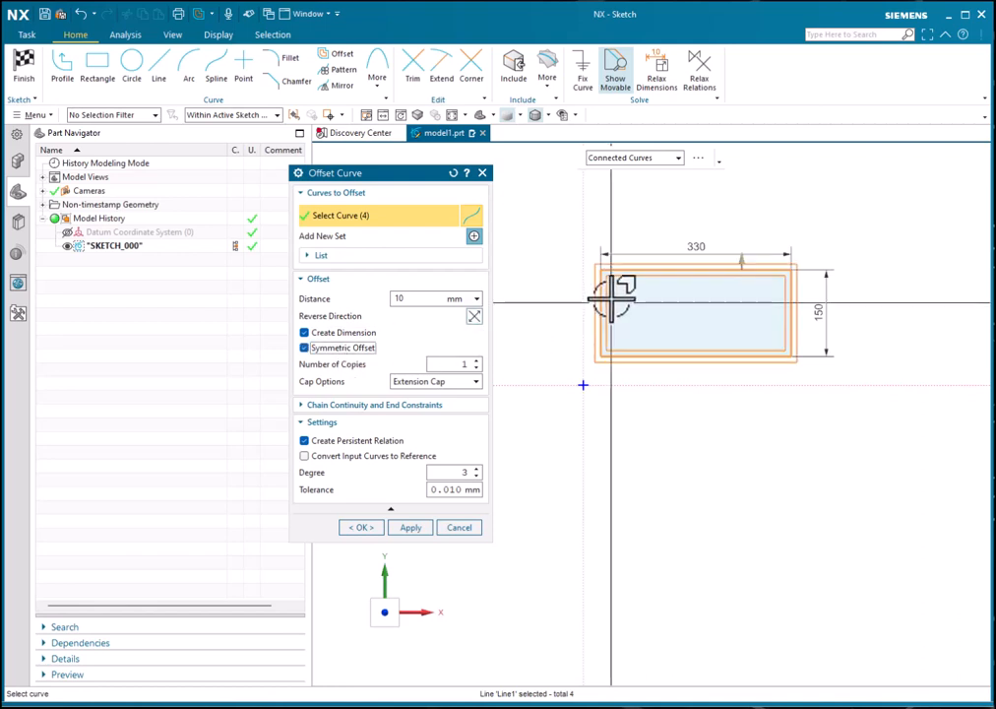
Try the one-sided offset with up to 5 copies, and return the number of copies to 1
{"action": "scroll", "coordinate": [614, 293], "scroll_direction": "up", "scroll_amount": 2}
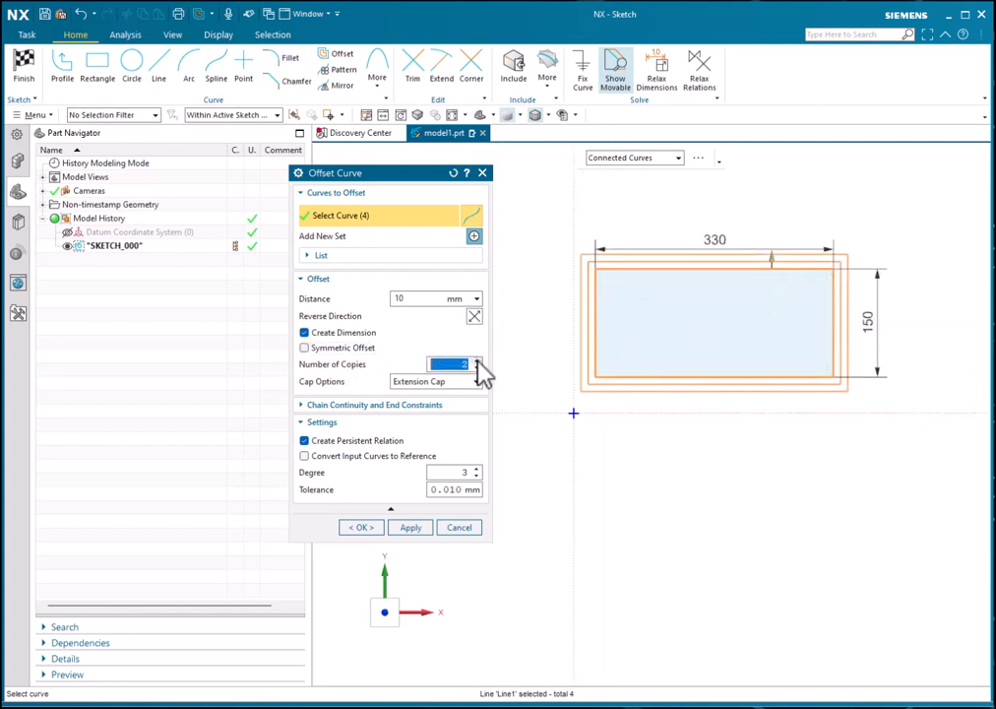
{"action": "left_click", "coordinate": [478, 361]}
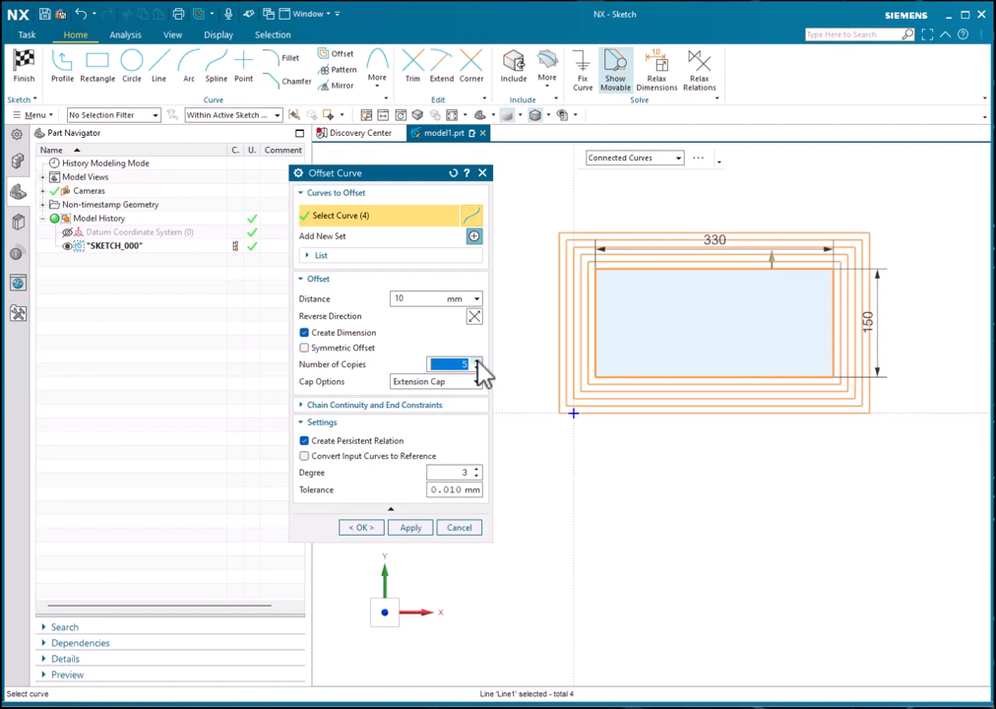
{"action": "left_click", "coordinate": [477, 369]}
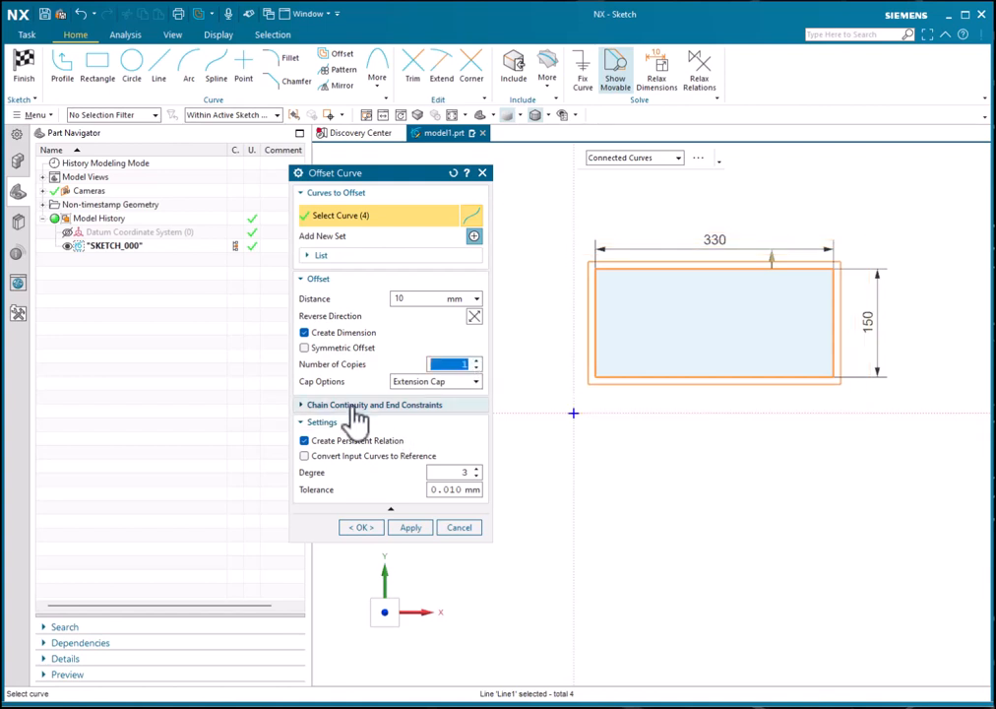
Create the 10 mm outward offset of the rectangle and move its offset dimension inside the rectangle
{"action": "left_click", "coordinate": [361, 527]}
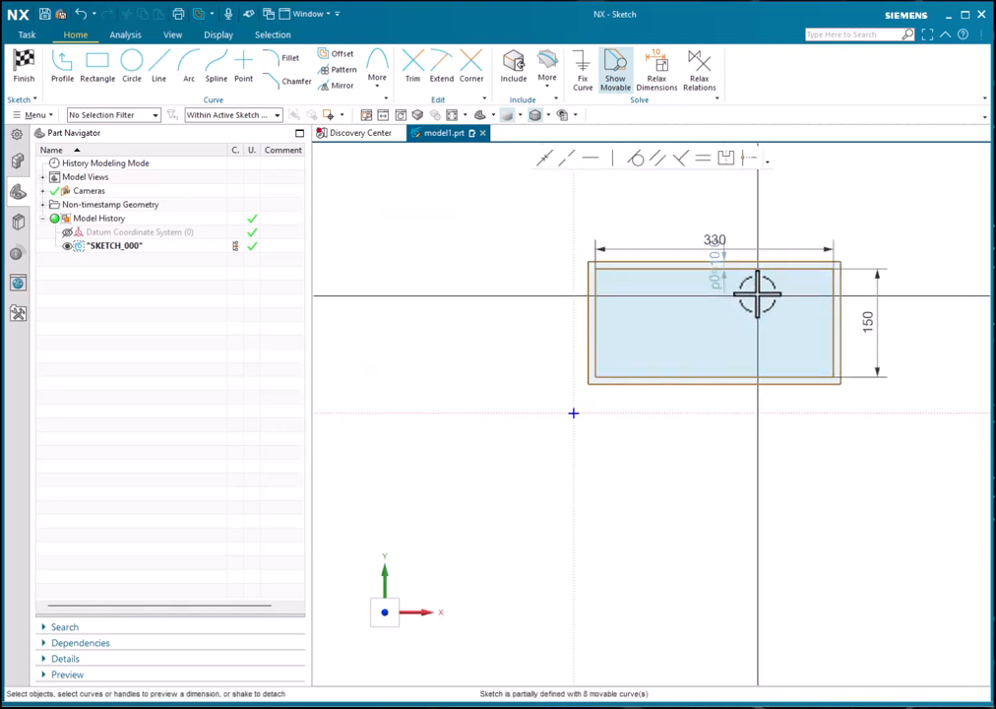
{"action": "scroll", "coordinate": [734, 287], "scroll_direction": "up", "scroll_amount": 3}
{"action": "mouse_move", "coordinate": [707, 278]}
{"action": "left_mouse_down"}
{"action": "mouse_move", "coordinate": [740, 295]}
{"action": "mouse_move", "coordinate": [706, 322]}
{"action": "mouse_move", "coordinate": [727, 337]}
{"action": "mouse_move", "coordinate": [589, 376]}
{"action": "mouse_move", "coordinate": [681, 323]}
{"action": "mouse_move", "coordinate": [753, 328]}
{"action": "mouse_move", "coordinate": [716, 322]}
{"action": "mouse_move", "coordinate": [745, 355]}
{"action": "mouse_move", "coordinate": [750, 334]}
{"action": "left_mouse_up"}
Set the outer offset's distance to 20 mm
{"action": "double_click", "coordinate": [746, 325]}
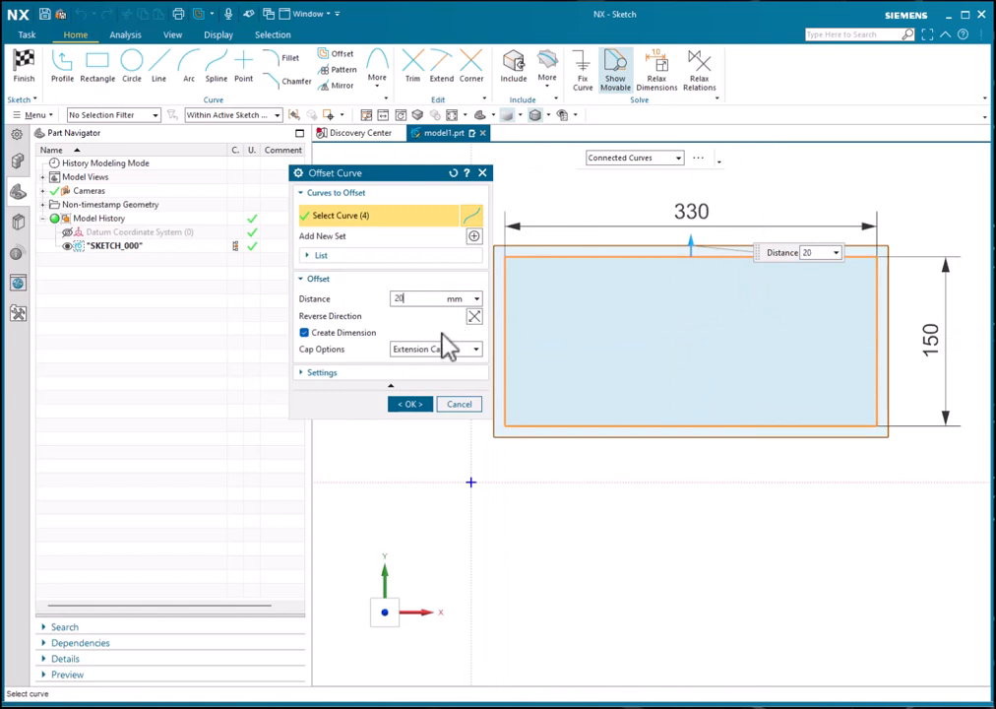
{"action": "left_click", "coordinate": [412, 405]}
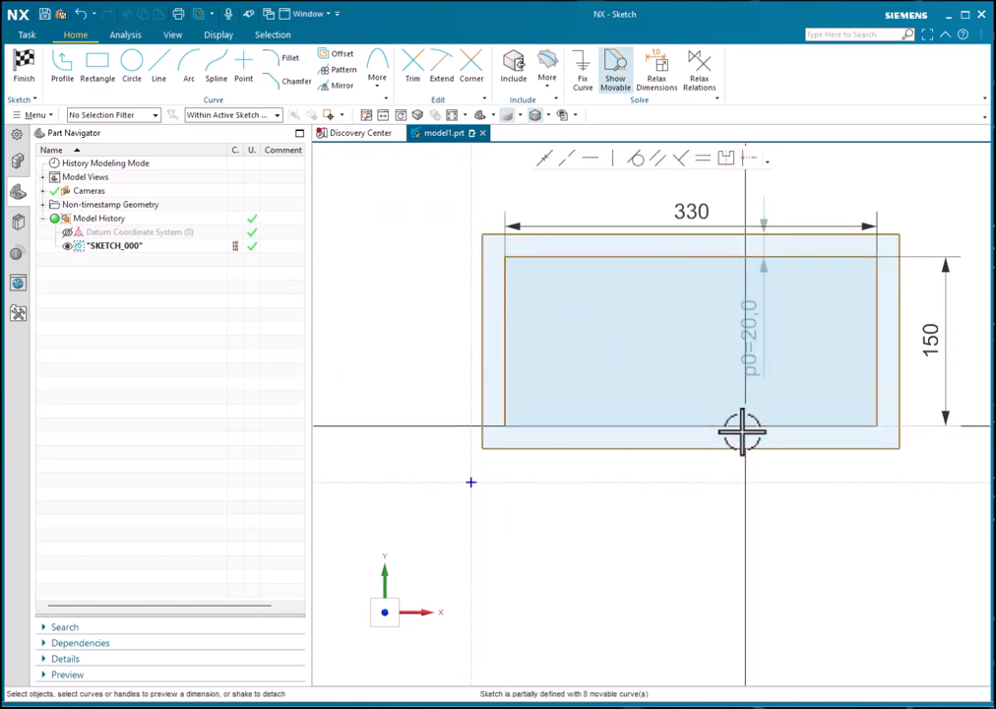
{"action": "scroll", "coordinate": [602, 327], "scroll_direction": "down", "scroll_amount": 2}
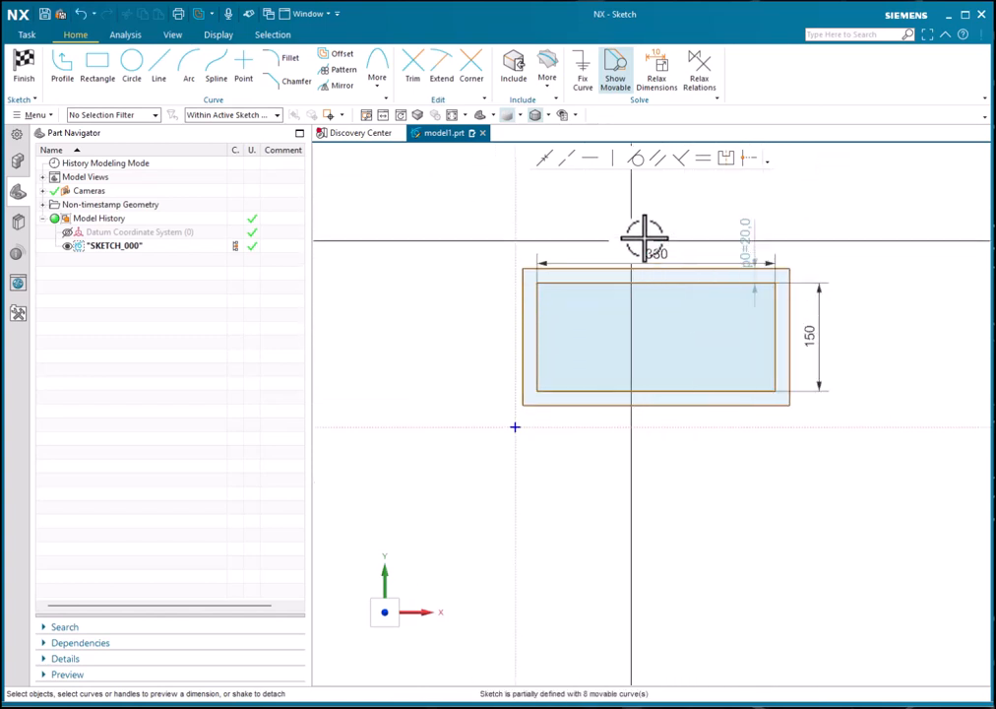
Offset the 330 by 150 rectangle 5 mm inward without a dimension, and reposition the outer offset's dimension
{"action": "left_click", "coordinate": [338, 54]}
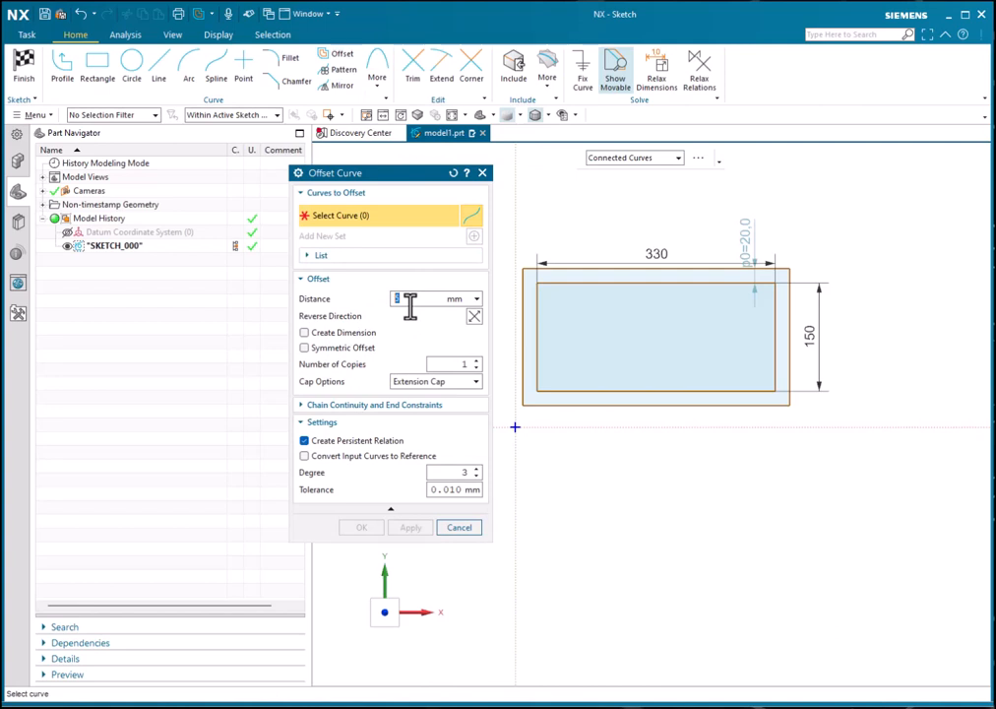
{"action": "left_click", "coordinate": [613, 284]}
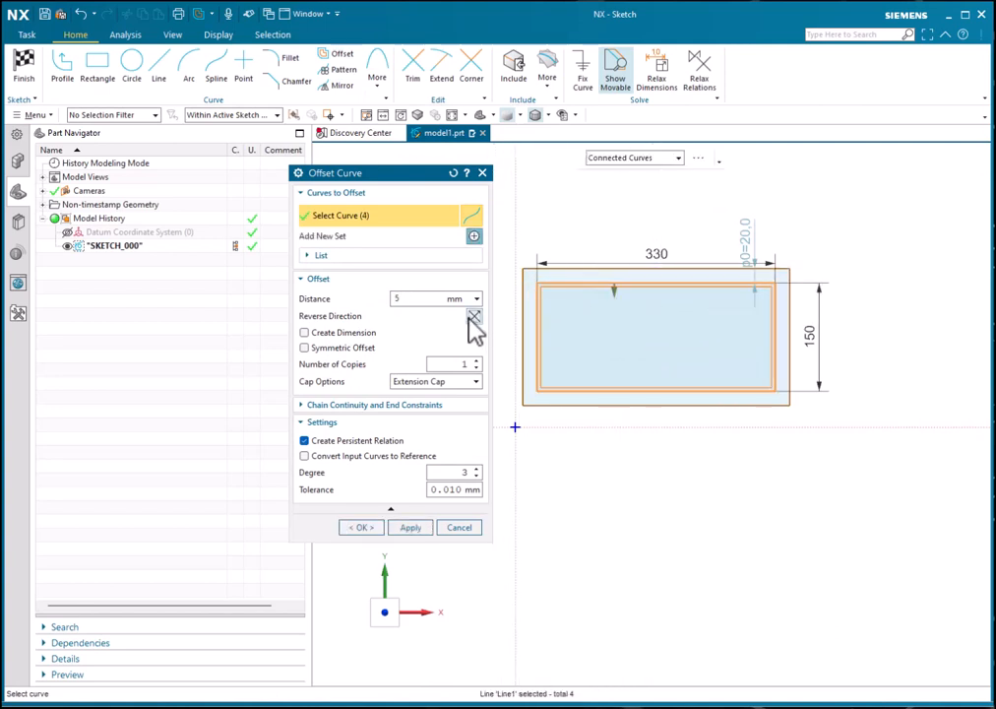
{"action": "left_click", "coordinate": [374, 527]}
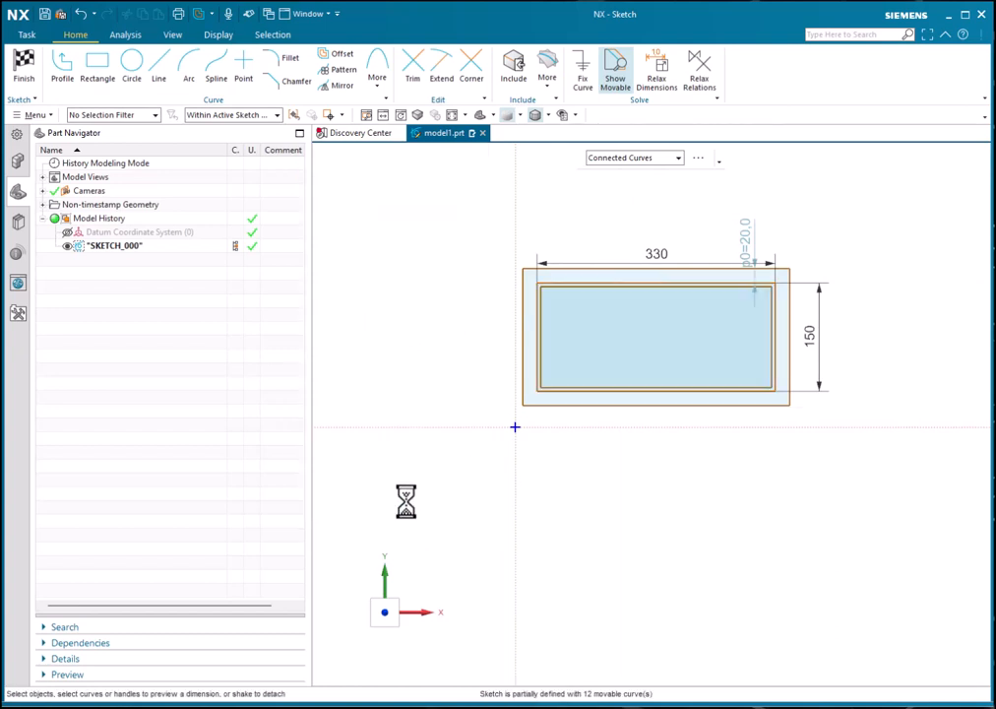
{"action": "scroll", "coordinate": [632, 282], "scroll_direction": "up", "scroll_amount": 3}
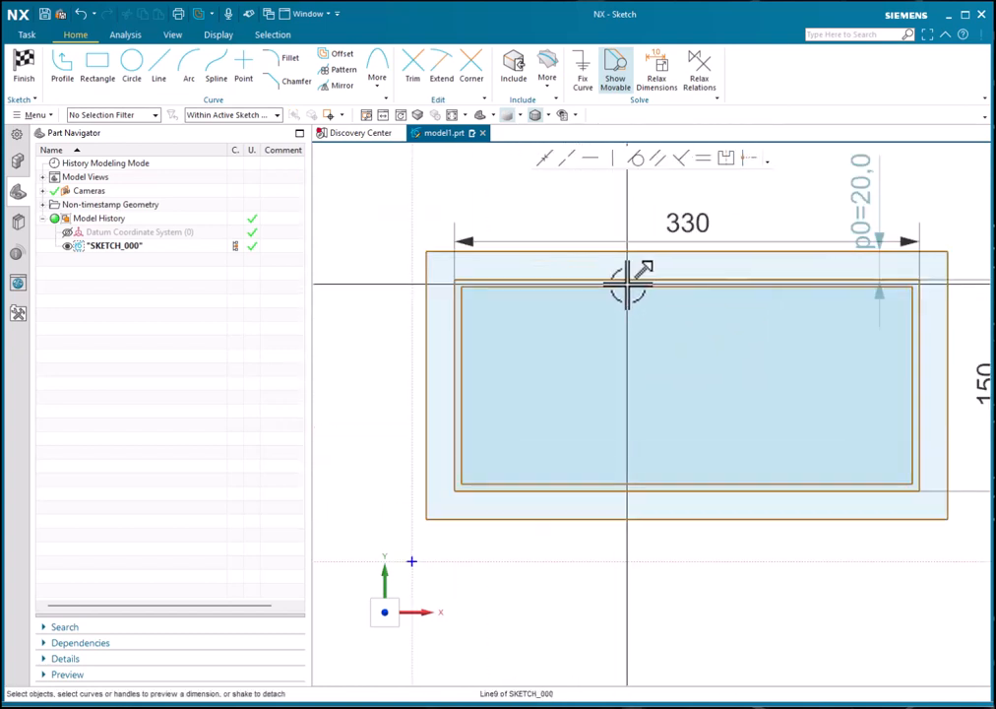
{"action": "left_click_drag", "start_coordinate": [880, 295], "coordinate": [876, 187]}
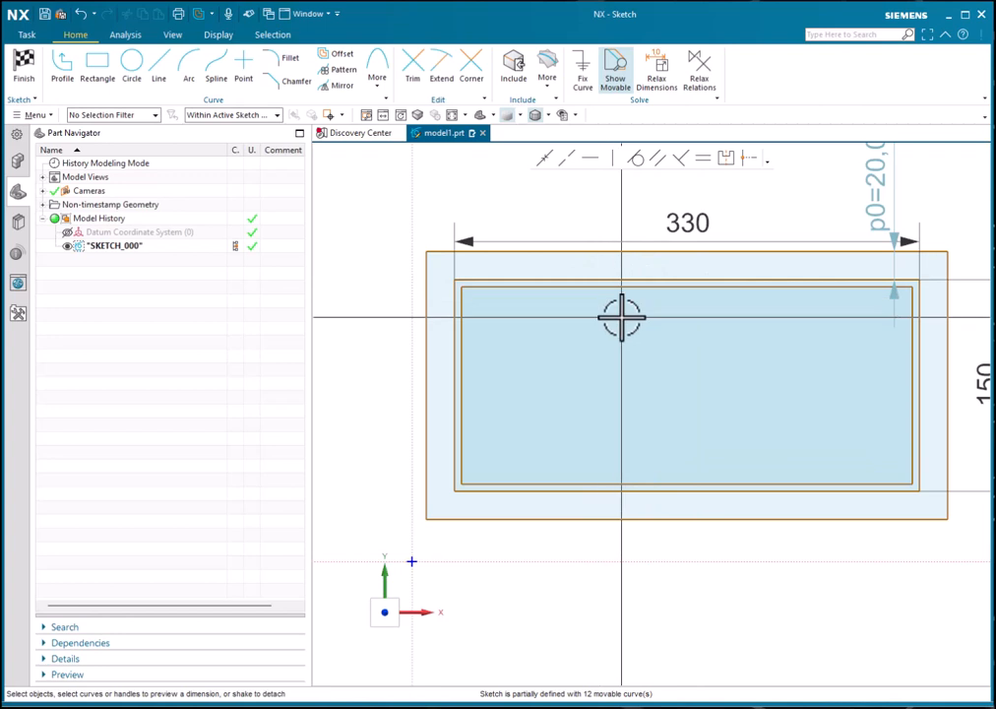
Examine the inner offset's settings and its persistent offset relation, leaving the offset definition unedited
{"action": "double_click", "coordinate": [582, 290]}
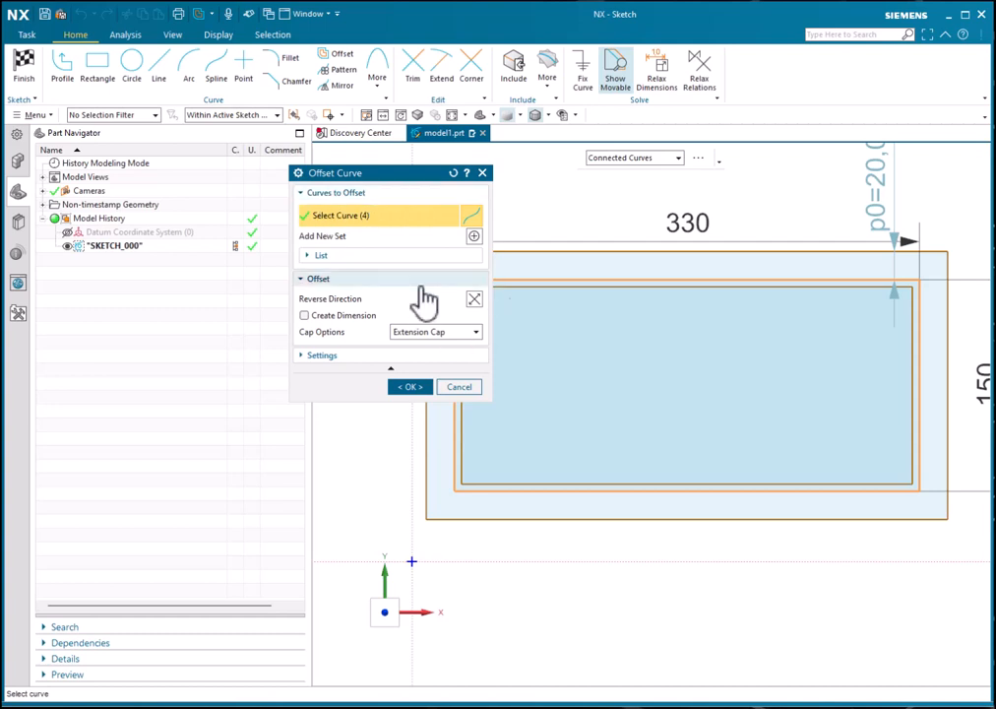
{"action": "left_click", "coordinate": [340, 354]}
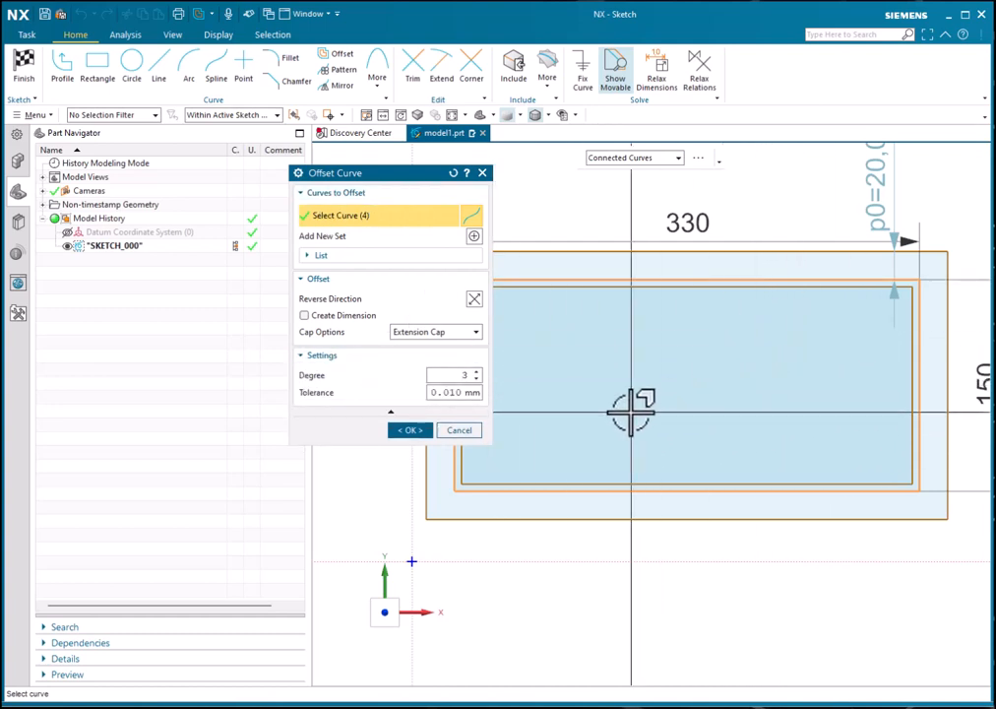
{"action": "left_click", "coordinate": [459, 430]}
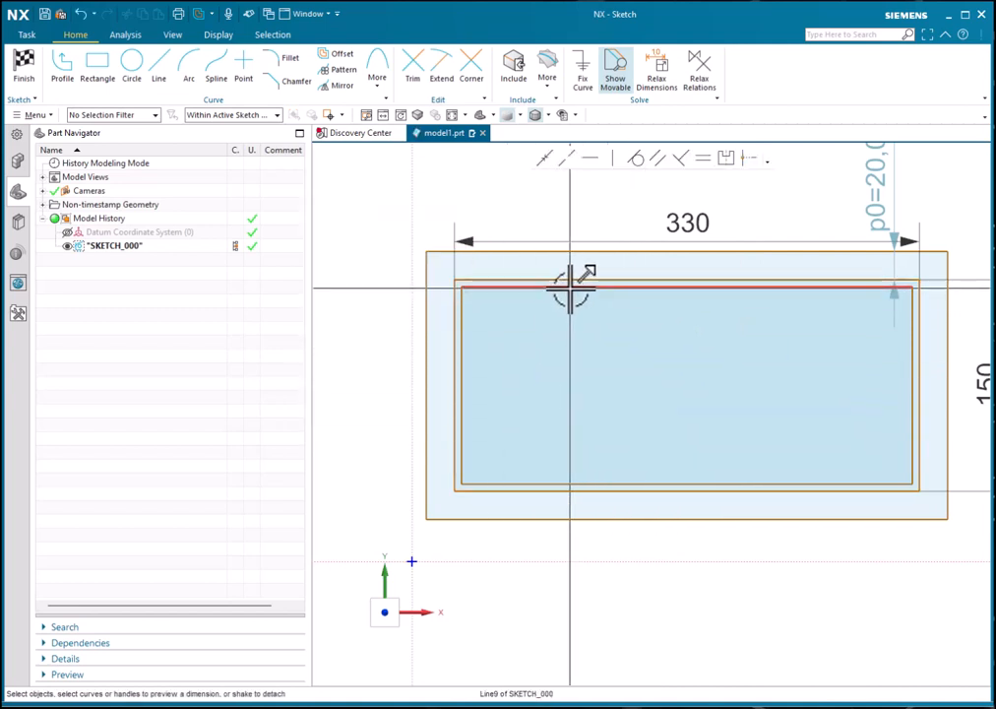
{"action": "left_click", "coordinate": [575, 287]}
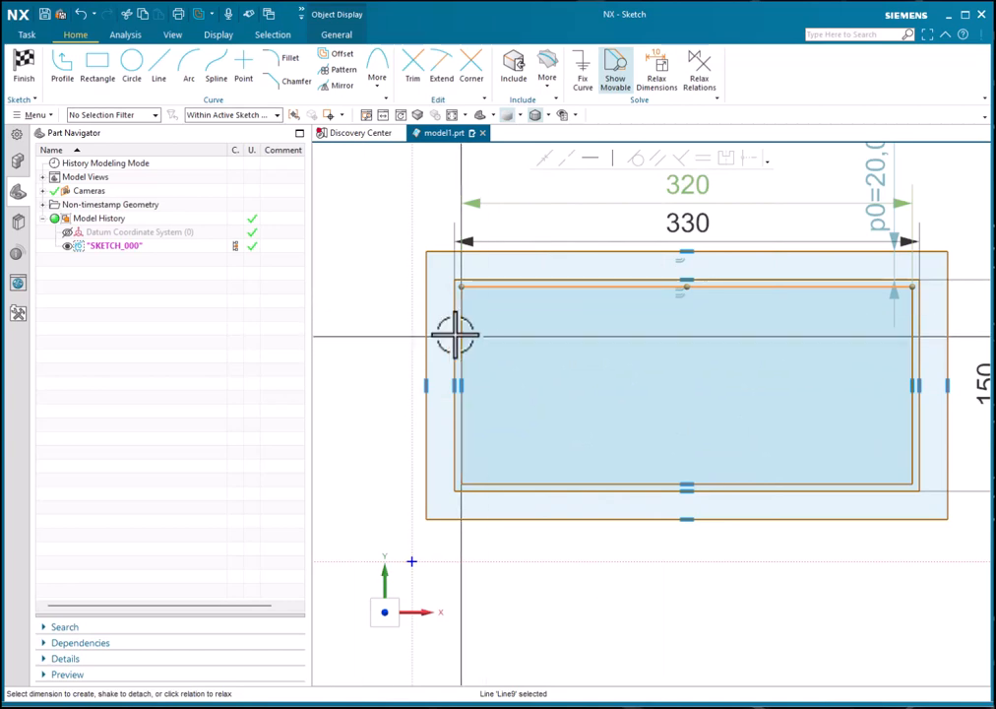
{"action": "left_click", "coordinate": [678, 298]}
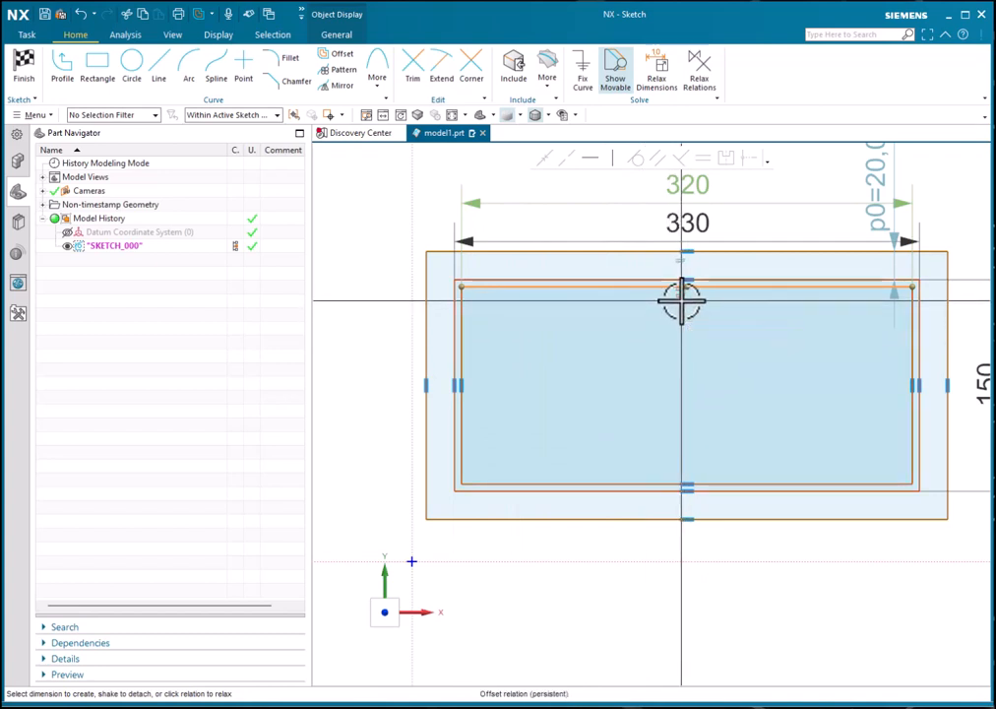
{"action": "double_click", "coordinate": [681, 299]}
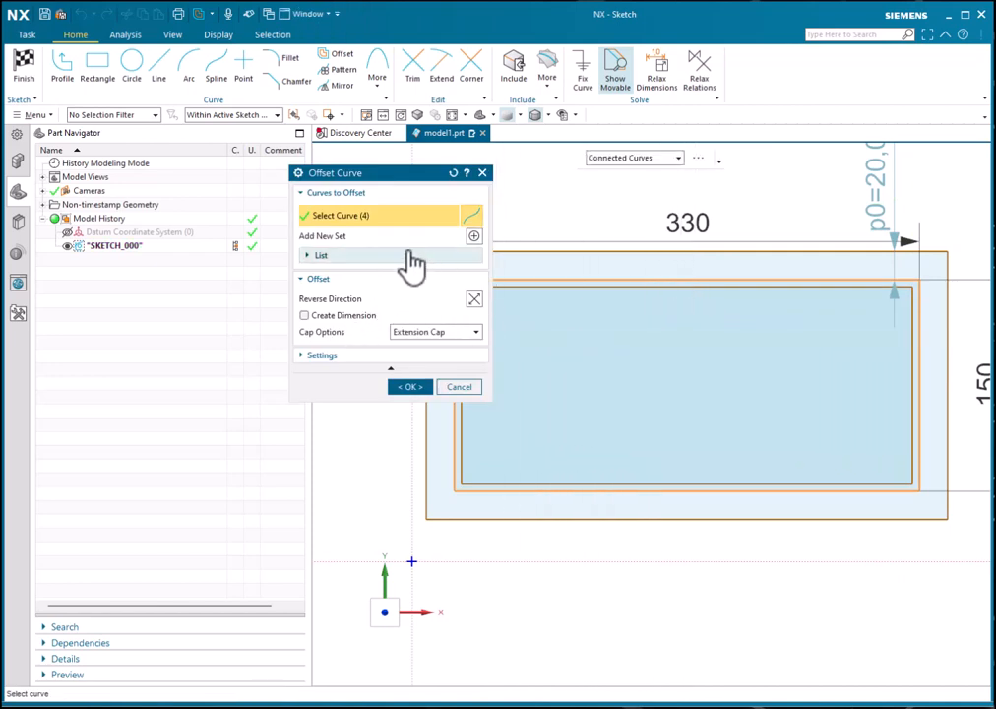
{"action": "left_click", "coordinate": [460, 387]}
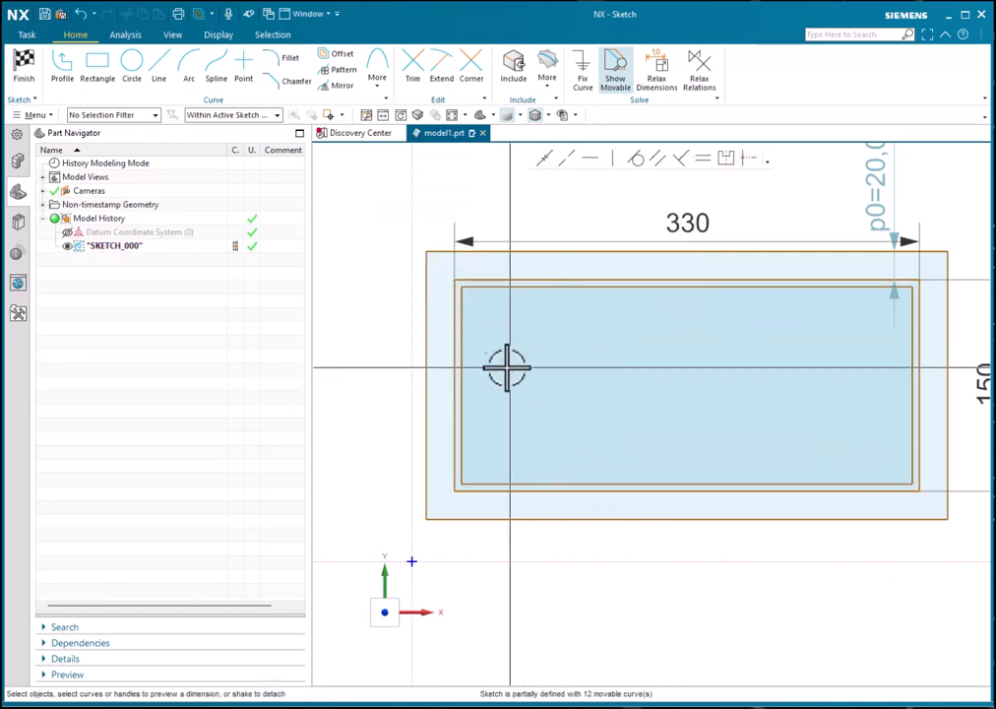
Enable dimension creation for the inner offset, set its distance to 15 mm, and place the dimension inside the inner rectangle
{"action": "double_click", "coordinate": [588, 287]}
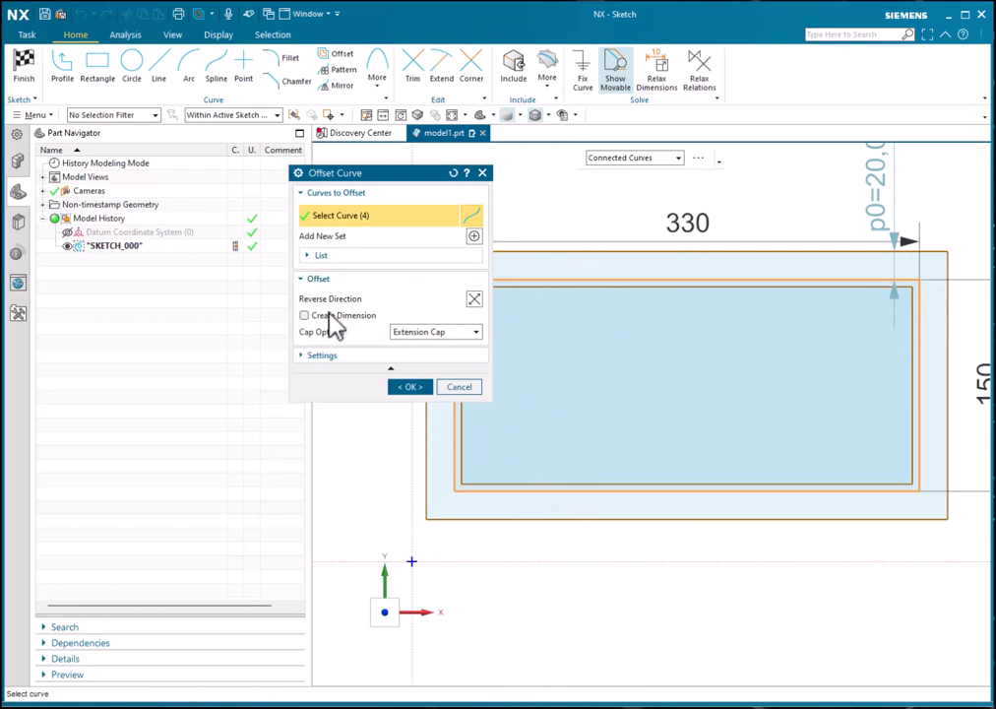
{"action": "left_click", "coordinate": [305, 316]}
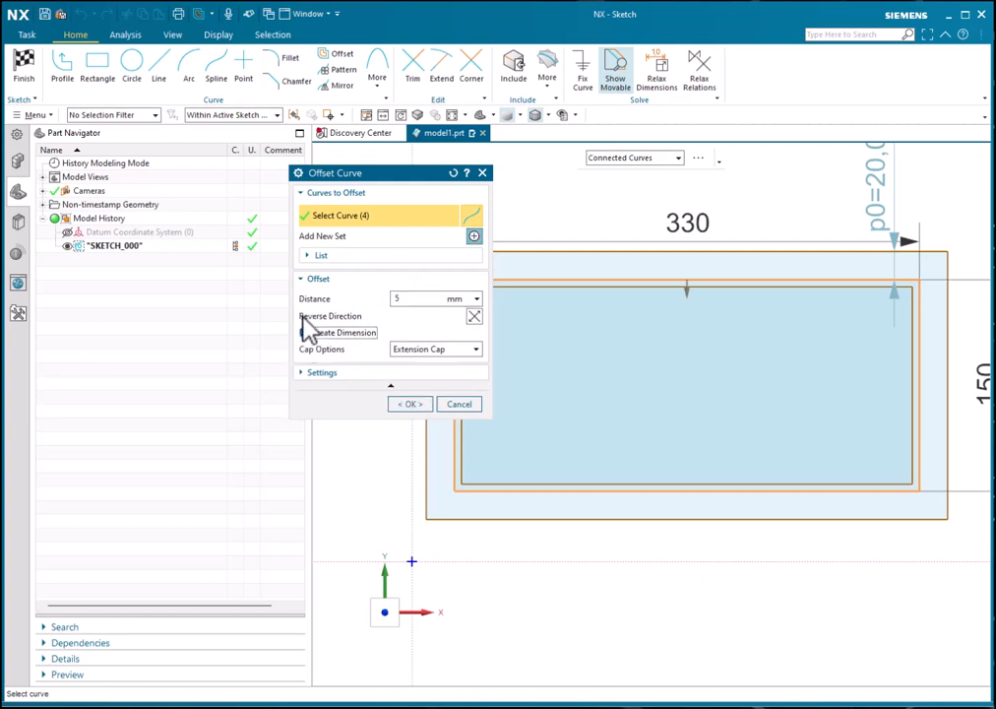
{"action": "double_click", "coordinate": [402, 299]}
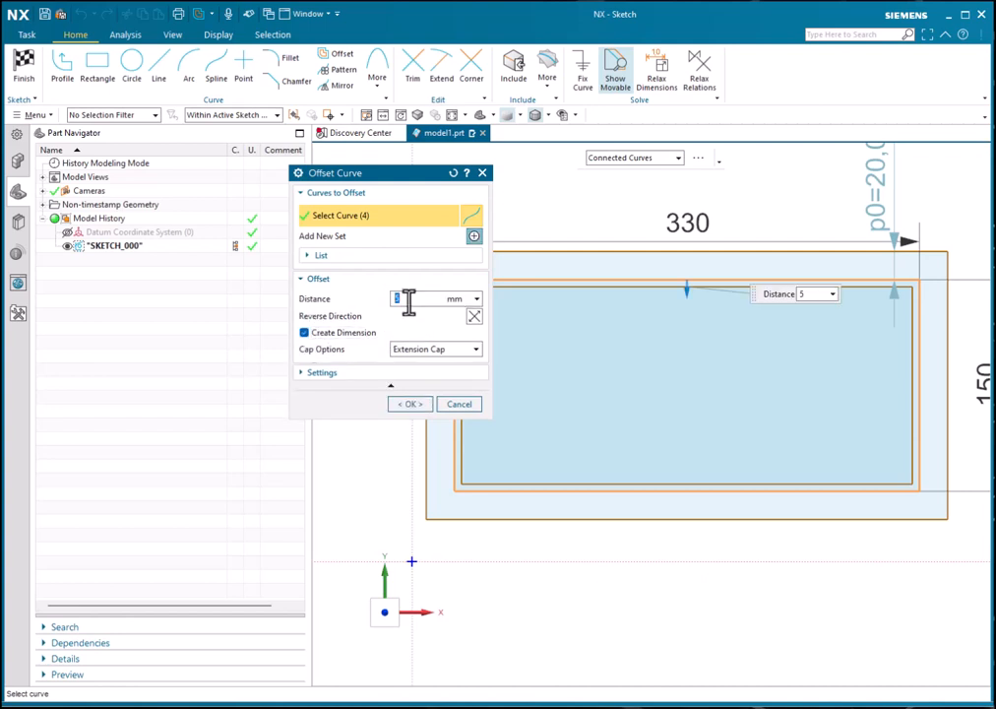
{"action": "key", "text": "Return"}
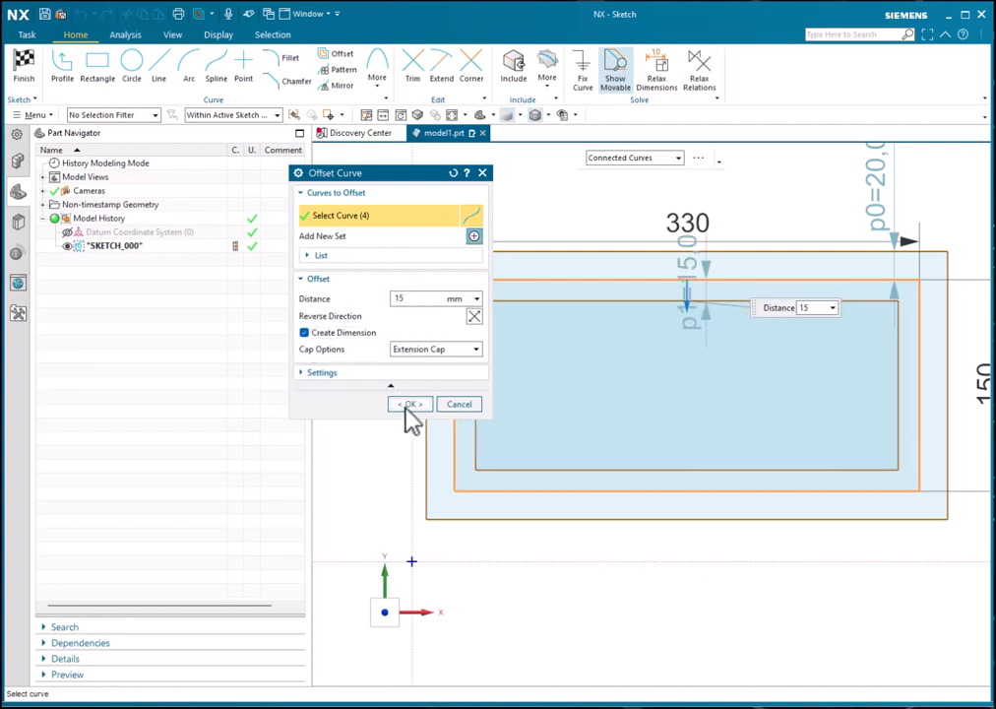
{"action": "left_click", "coordinate": [408, 405]}
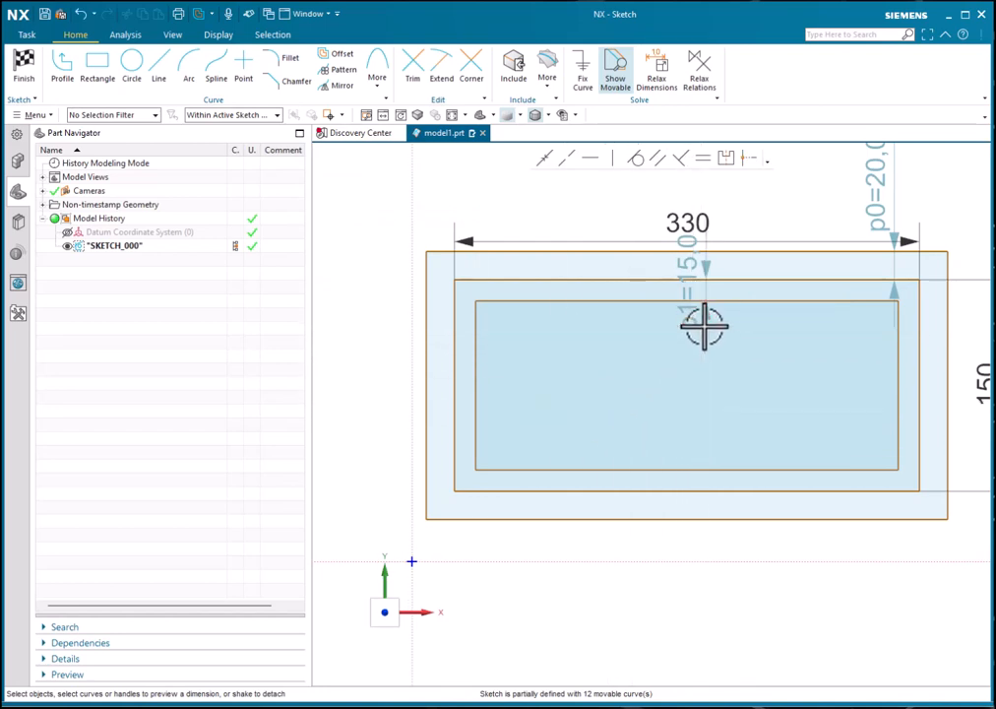
{"action": "left_click_drag", "start_coordinate": [704, 326], "coordinate": [761, 362]}
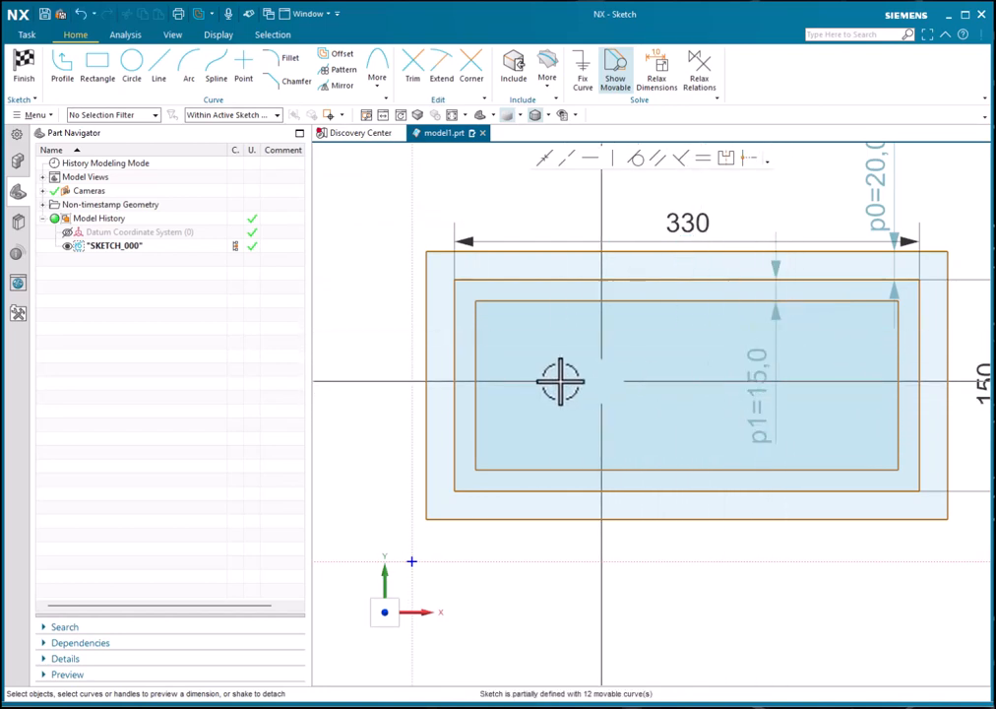
{"action": "scroll", "coordinate": [608, 339], "scroll_direction": "down", "scroll_amount": 1}
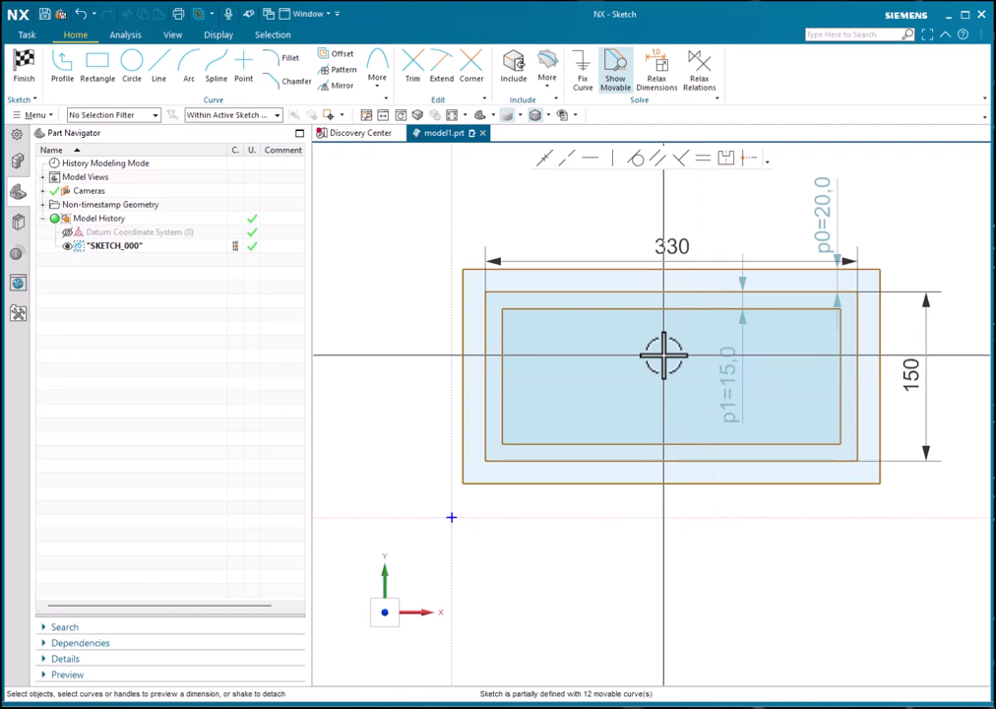
Try the inner offset with dimension creation turned off, and cancel the edit
{"action": "double_click", "coordinate": [625, 311]}
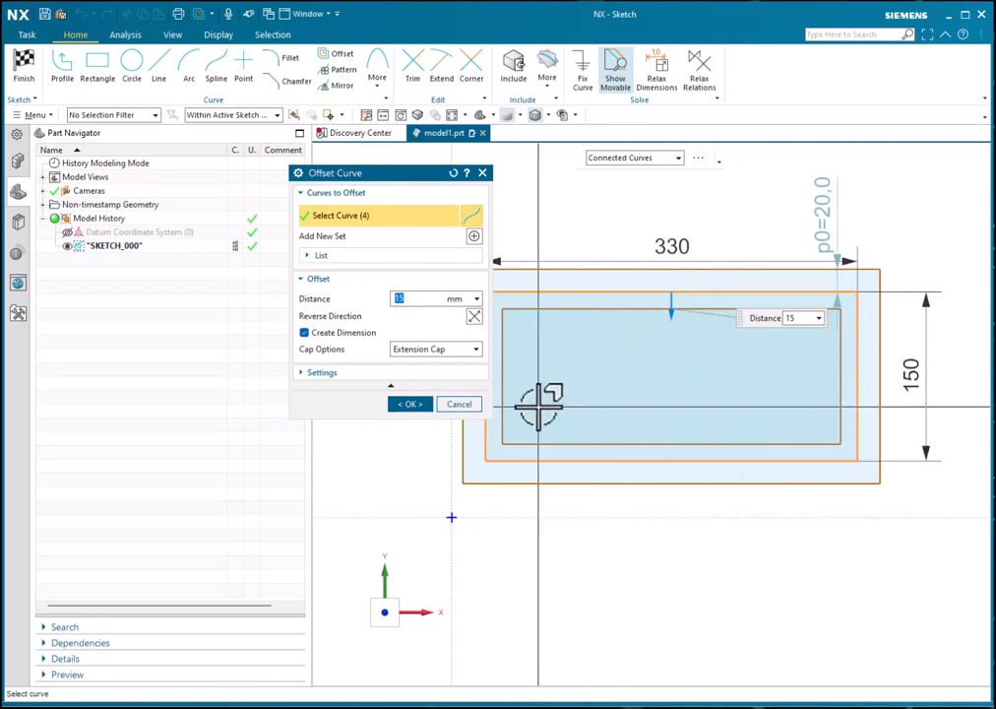
{"action": "left_click", "coordinate": [319, 334]}
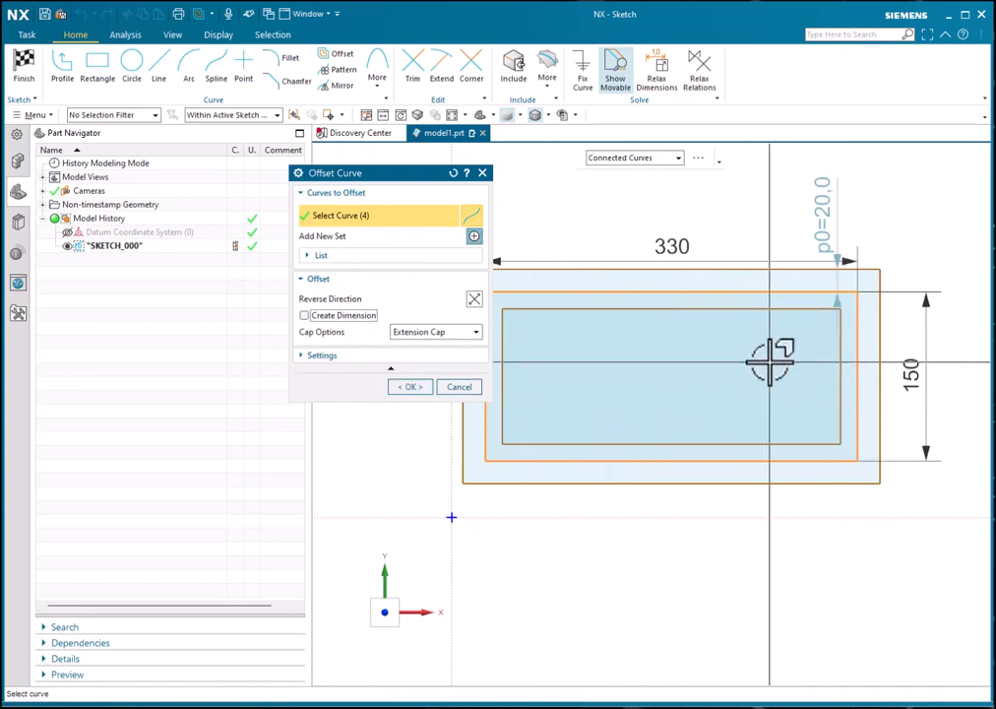
{"action": "left_click", "coordinate": [469, 388]}
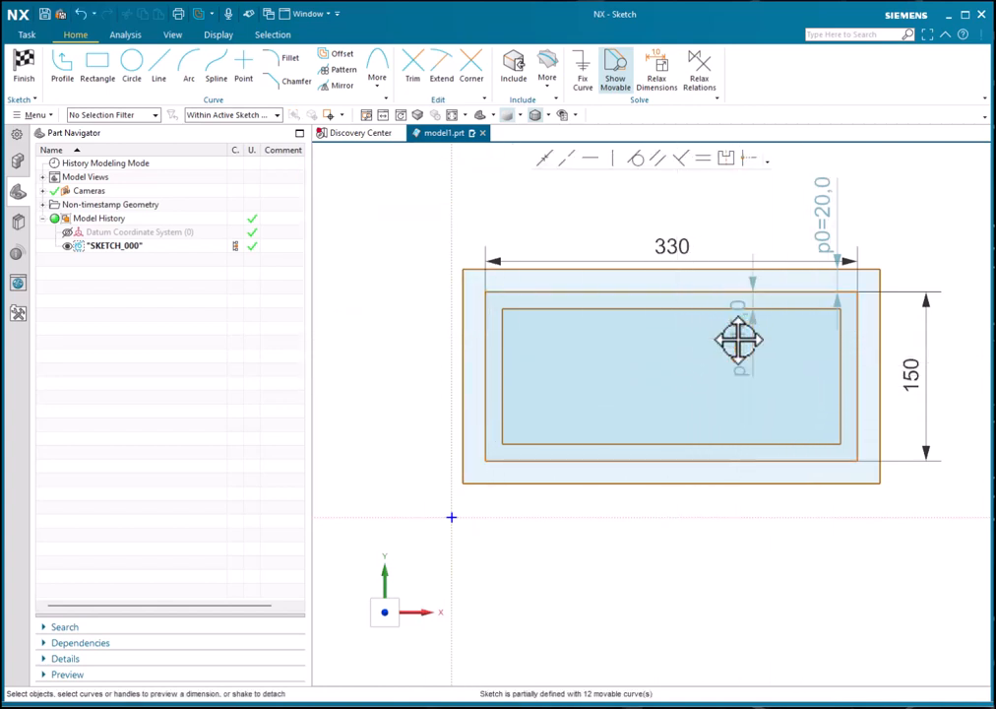
{"action": "scroll", "coordinate": [738, 340], "scroll_direction": "down", "scroll_amount": 5}
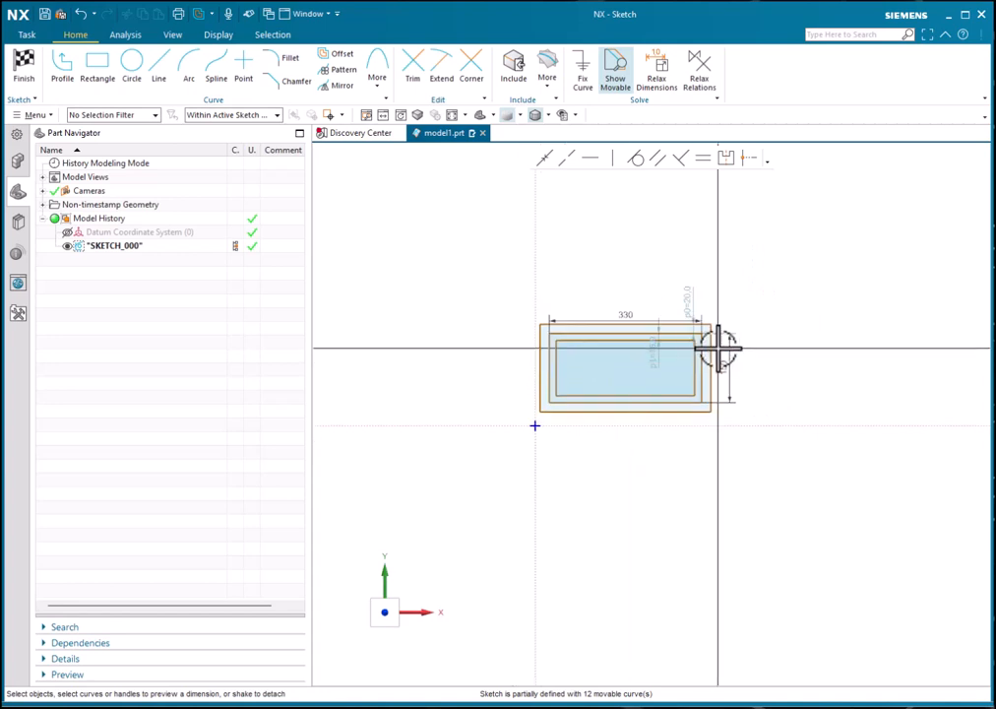
{"action": "scroll", "coordinate": [718, 349], "scroll_direction": "up", "scroll_amount": 1}
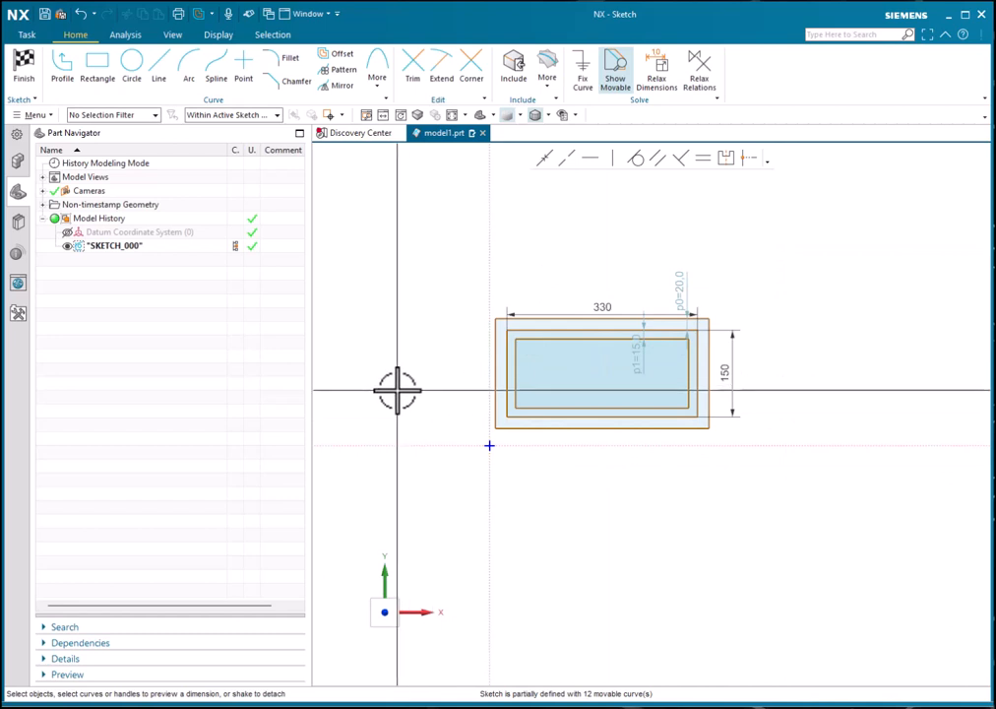
Start a Mirror Curve with all 12 curves of the three nested rectangles and activate centerline selection
{"action": "left_click", "coordinate": [342, 86]}
{"action": "scroll", "coordinate": [915, 280], "scroll_direction": "down", "scroll_amount": 3}
{"action": "scroll", "coordinate": [639, 309], "scroll_direction": "up", "scroll_amount": 2}
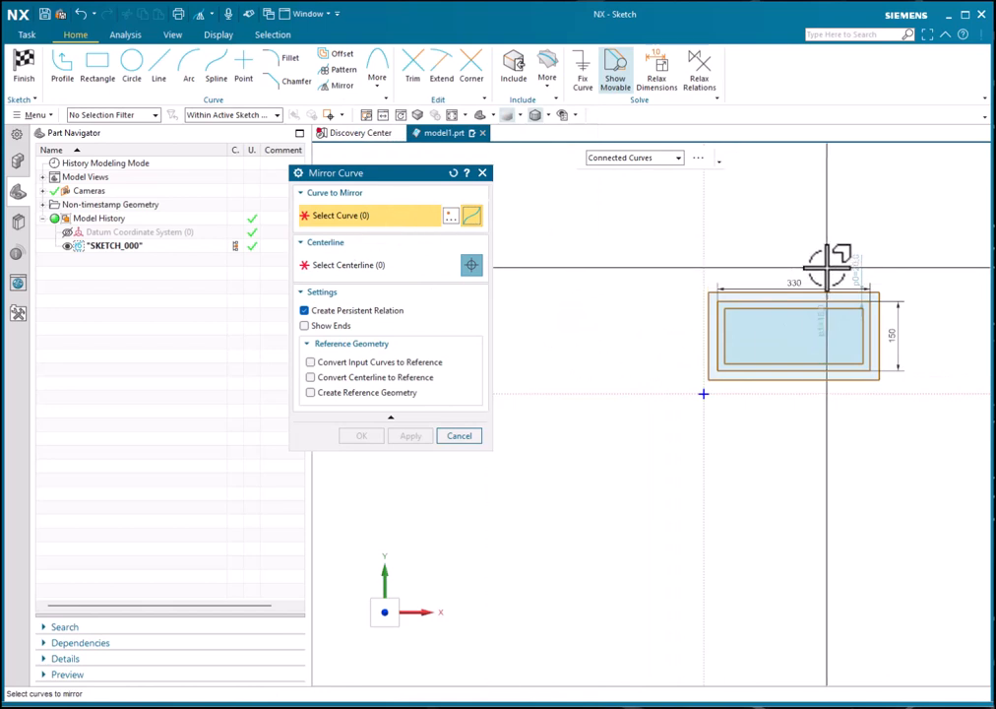
{"action": "left_click_drag", "start_coordinate": [911, 275], "coordinate": [709, 393]}
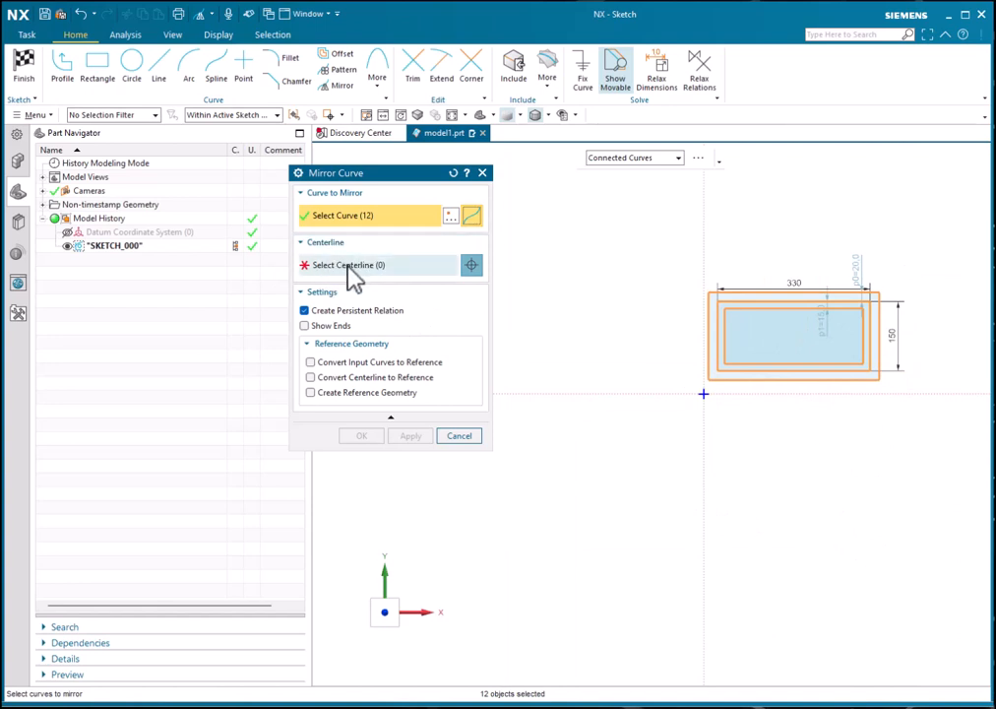
{"action": "left_click", "coordinate": [350, 268]}
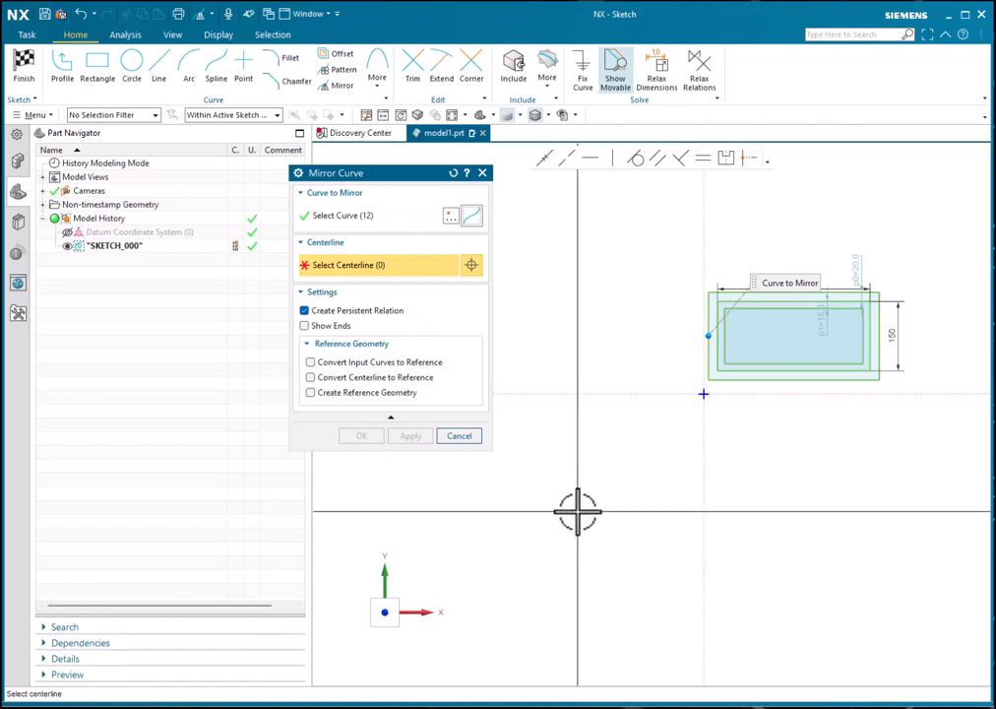
Try the outer rectangle's left edge as the mirror centerline, and deselect it
{"action": "scroll", "coordinate": [717, 291], "scroll_direction": "up", "scroll_amount": 4}
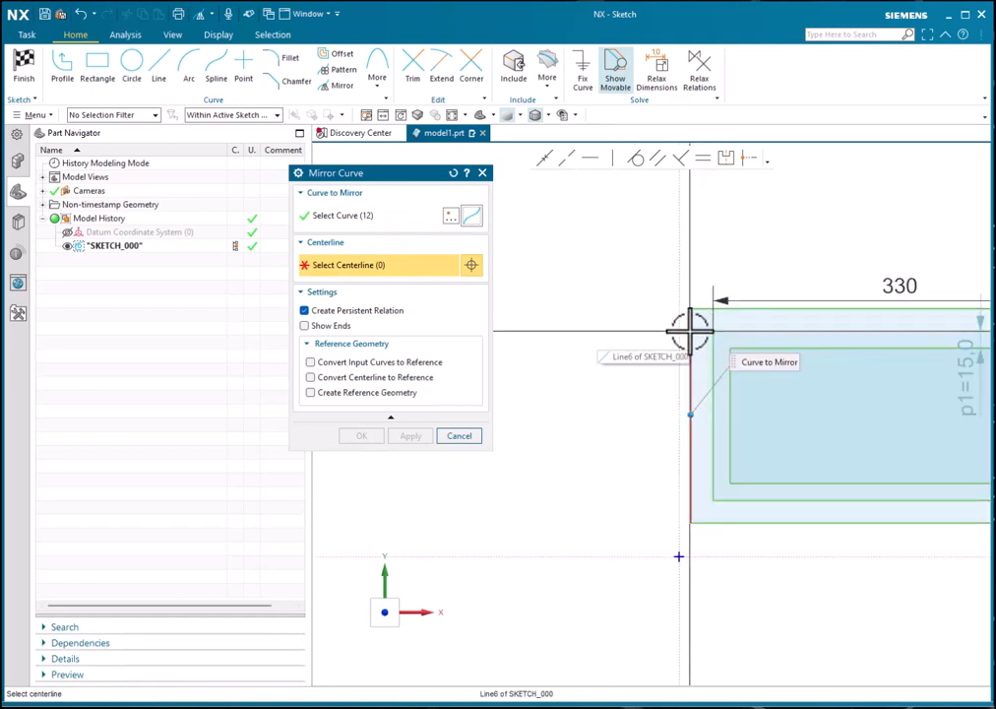
{"action": "scroll", "coordinate": [689, 330], "scroll_direction": "down", "scroll_amount": 3}
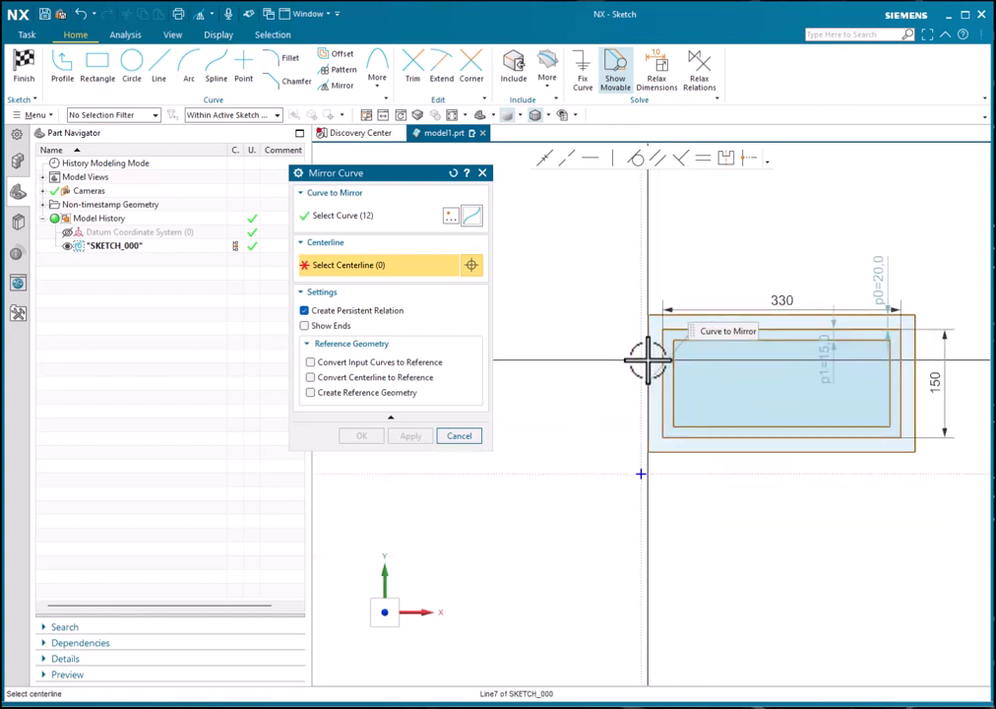
{"action": "left_click", "coordinate": [646, 345]}
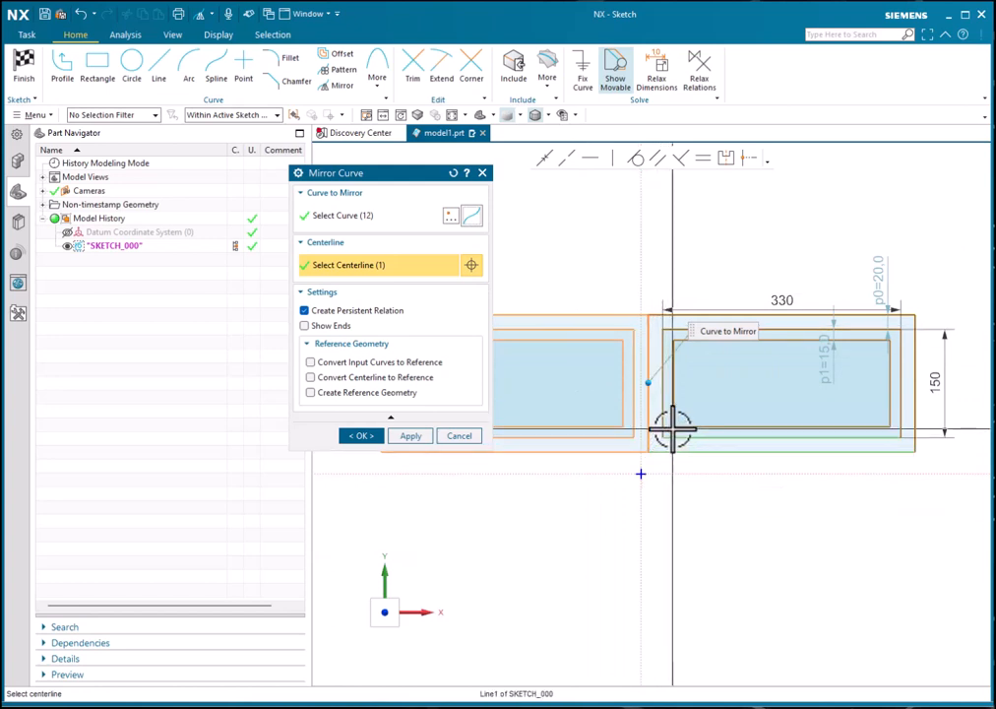
{"action": "left_click", "coordinate": [649, 336], "text": "shift"}
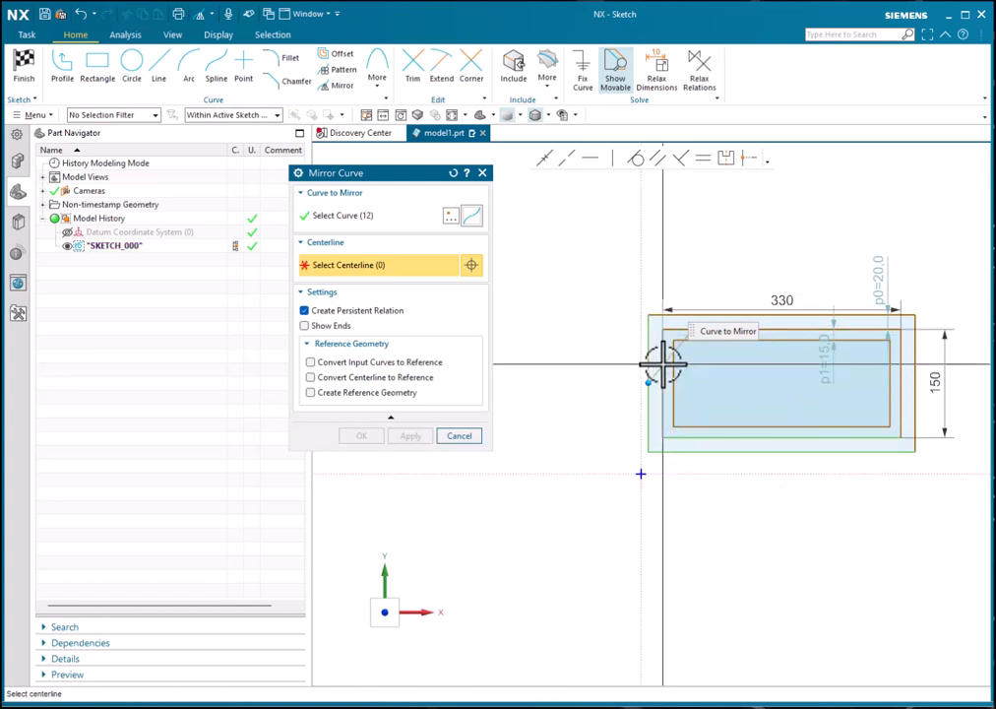
Try the sketch's vertical axis as the mirror centerline, and deselect it
{"action": "left_click", "coordinate": [640, 279]}
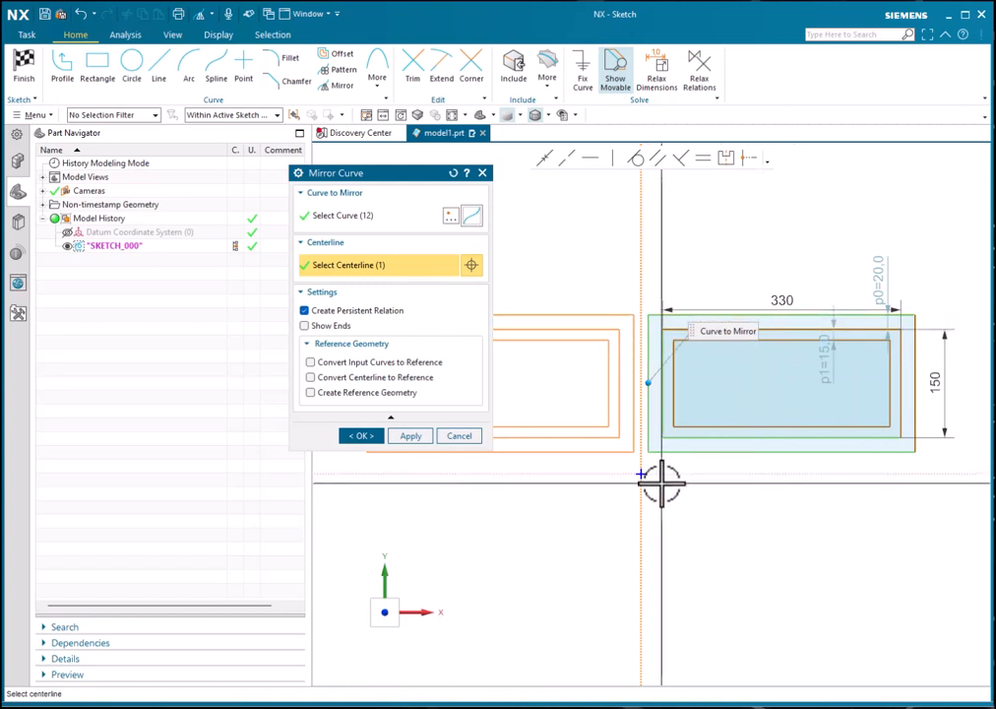
{"action": "left_click", "coordinate": [639, 272], "text": "shift"}
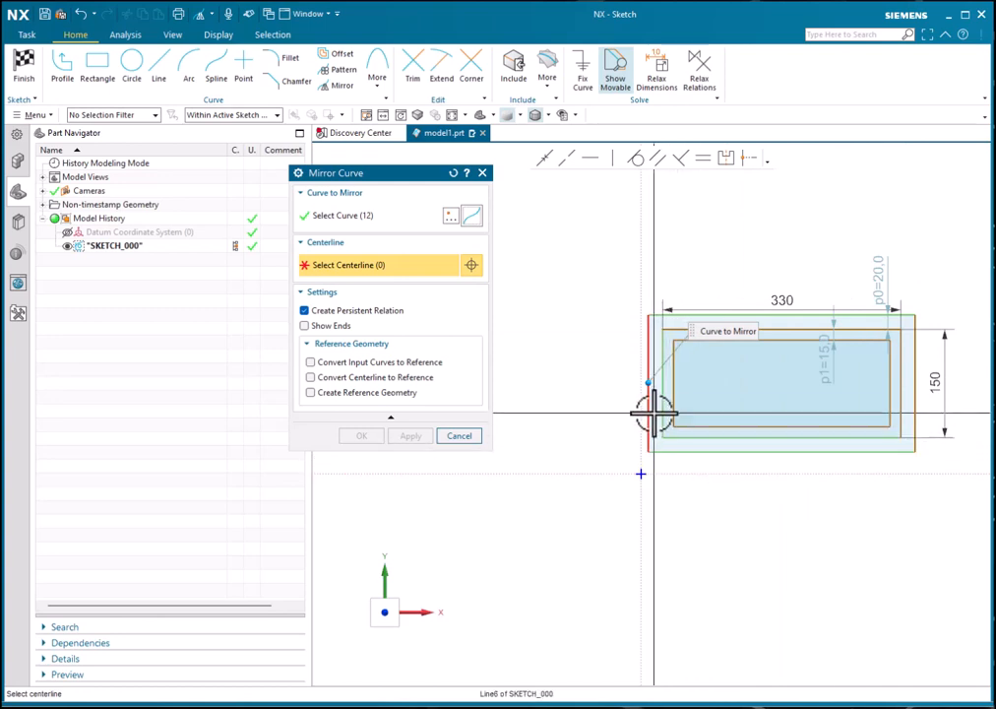
Mirror the nested rectangles about the outer rectangle's left edge with Convert Centerline to Reference enabled, and select that centerline for inspection
{"action": "left_click", "coordinate": [648, 355]}
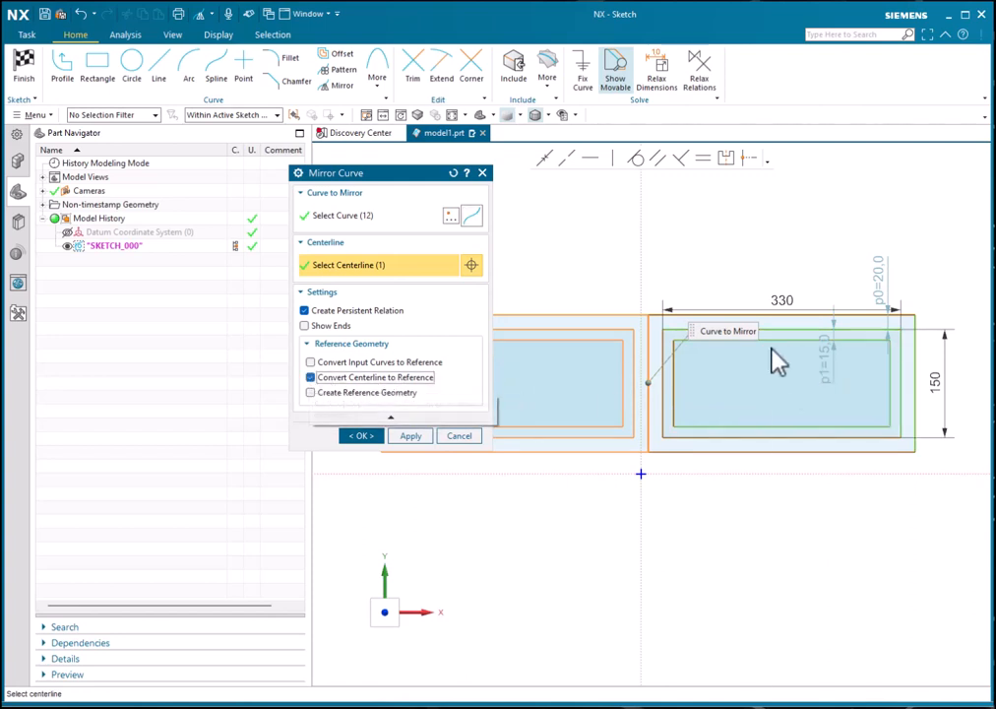
{"action": "left_click", "coordinate": [365, 436]}
{"action": "scroll", "coordinate": [644, 331], "scroll_direction": "up", "scroll_amount": 5}
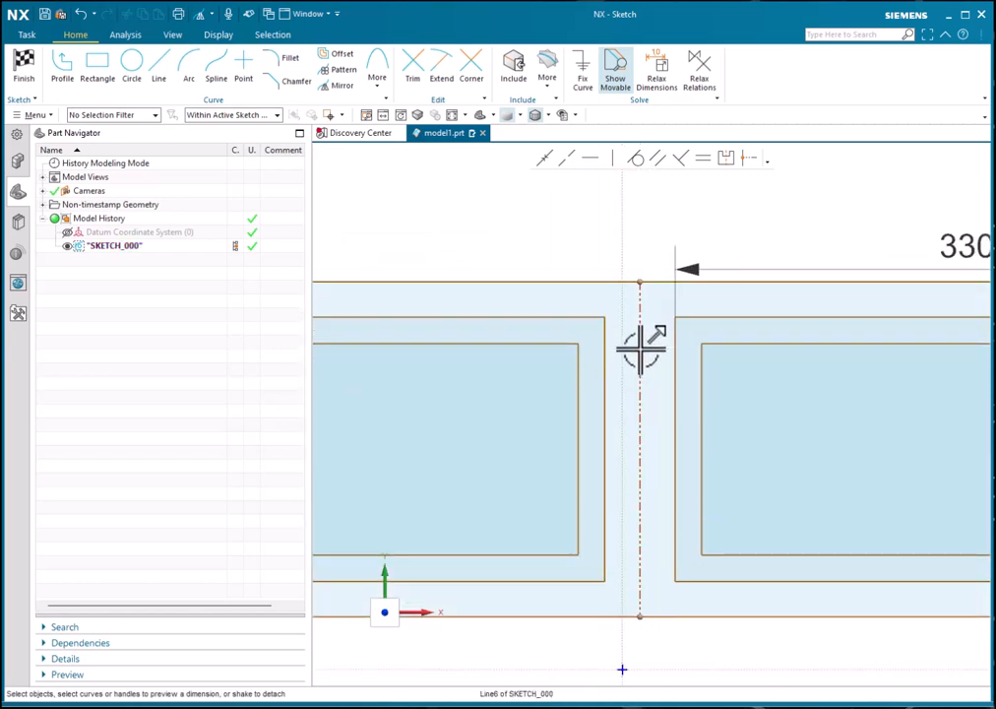
{"action": "left_click", "coordinate": [641, 347]}
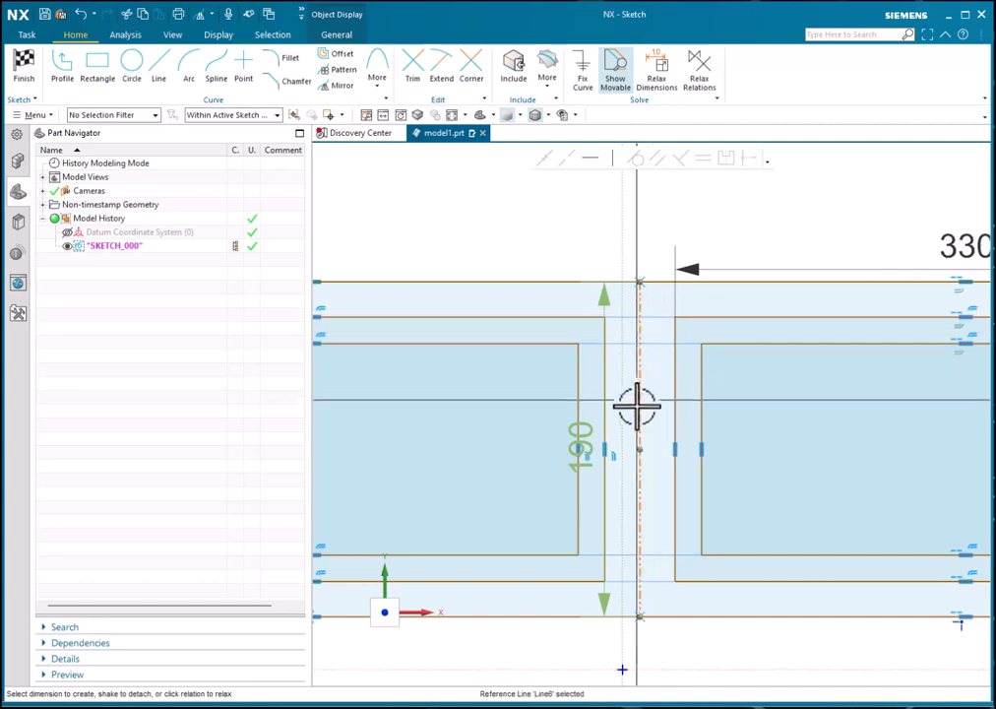
{"action": "scroll", "coordinate": [651, 425], "scroll_direction": "down", "scroll_amount": 3}
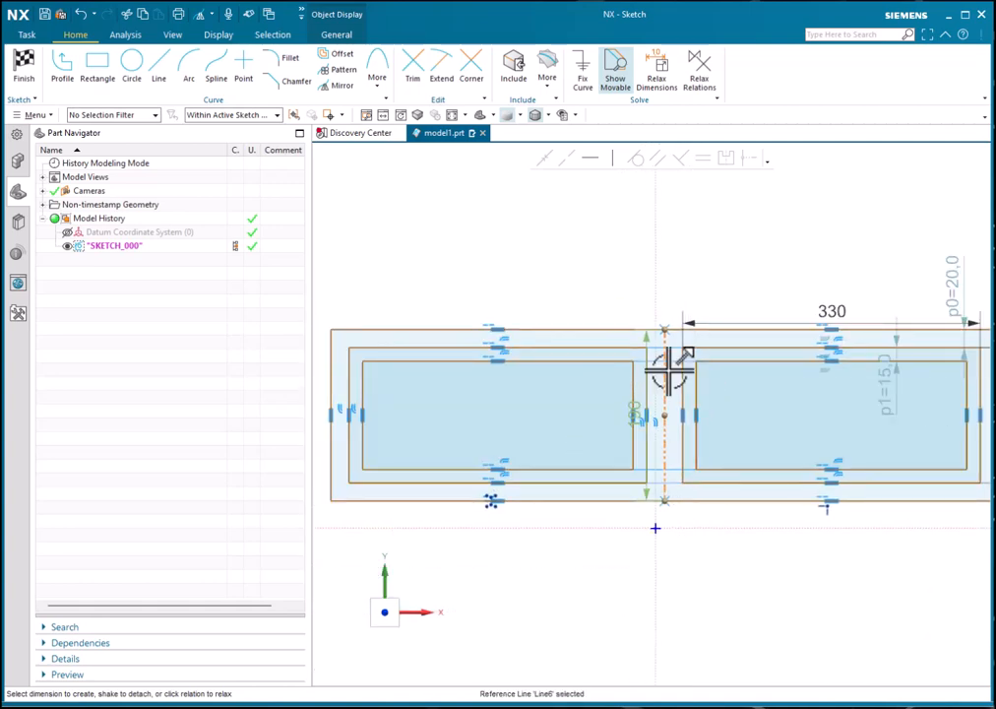
Finish the sketch and examine the mirrored rectangles in the model view
{"action": "left_click", "coordinate": [23, 66]}
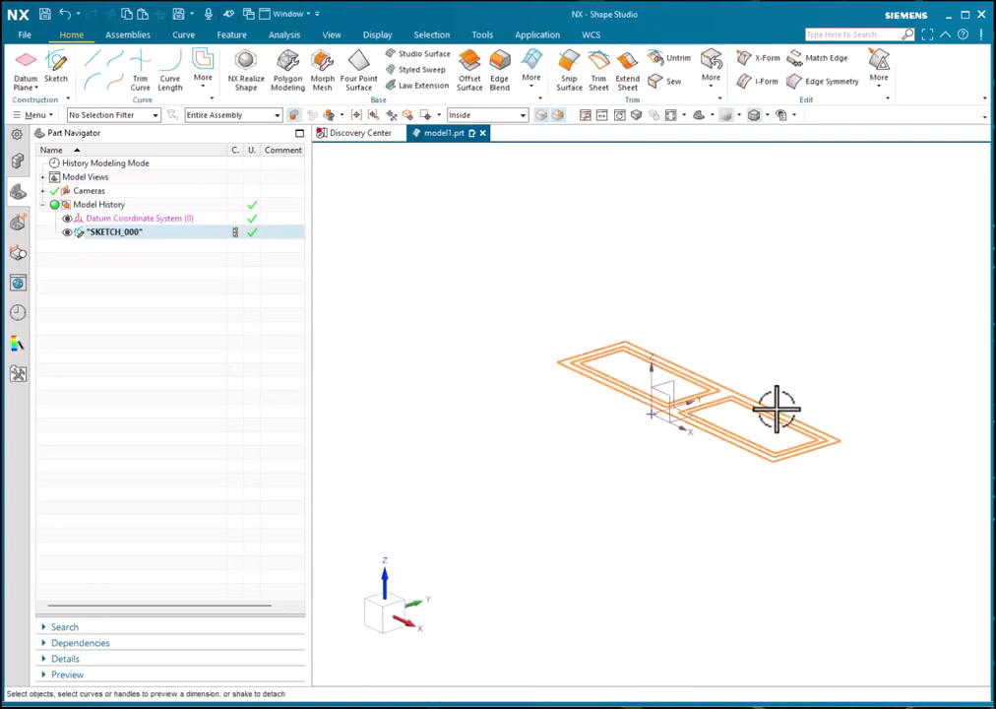
{"action": "scroll", "coordinate": [762, 377], "scroll_direction": "up", "scroll_amount": 3}
{"action": "mouse_move", "coordinate": [724, 374]}
{"action": "middle_mouse_down"}
{"action": "mouse_move", "coordinate": [751, 340]}
{"action": "mouse_move", "coordinate": [787, 362]}
{"action": "mouse_move", "coordinate": [781, 384]}
{"action": "mouse_move", "coordinate": [730, 413]}
{"action": "mouse_move", "coordinate": [758, 359]}
{"action": "mouse_move", "coordinate": [754, 345]}
{"action": "mouse_move", "coordinate": [657, 344]}
{"action": "middle_mouse_up"}
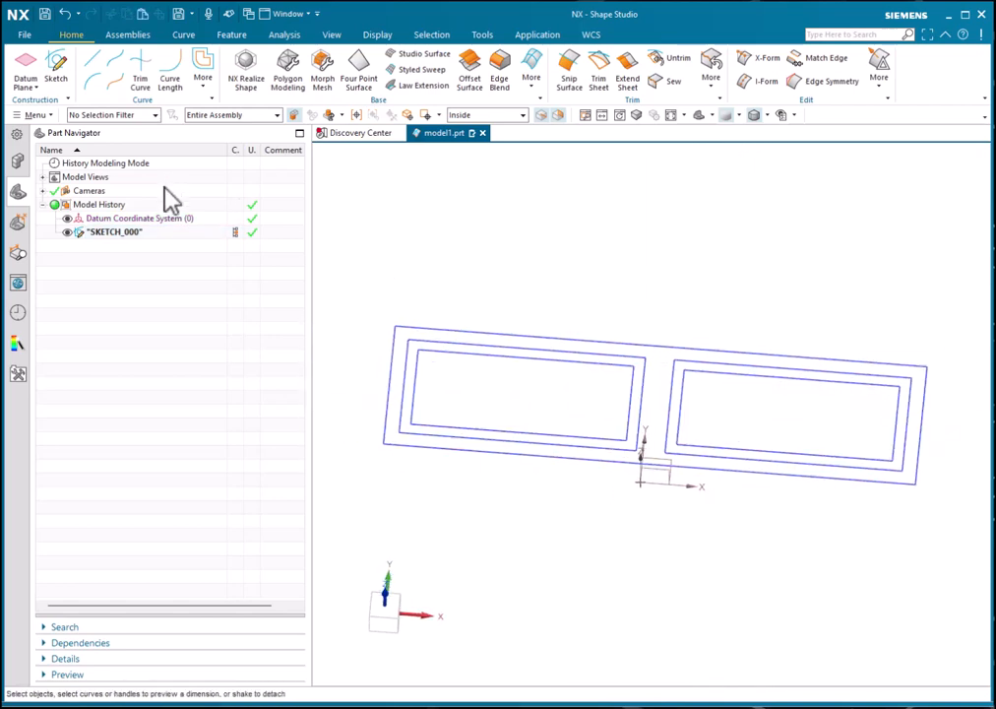
Reopen SKETCH_000 and convert the mirror centerline between the two rectangle sets from reference to an active curve
{"action": "double_click", "coordinate": [114, 233]}
{"action": "scroll", "coordinate": [629, 393], "scroll_direction": "down", "scroll_amount": 5}
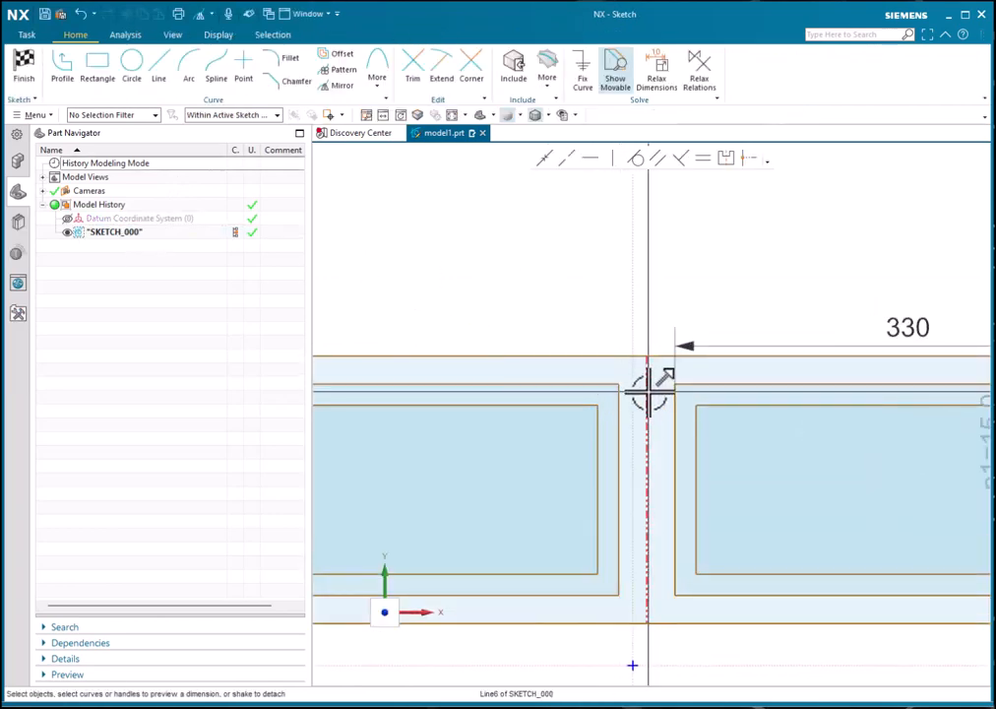
{"action": "left_click", "coordinate": [647, 392]}
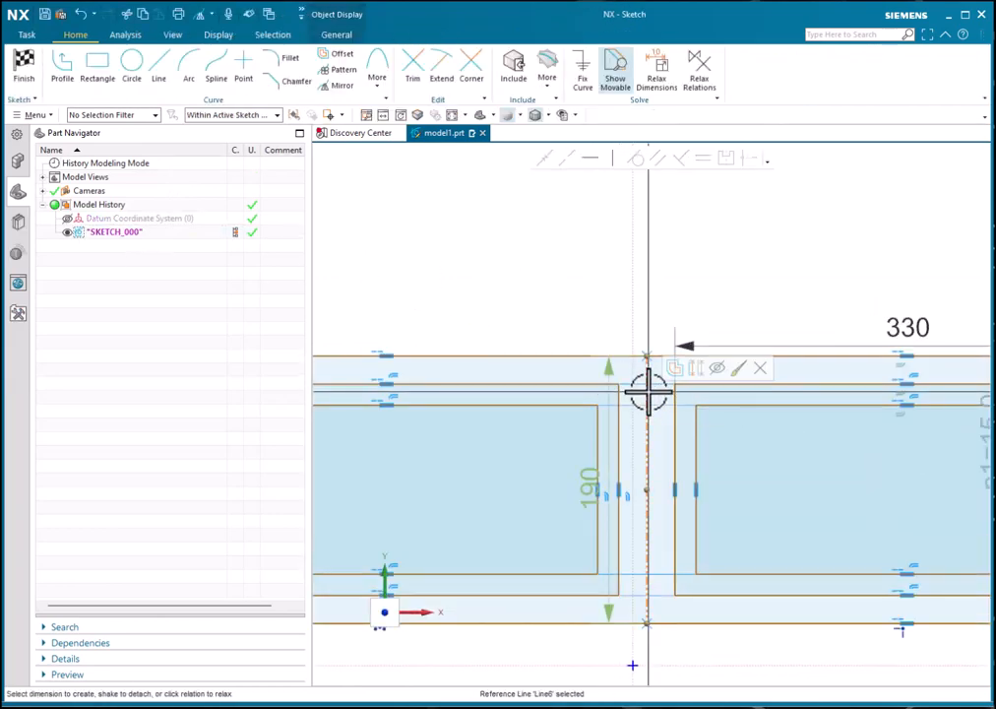
{"action": "key", "text": "Escape"}
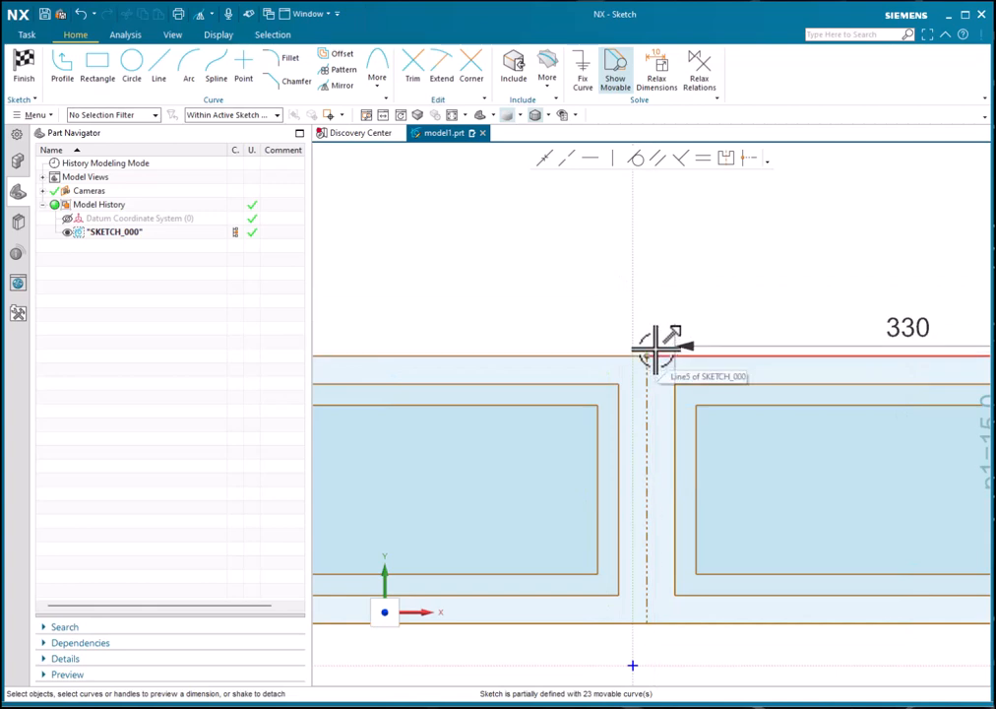
{"action": "scroll", "coordinate": [671, 278], "scroll_direction": "up", "scroll_amount": 2}
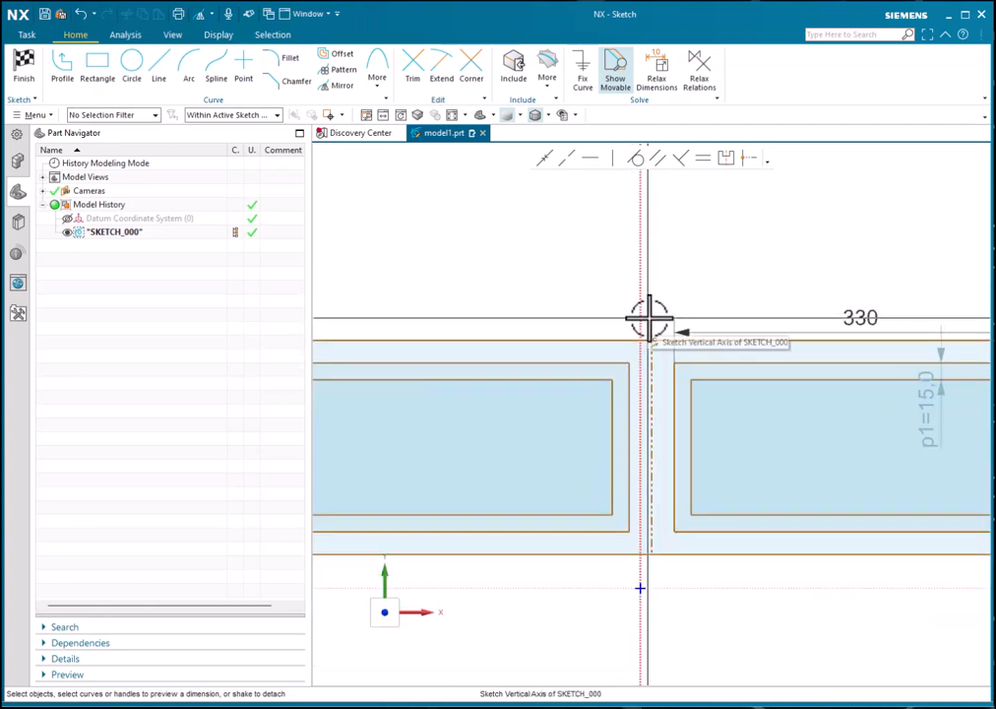
{"action": "left_click", "coordinate": [657, 394]}
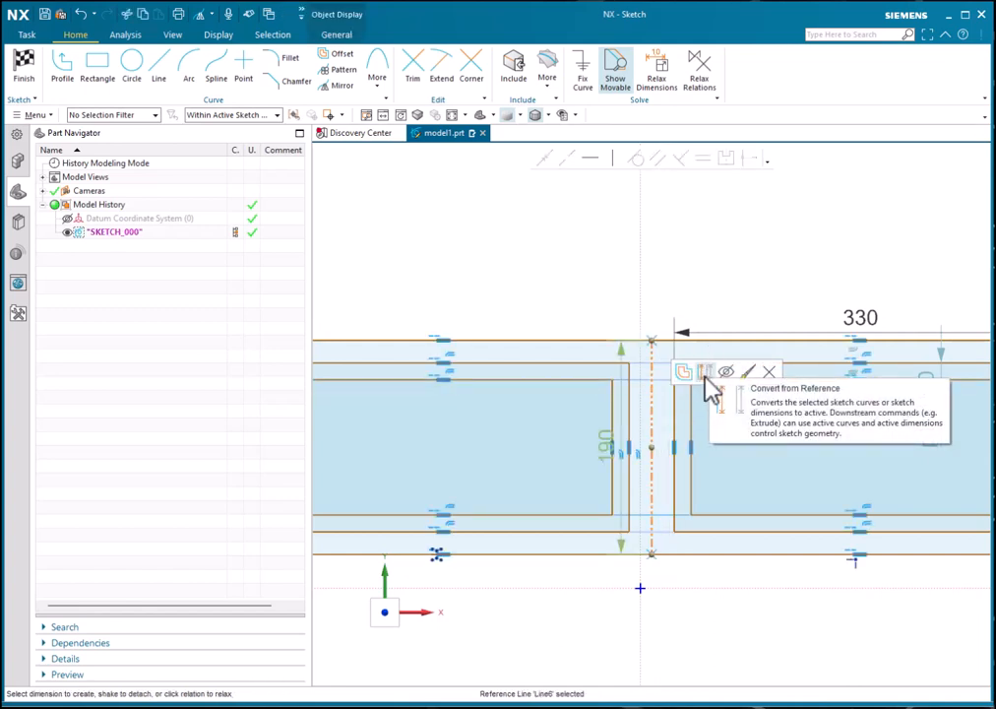
{"action": "left_click", "coordinate": [706, 374]}
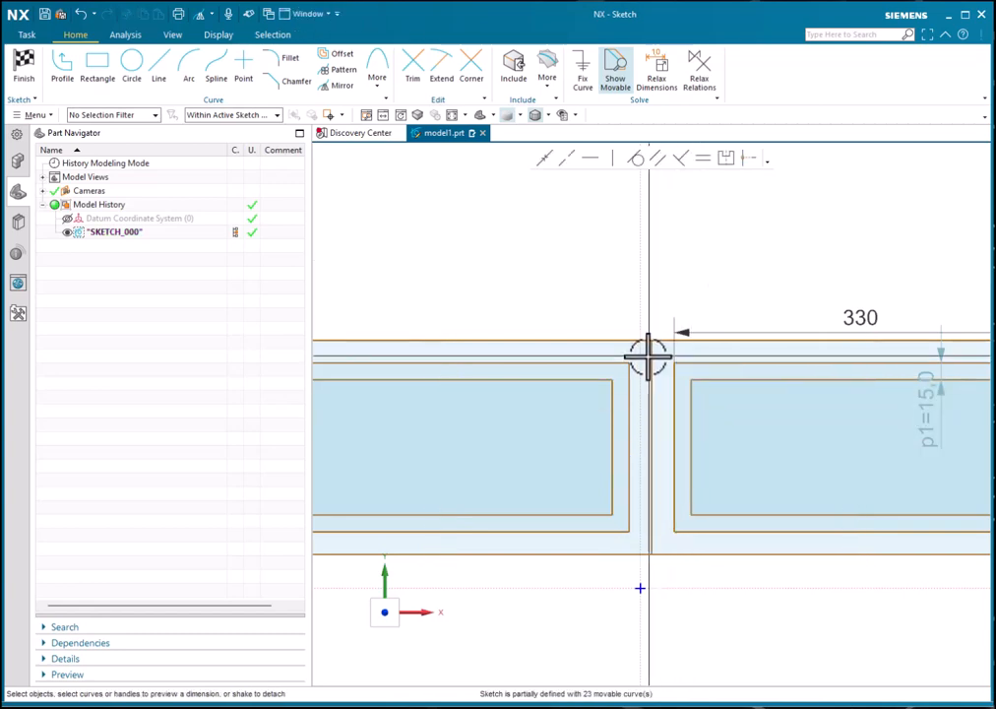
Finish the sketch to check the converted center line in the model, and reopen SKETCH_000 for editing
{"action": "scroll", "coordinate": [678, 292], "scroll_direction": "down", "scroll_amount": 1}
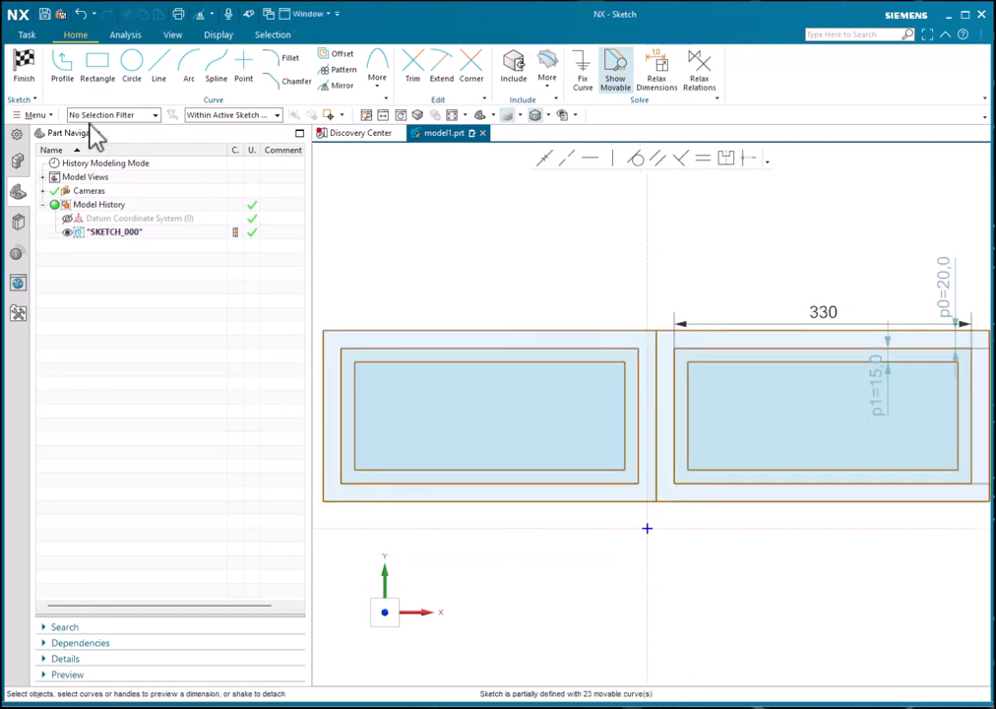
{"action": "left_click", "coordinate": [25, 74]}
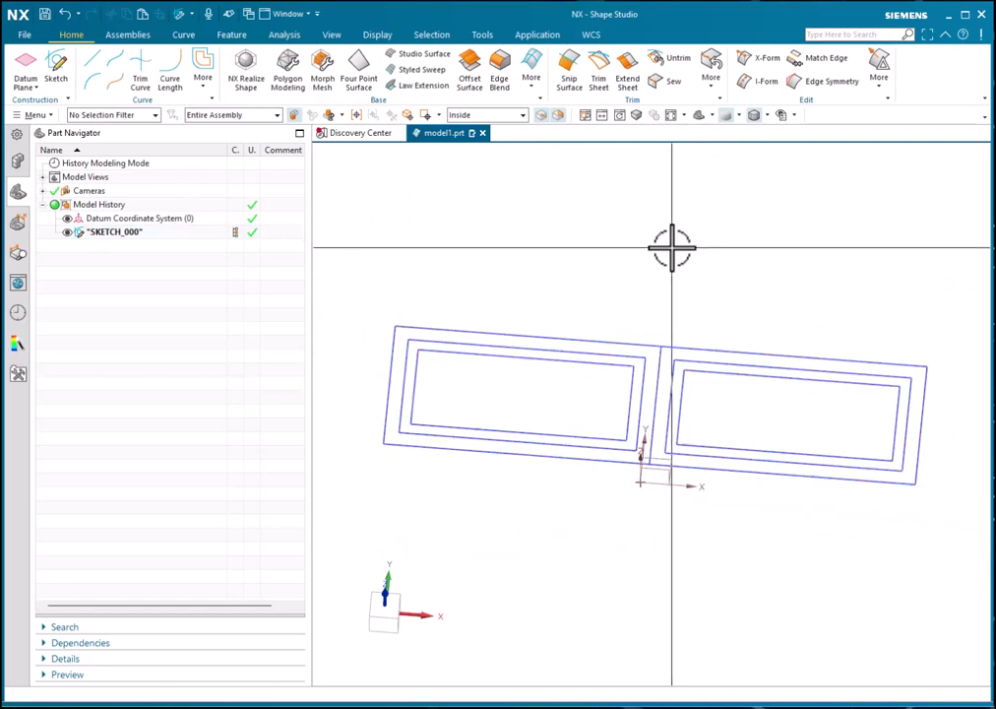
{"action": "double_click", "coordinate": [116, 233]}
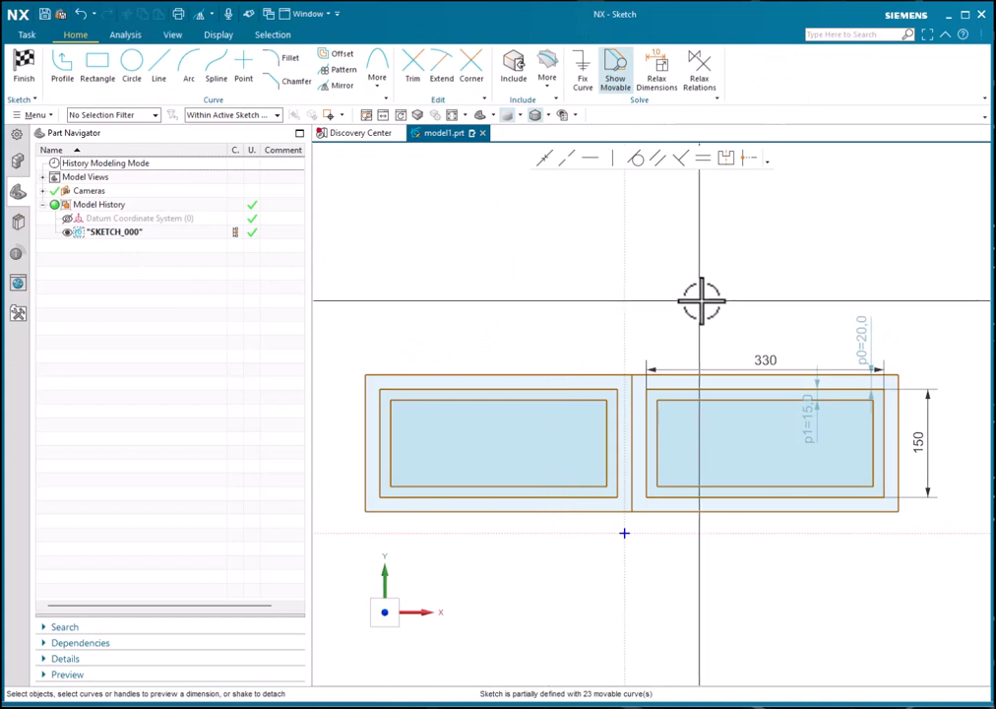
{"action": "scroll", "coordinate": [718, 296], "scroll_direction": "up", "scroll_amount": 2}
{"action": "scroll", "coordinate": [719, 313], "scroll_direction": "down", "scroll_amount": 1}
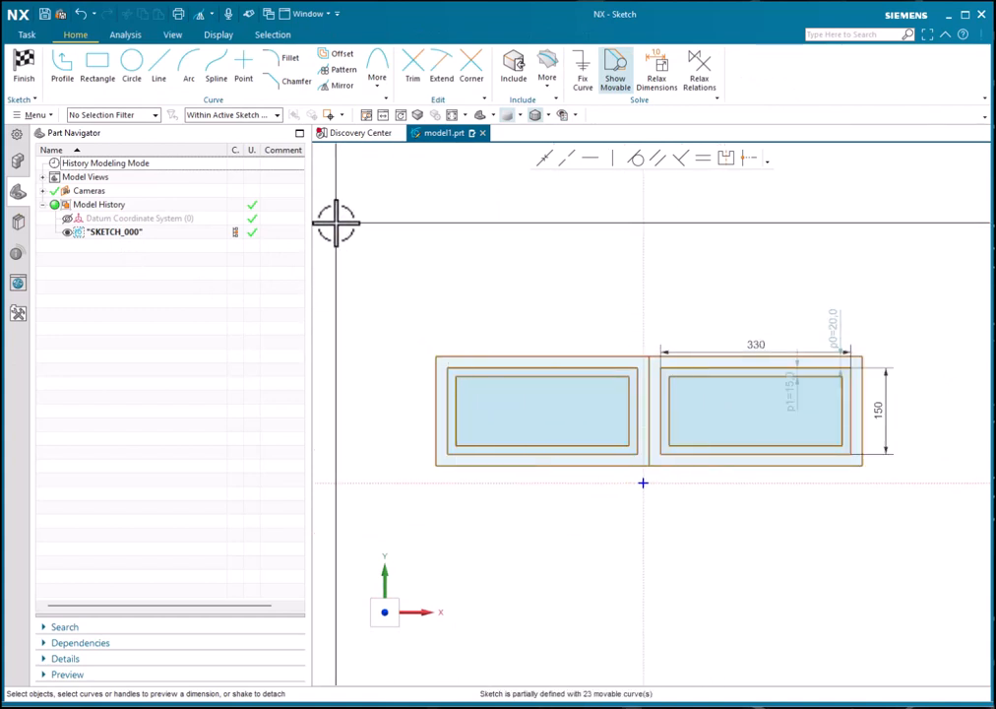
Draw a circle by center and point above the original nested rectangles
{"action": "left_click", "coordinate": [132, 74]}
{"action": "left_click", "coordinate": [746, 246]}
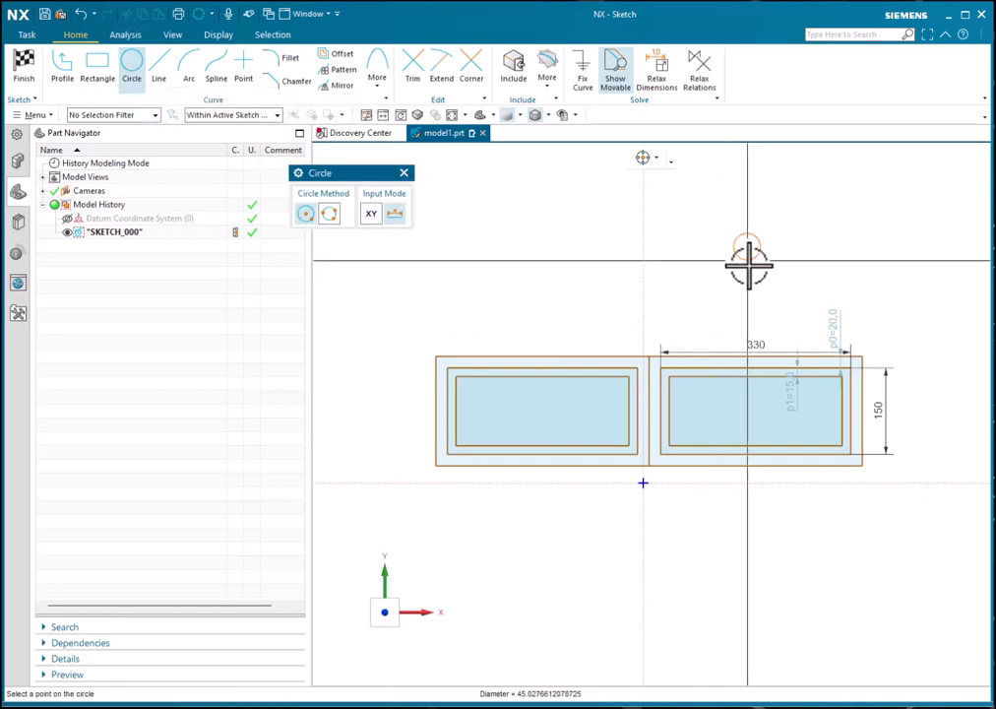
{"action": "left_click", "coordinate": [748, 288]}
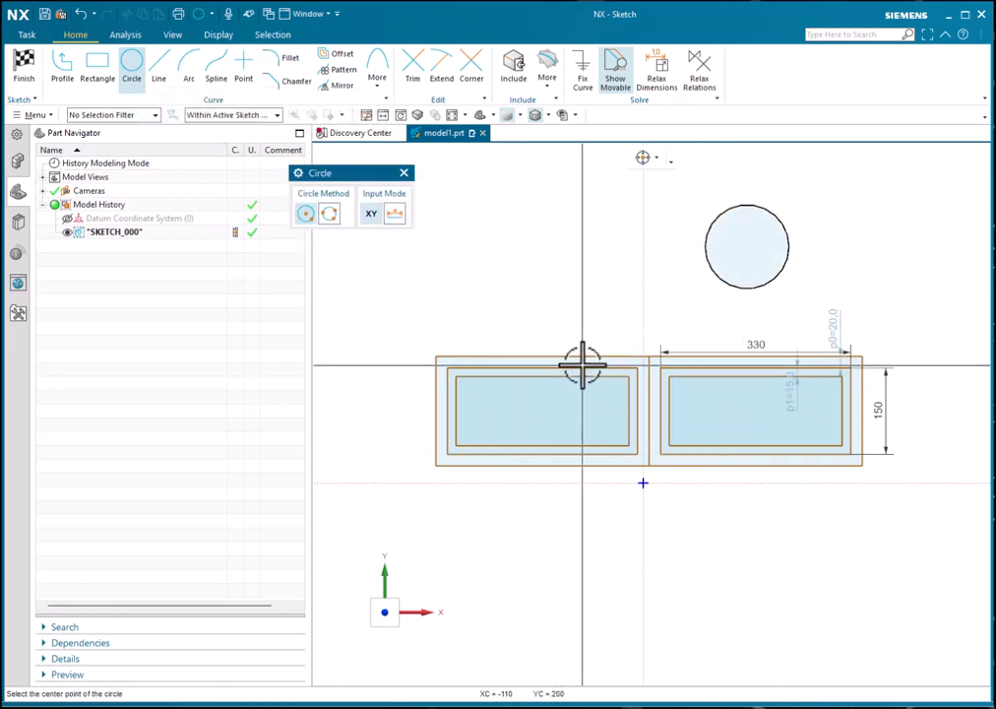
{"action": "left_click", "coordinate": [403, 172]}
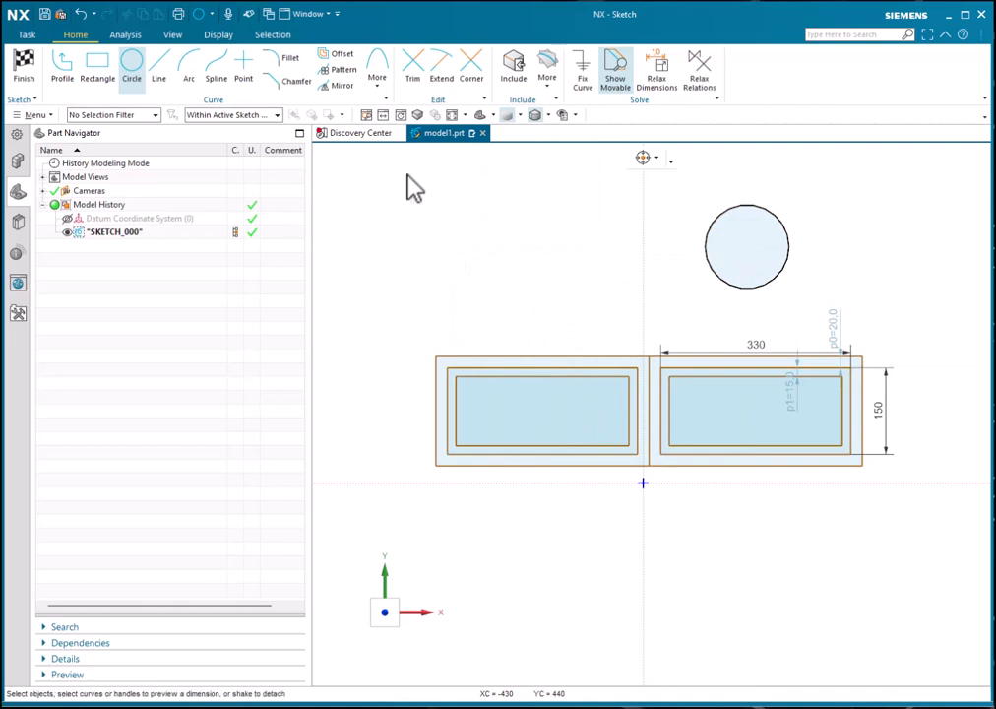
Draw an open degree 4 through-points studio spline arching over the circle
{"action": "left_click", "coordinate": [210, 81]}
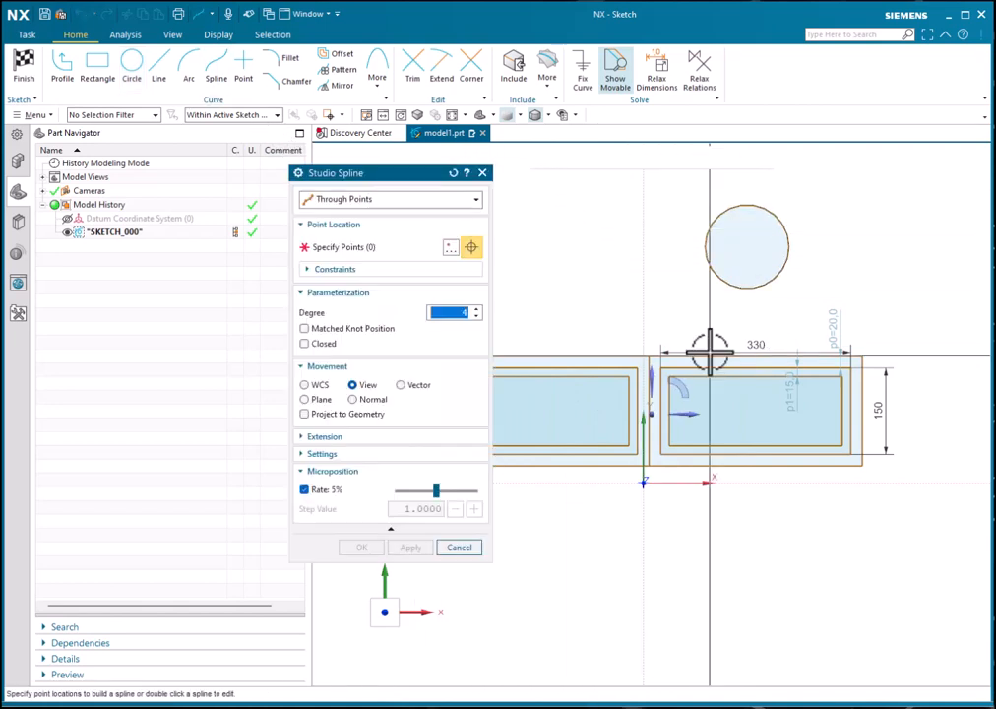
{"action": "left_click", "coordinate": [659, 276]}
{"action": "left_click", "coordinate": [670, 221]}
{"action": "left_click", "coordinate": [736, 179]}
{"action": "left_click", "coordinate": [814, 181]}
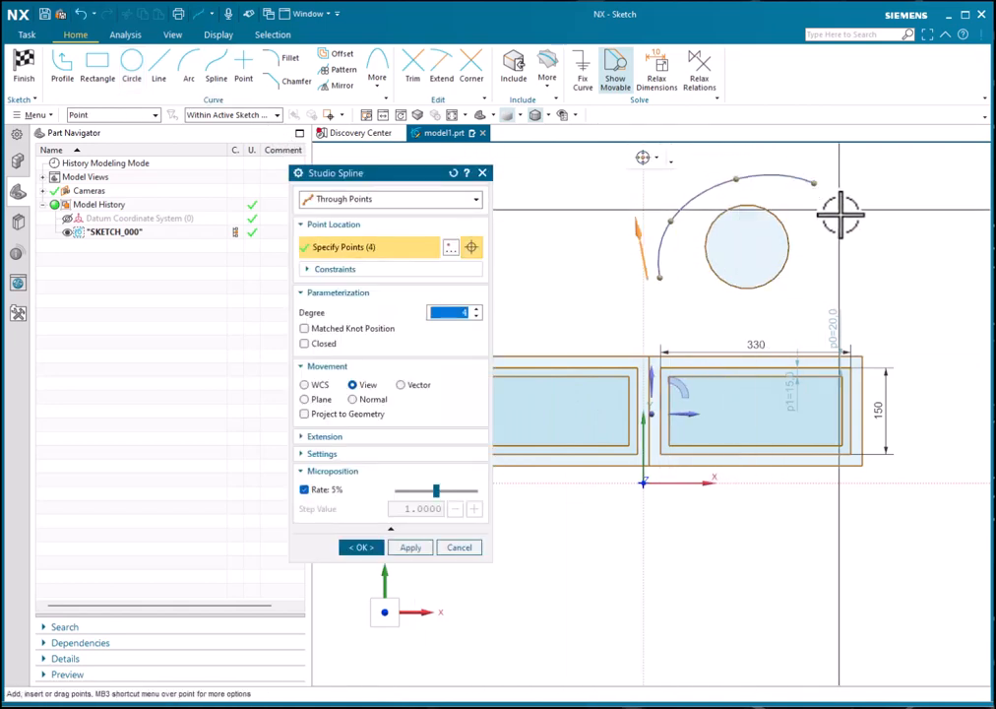
{"action": "middle_click", "coordinate": [888, 249]}
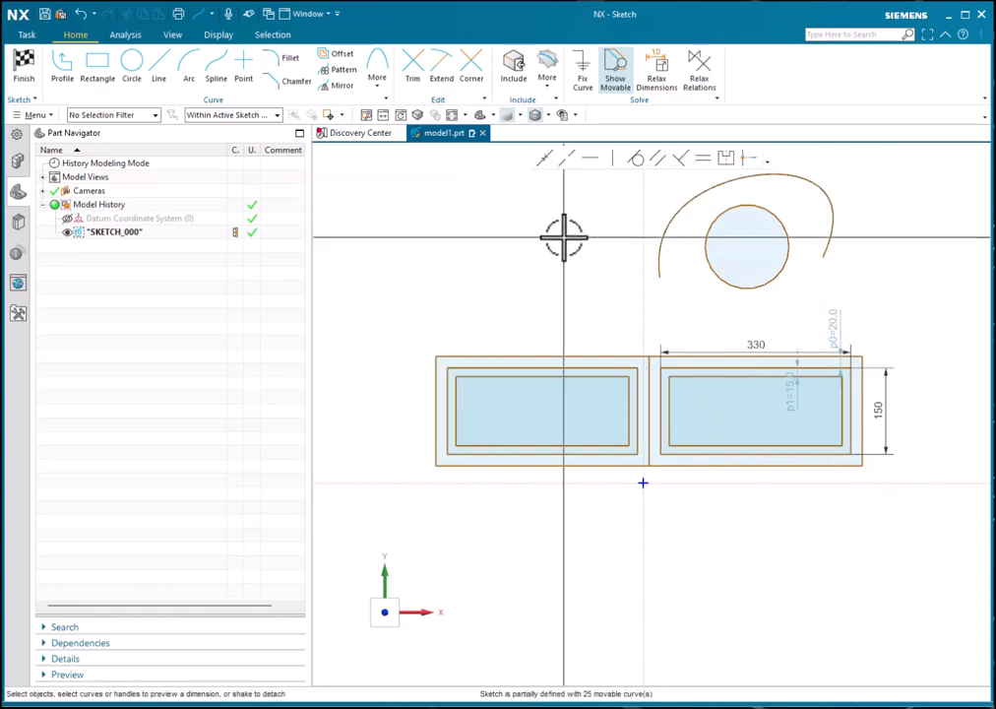
Offset the circle outward by 20 mm with a persistent relation and one copy
{"action": "left_click", "coordinate": [335, 55]}
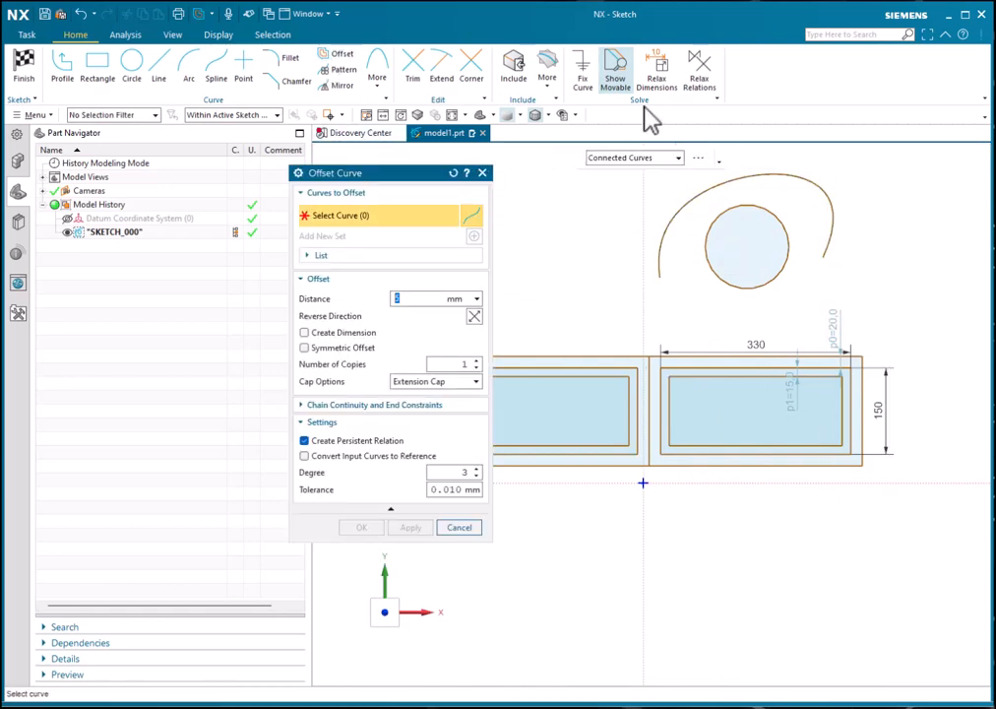
{"action": "left_click", "coordinate": [783, 210]}
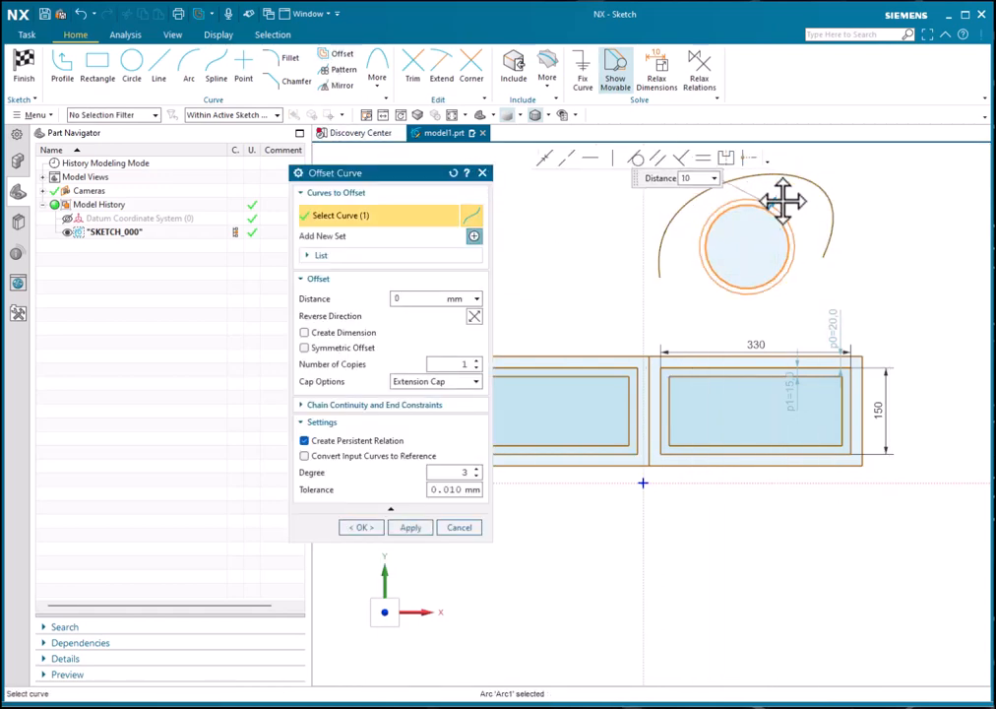
{"action": "type", "text": "10"}
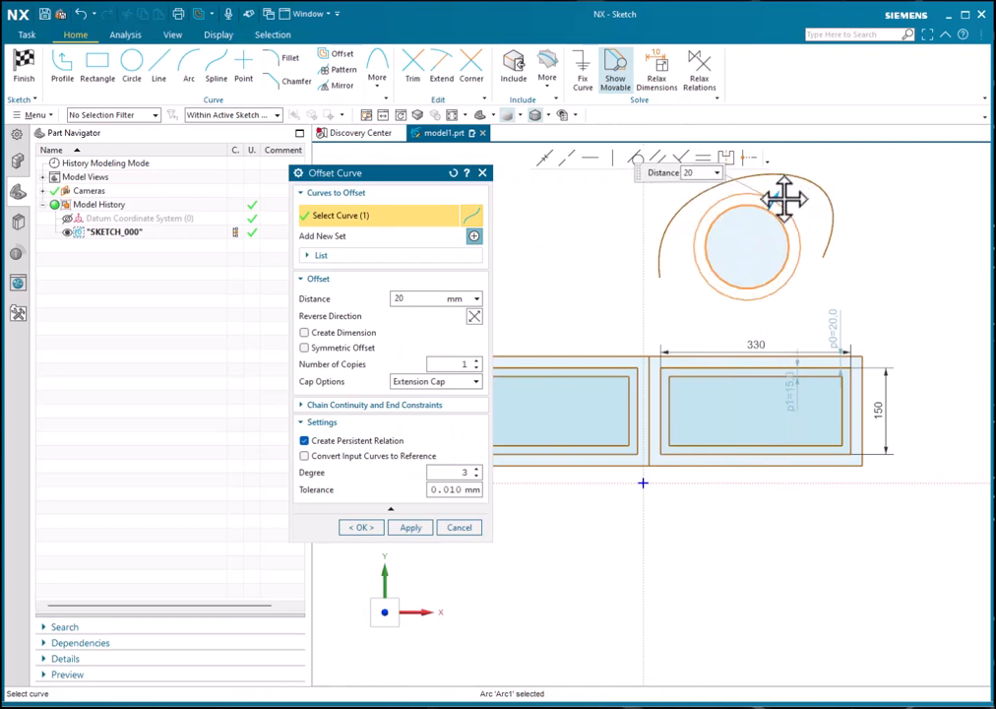
{"action": "double_click", "coordinate": [441, 295]}
{"action": "type", "text": "20"}
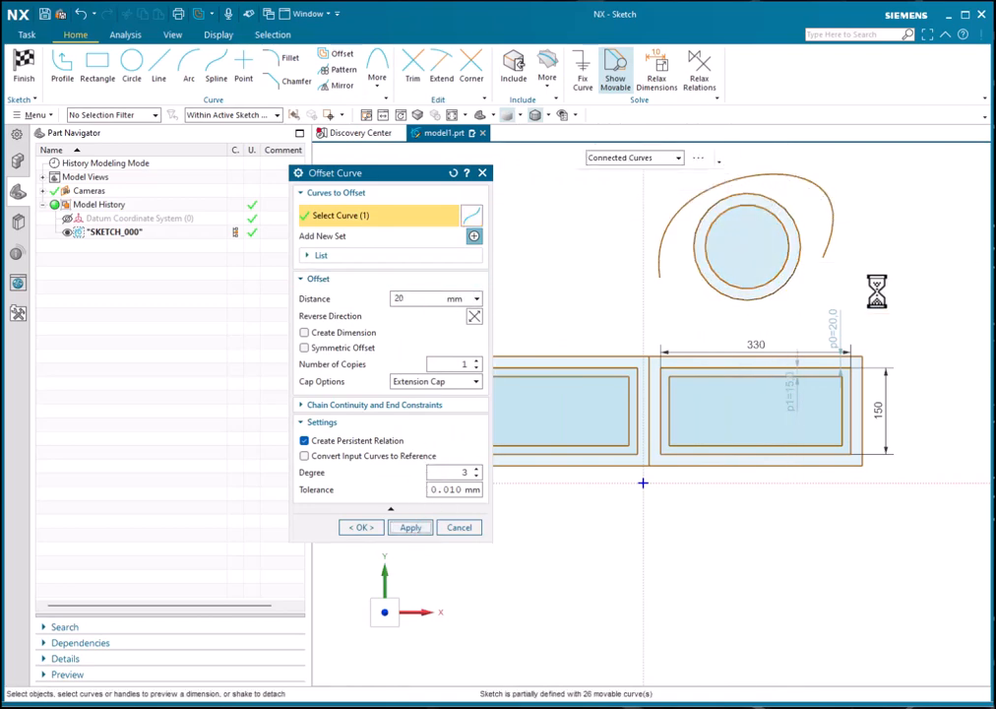
{"action": "left_click", "coordinate": [410, 526]}
Offset the spline to its outer side with a distance of -40 mm
{"action": "left_click", "coordinate": [827, 224]}
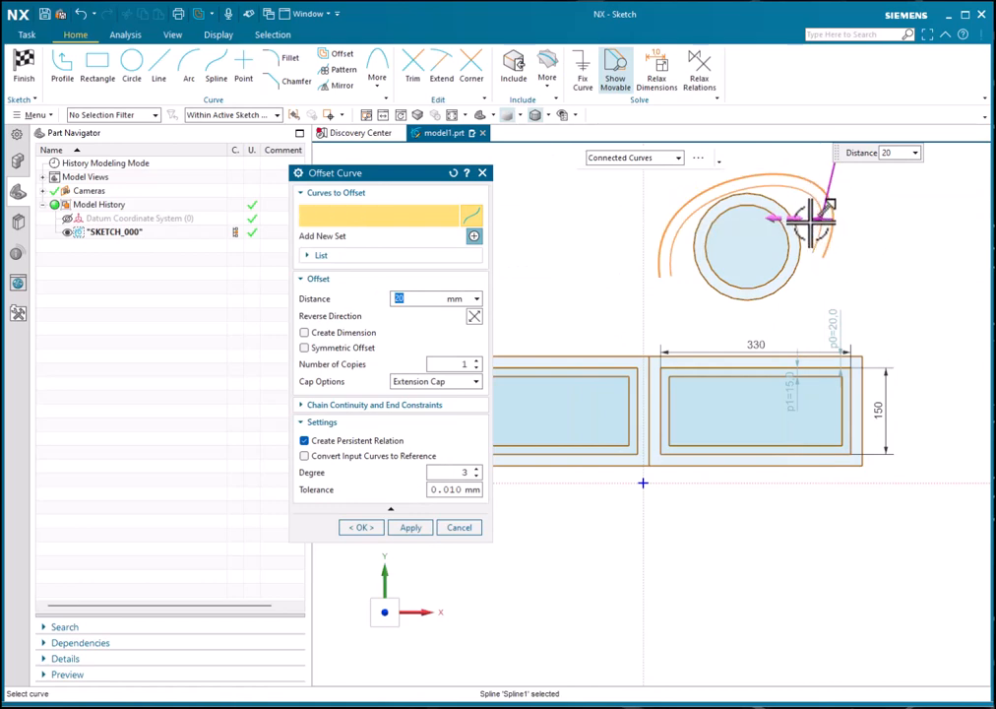
{"action": "type", "text": "30"}
{"action": "left_click_drag", "start_coordinate": [829, 224], "coordinate": [847, 224]}
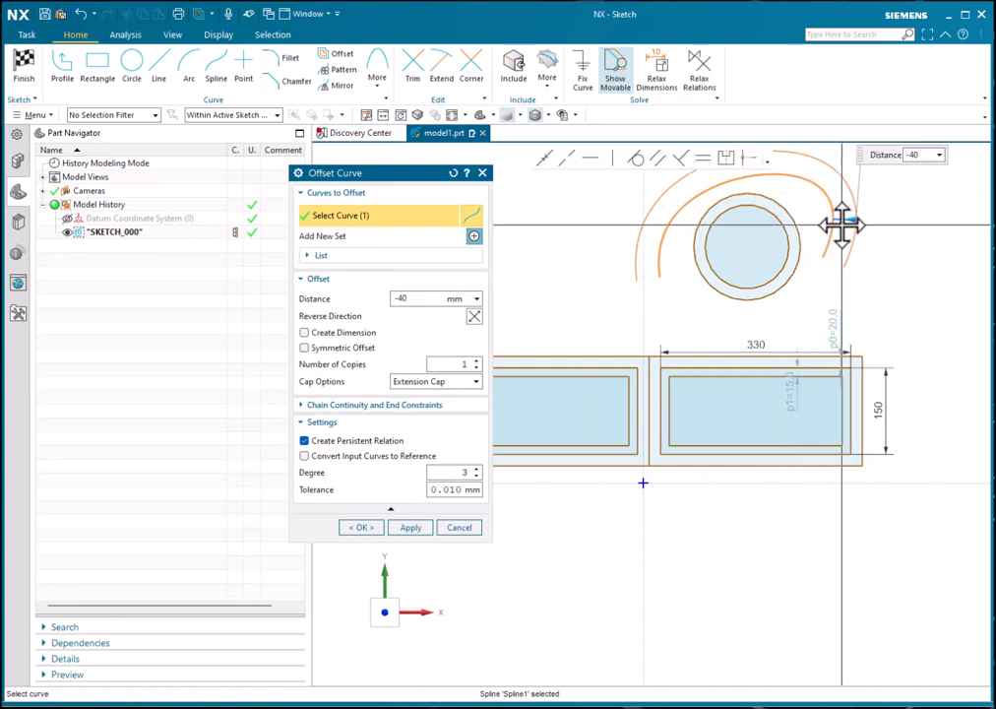
{"action": "left_click", "coordinate": [361, 527]}
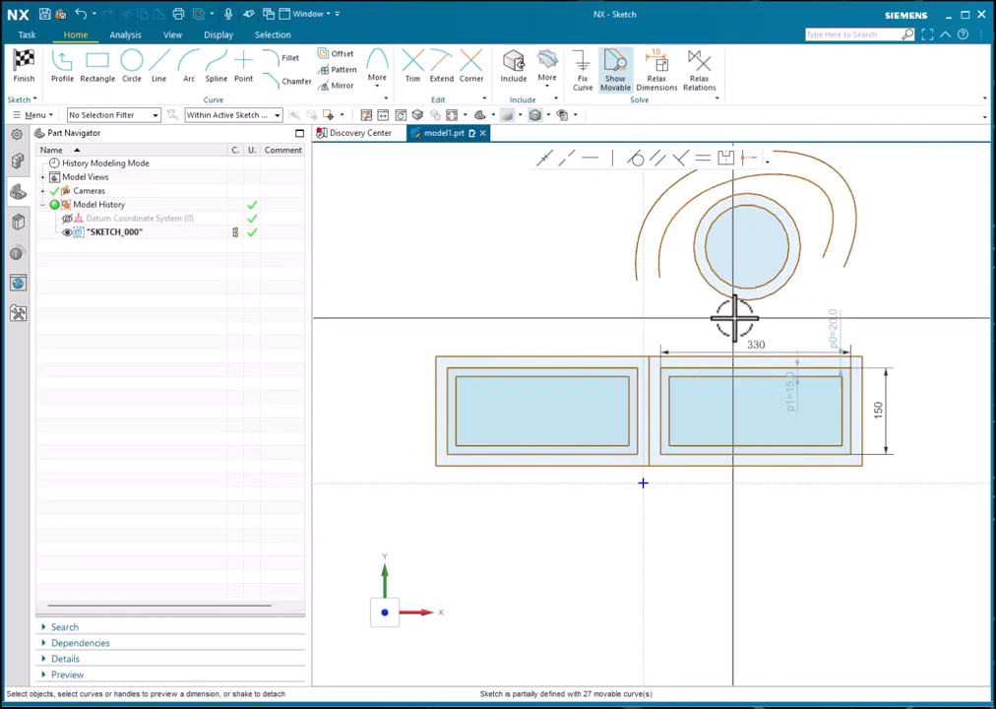
{"action": "scroll", "coordinate": [553, 306], "scroll_direction": "down", "scroll_amount": 3}
{"action": "scroll", "coordinate": [700, 285], "scroll_direction": "up", "scroll_amount": 2}
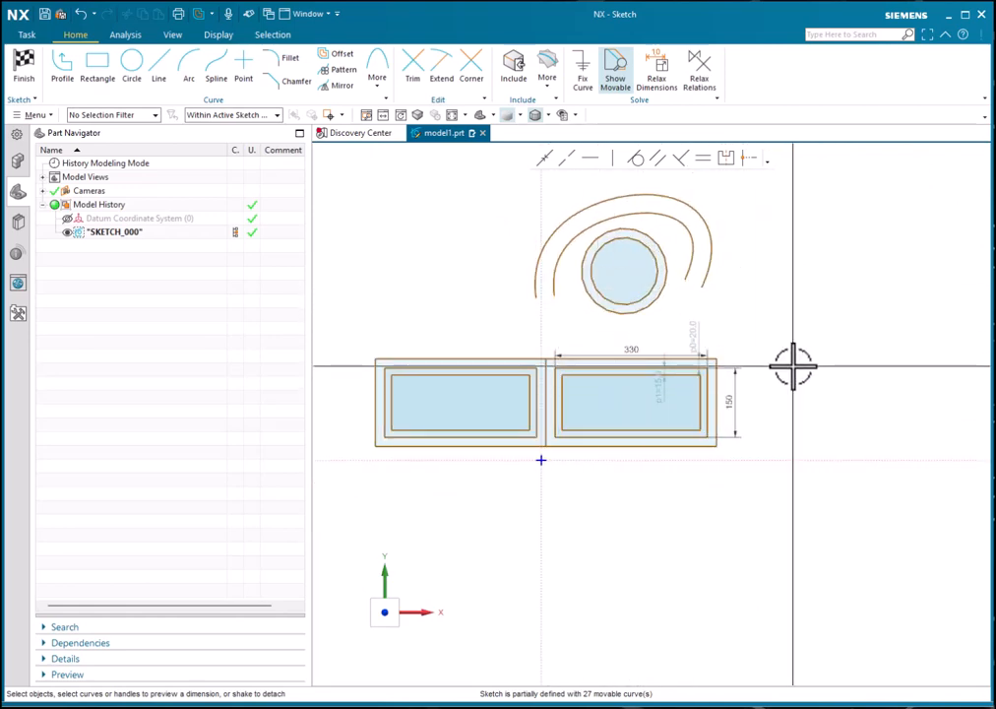
Draw a horizontal line between the circles and the rectangles, extending past both ends of the splines
{"action": "left_click", "coordinate": [161, 69]}
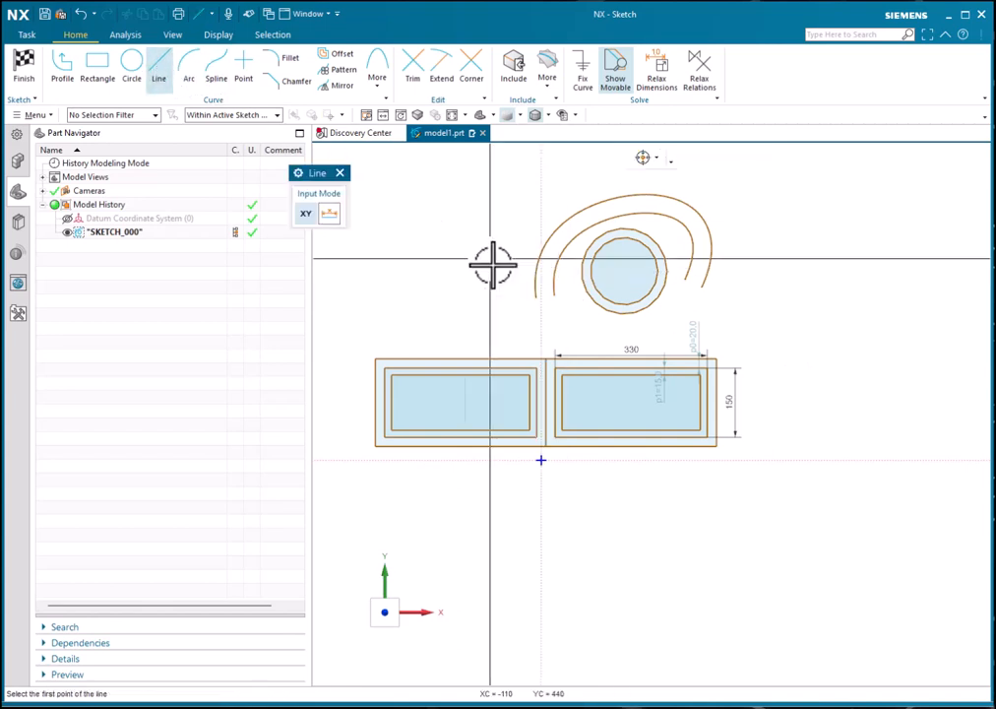
{"action": "left_click", "coordinate": [507, 314]}
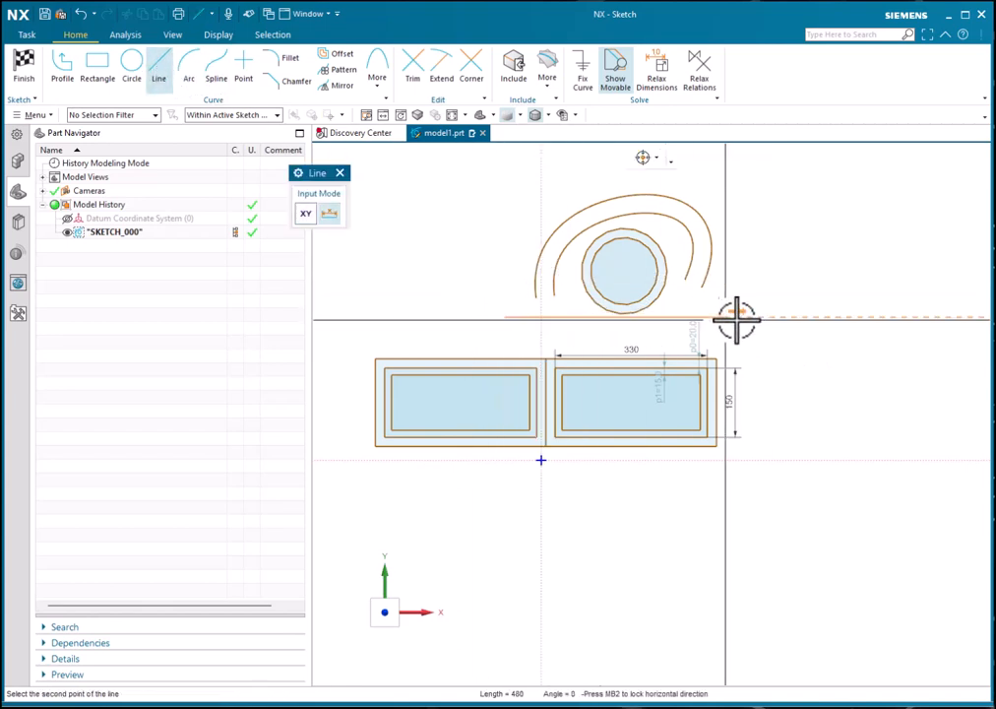
{"action": "left_click", "coordinate": [819, 315]}
{"action": "key", "text": "Escape"}
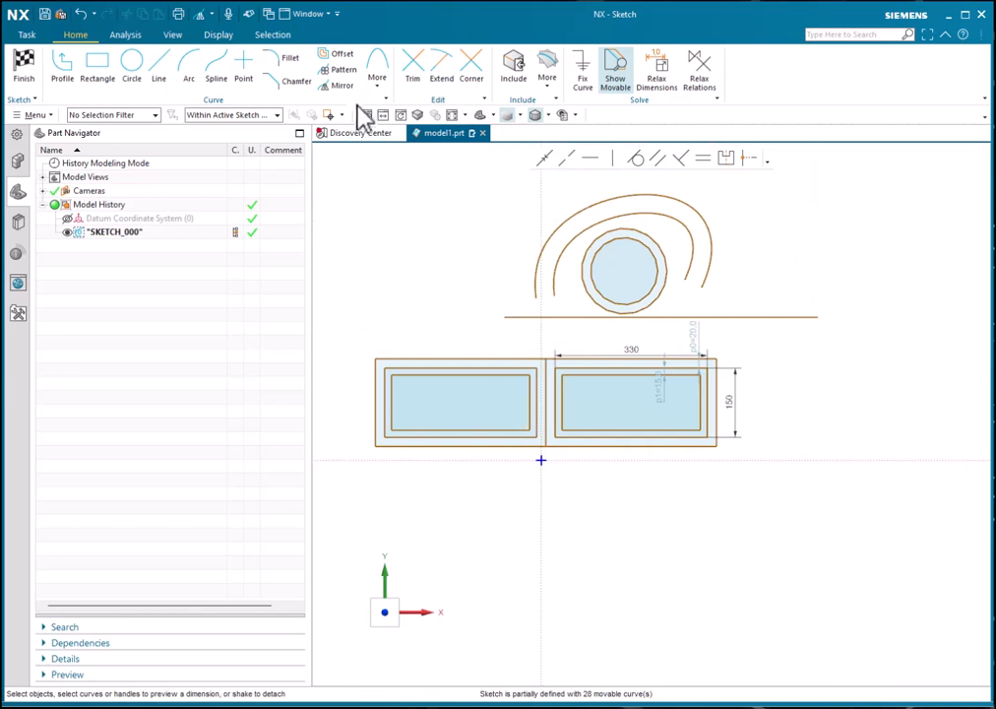
Mirror both circles and the inner spline about the horizontal line, with a persistent relation and the centerline converted to reference
{"action": "left_click", "coordinate": [341, 87]}
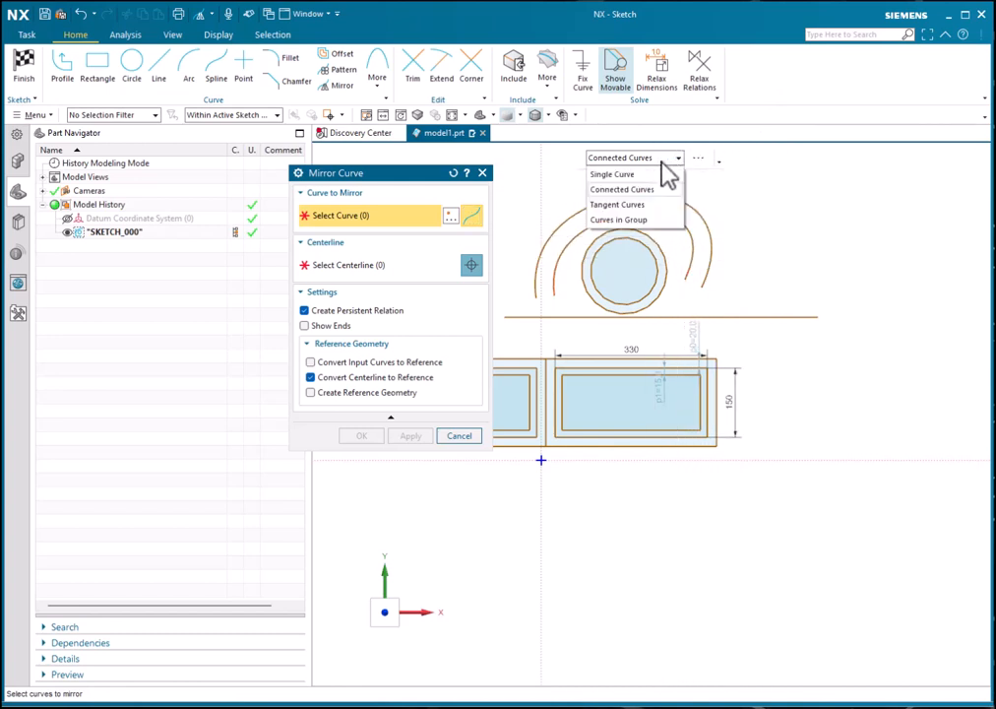
{"action": "left_click", "coordinate": [644, 175]}
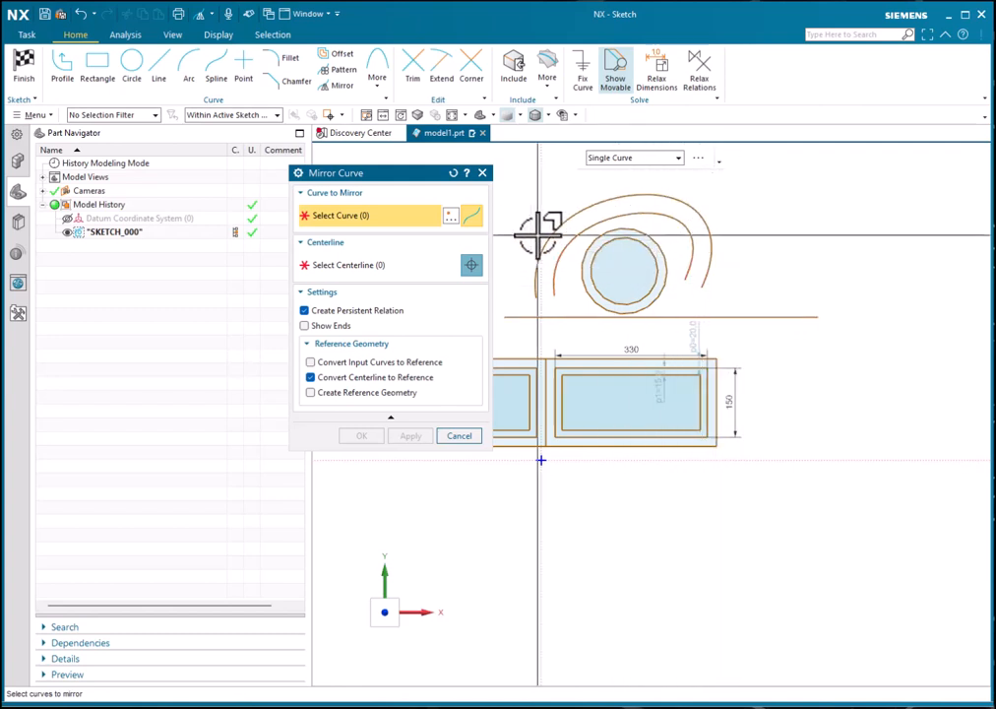
{"action": "left_click_drag", "start_coordinate": [505, 174], "coordinate": [822, 313]}
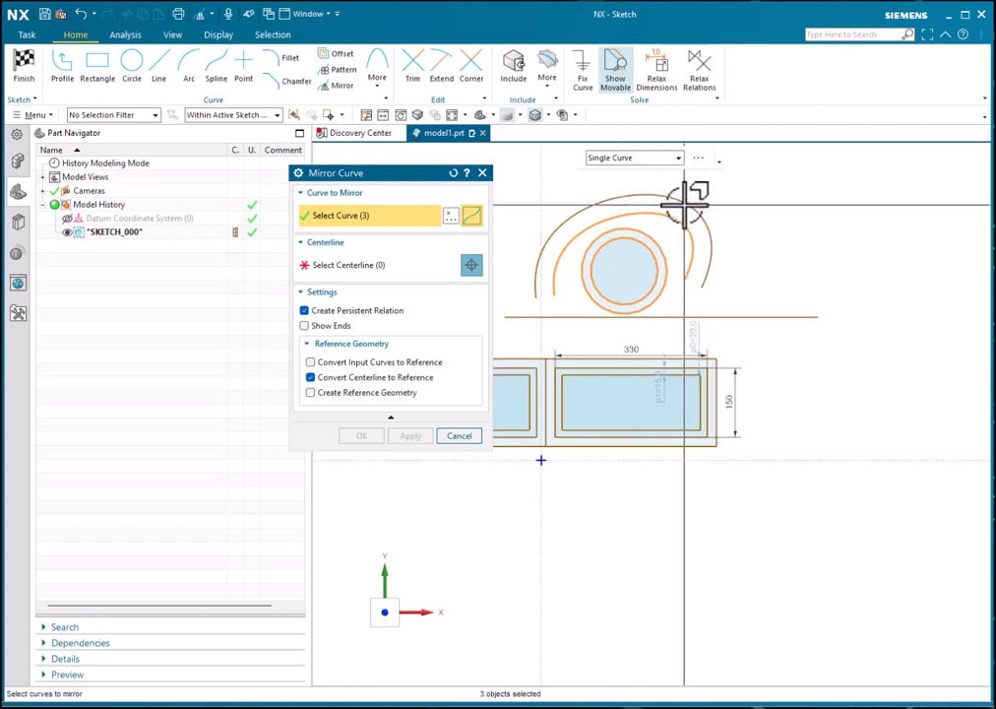
{"action": "left_click", "coordinate": [373, 266]}
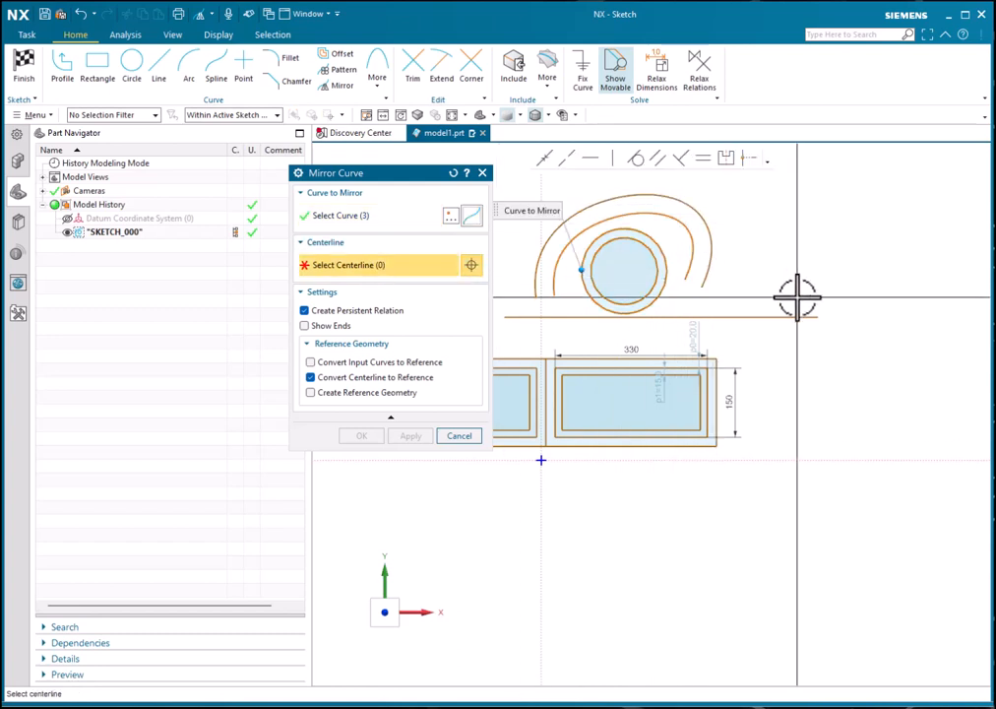
{"action": "left_click", "coordinate": [778, 316]}
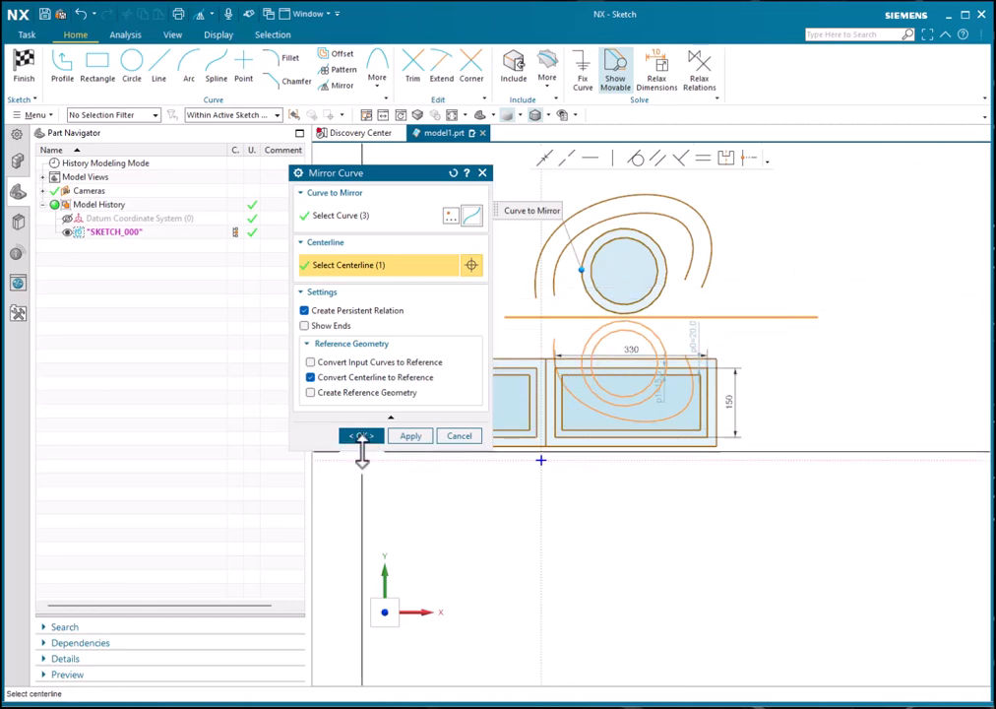
{"action": "left_click", "coordinate": [364, 435]}
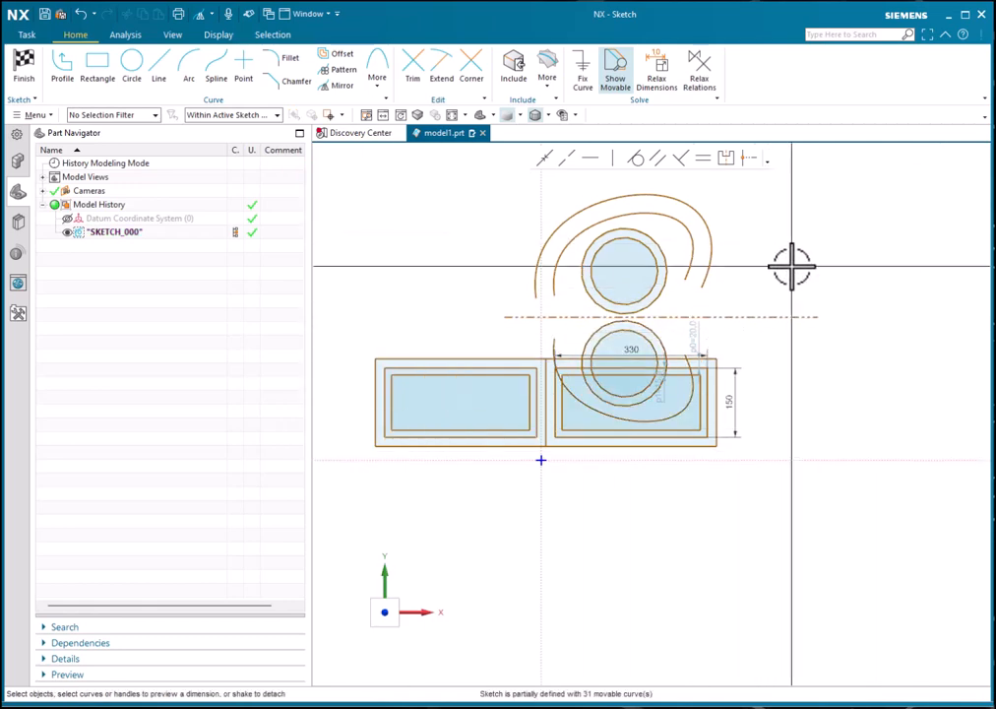
{"action": "scroll", "coordinate": [753, 333], "scroll_direction": "down", "scroll_amount": 1}
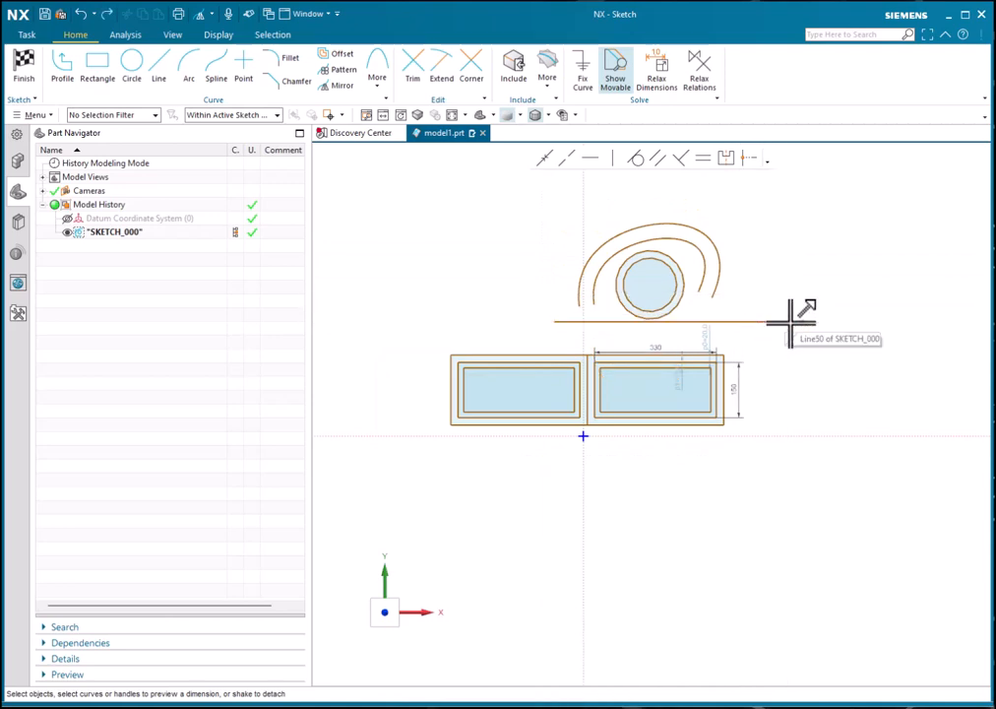
Finish the sketch and return to the Shape Studio modeling environment
{"action": "left_click", "coordinate": [24, 67]}
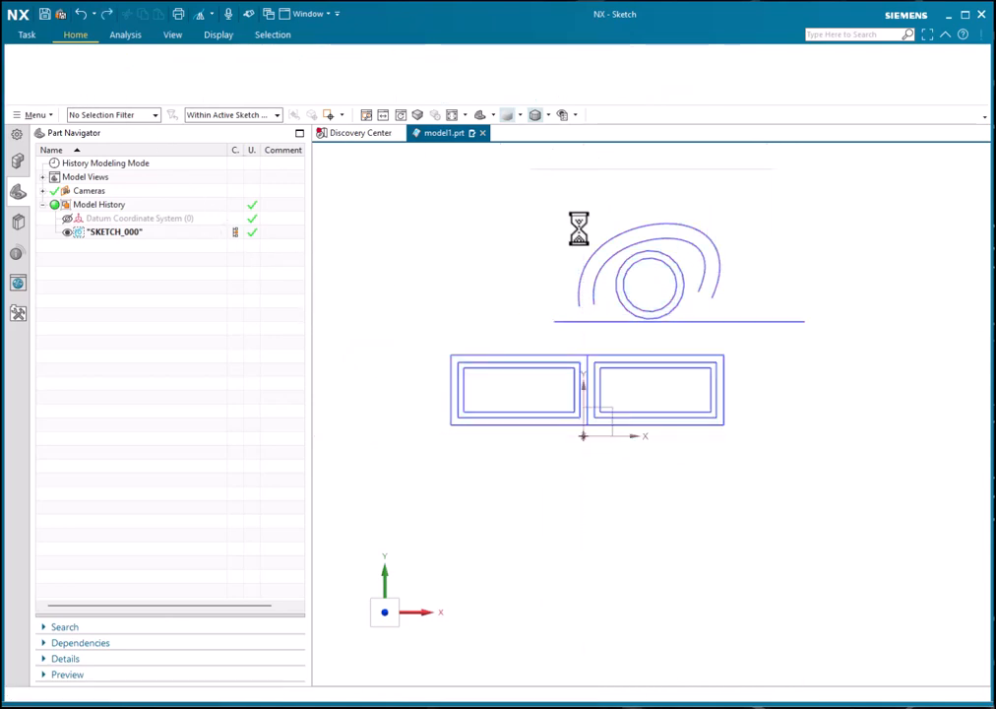
{"action": "mouse_move", "coordinate": [629, 329]}
{"action": "middle_mouse_down"}
{"action": "mouse_move", "coordinate": [628, 261]}
{"action": "mouse_move", "coordinate": [602, 273]}
{"action": "middle_mouse_up"}
{"action": "mouse_move", "coordinate": [554, 237]}
{"action": "middle_mouse_down"}
{"action": "mouse_move", "coordinate": [696, 267]}
{"action": "mouse_move", "coordinate": [711, 288]}
{"action": "mouse_move", "coordinate": [755, 267]}
{"action": "middle_mouse_up"}
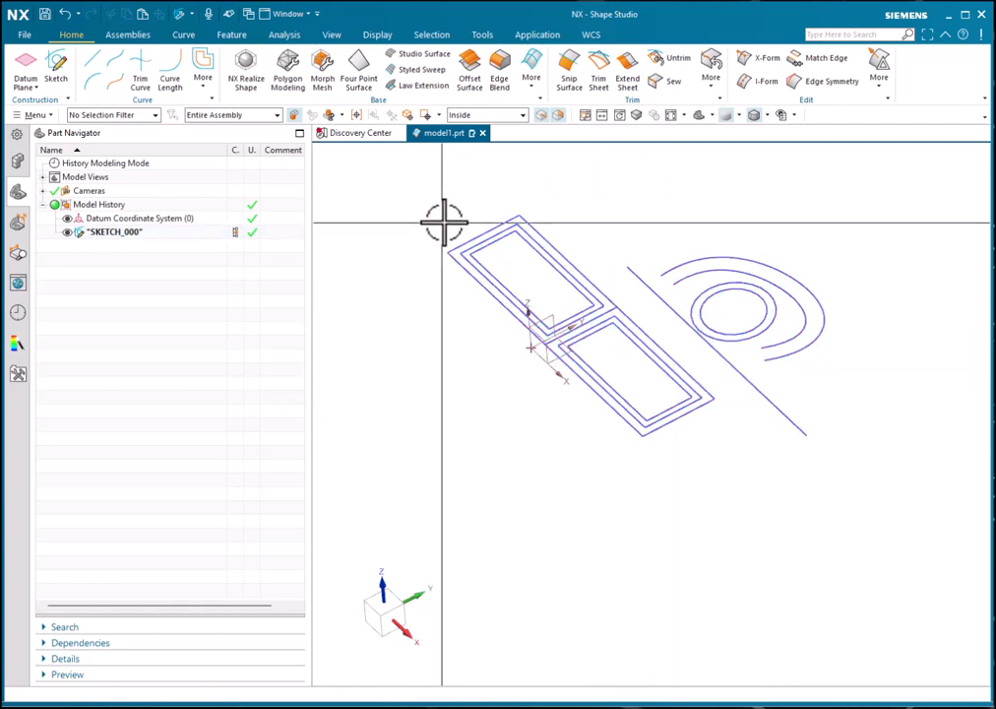
{"action": "middle_click_drag", "start_coordinate": [627, 296], "coordinate": [621, 230]}
{"action": "middle_click_drag", "start_coordinate": [637, 244], "coordinate": [639, 245]}
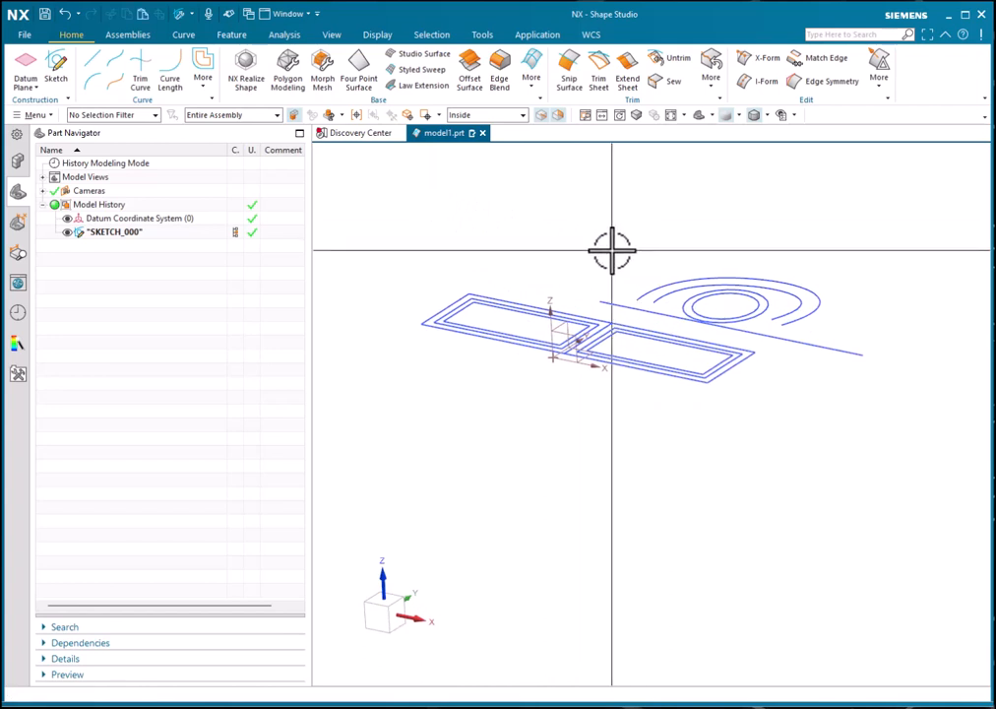
{"action": "middle_click_drag", "start_coordinate": [661, 258], "coordinate": [668, 284]}
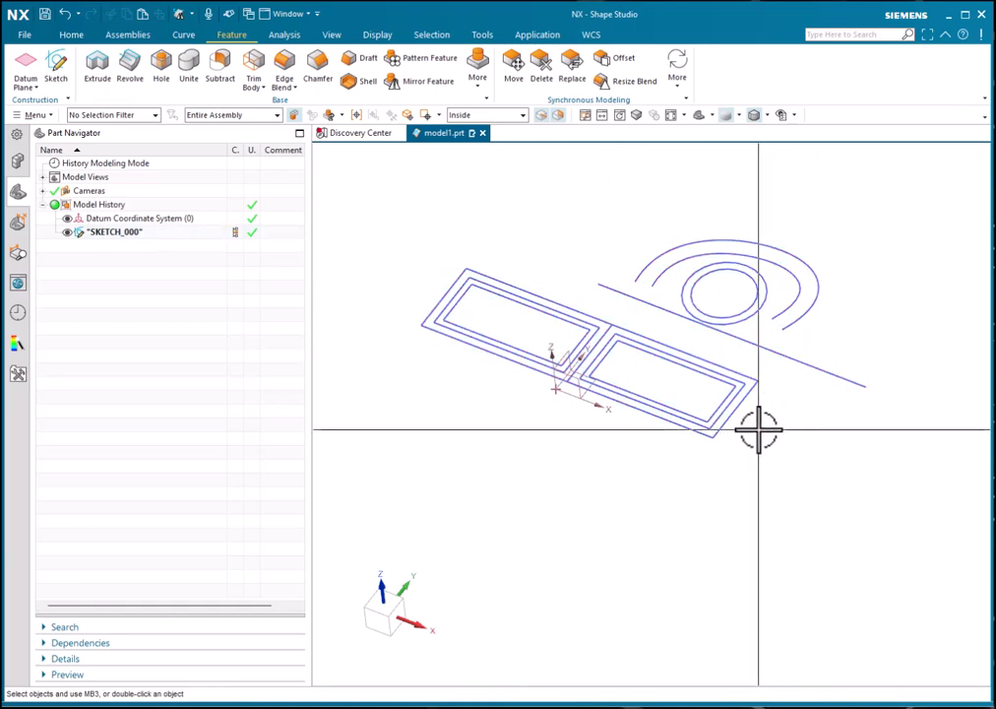
Start an associative Mirror Geometry feature with the two splines and the two circles as the geometry to mirror
{"action": "left_click", "coordinate": [478, 77]}
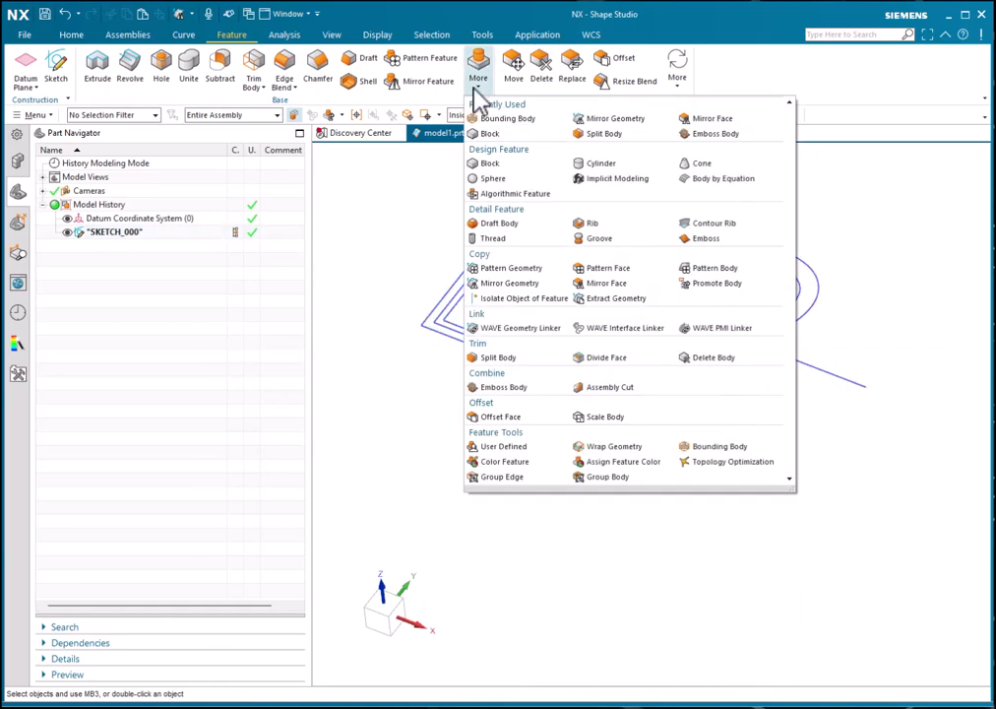
{"action": "left_click", "coordinate": [519, 286]}
{"action": "left_click", "coordinate": [784, 248]}
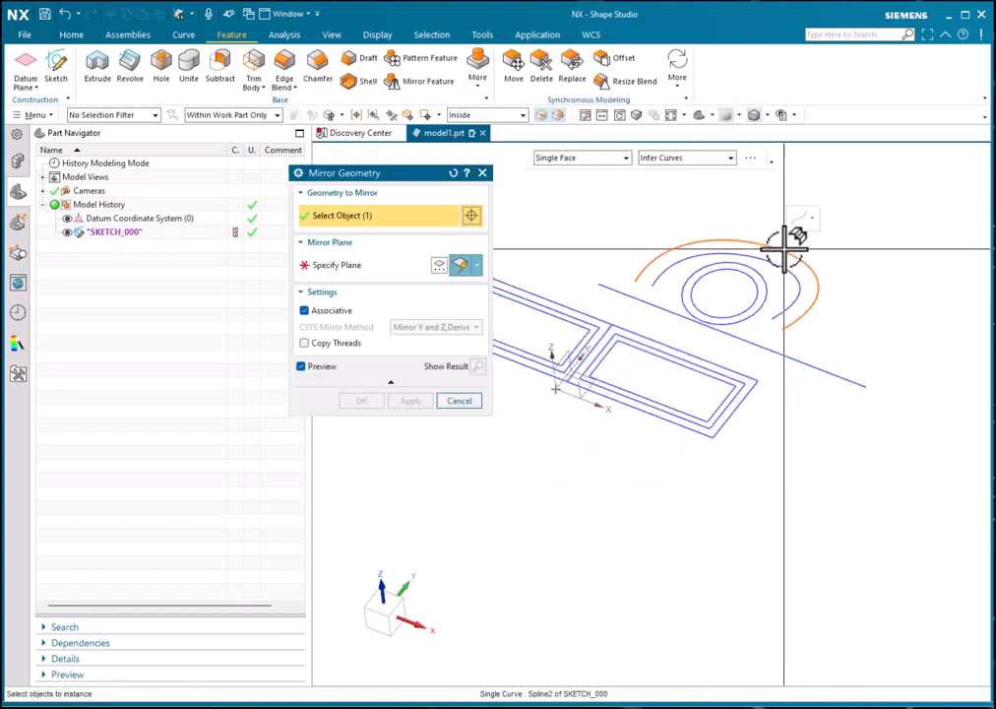
{"action": "left_click", "coordinate": [788, 267]}
{"action": "left_click", "coordinate": [758, 284]}
{"action": "left_click", "coordinate": [676, 297]}
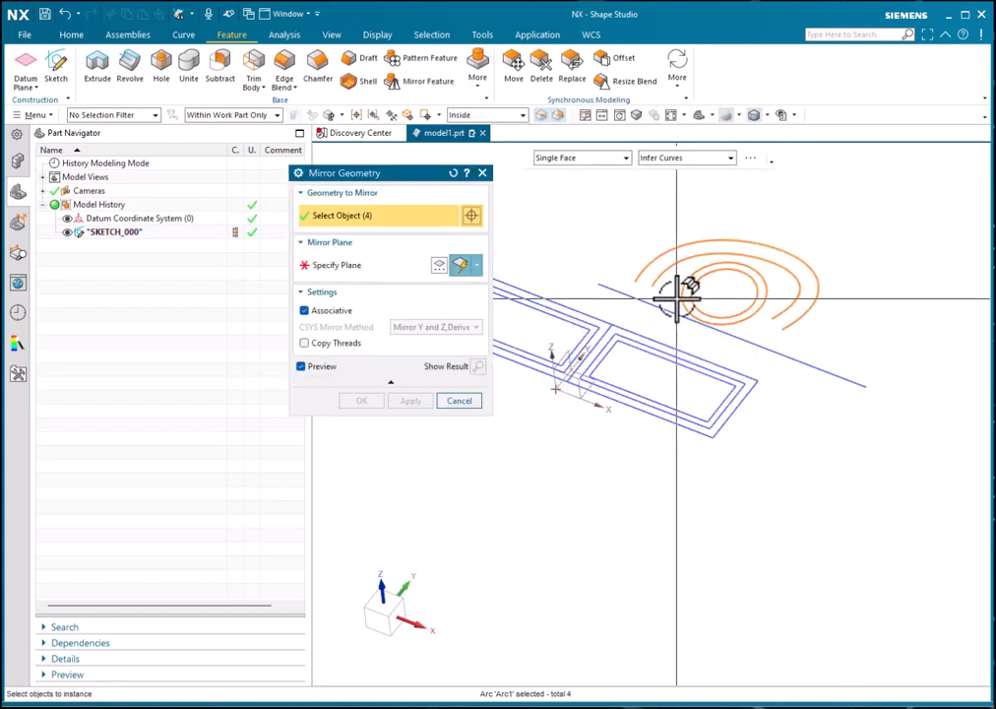
{"action": "left_click", "coordinate": [343, 266]}
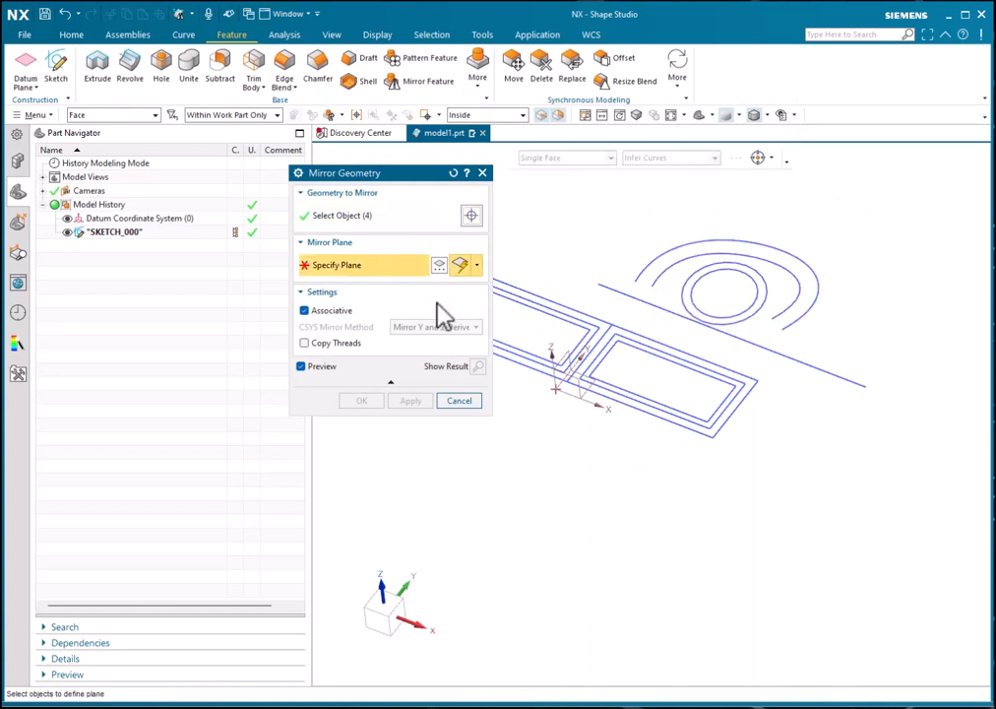
{"action": "left_click", "coordinate": [440, 265]}
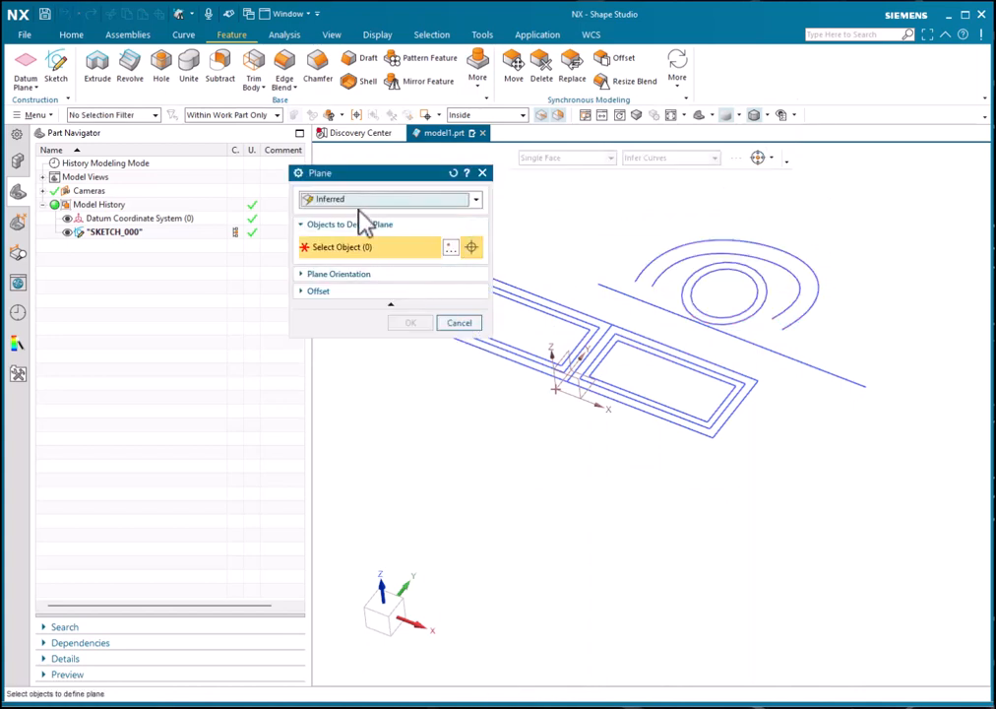
{"action": "left_click", "coordinate": [360, 200]}
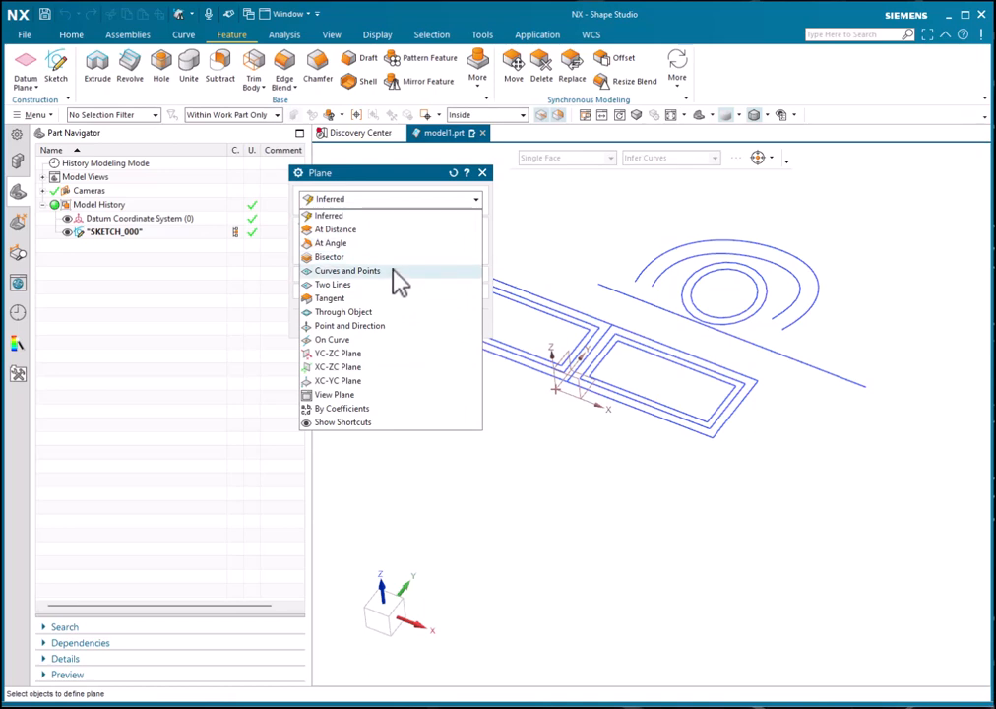
{"action": "left_click", "coordinate": [382, 214]}
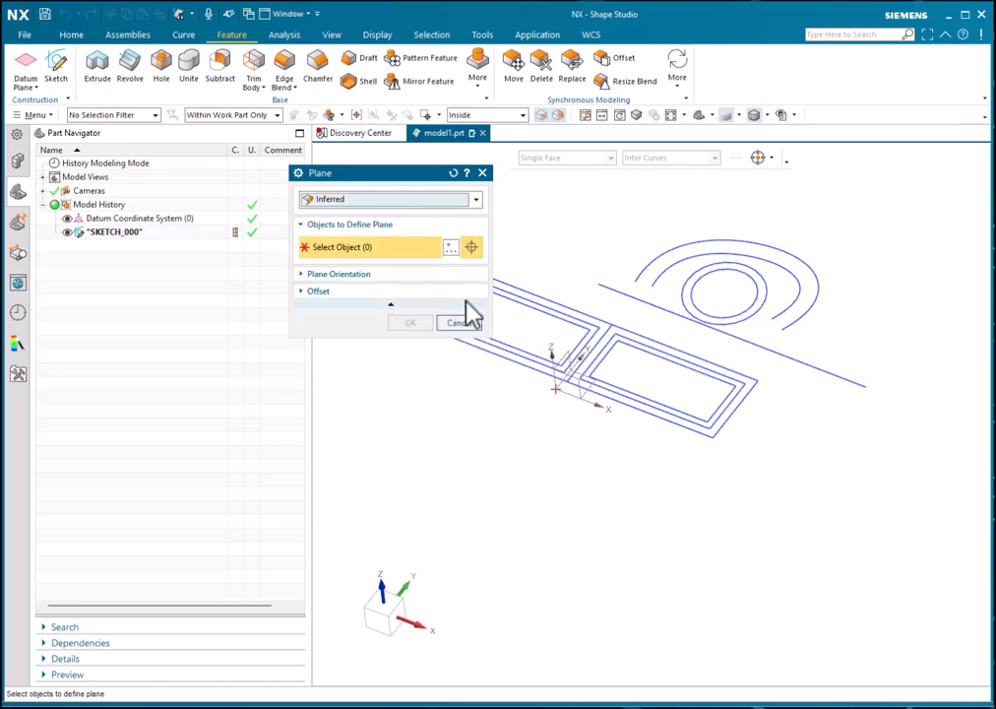
{"action": "scroll", "coordinate": [581, 387], "scroll_direction": "down", "scroll_amount": 5}
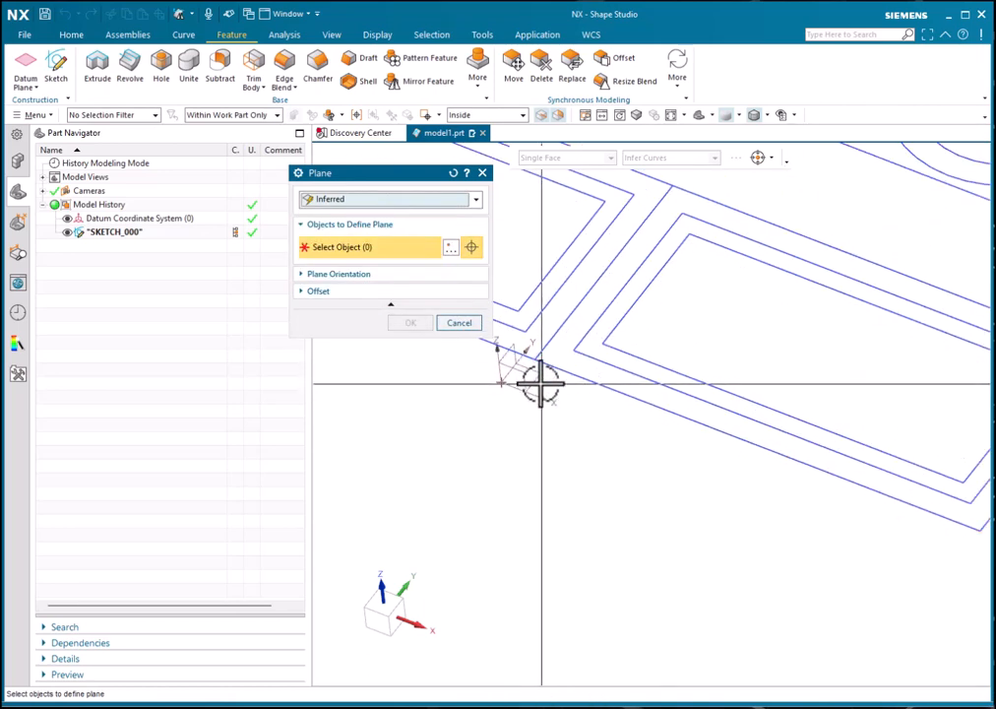
{"action": "left_click", "coordinate": [458, 323]}
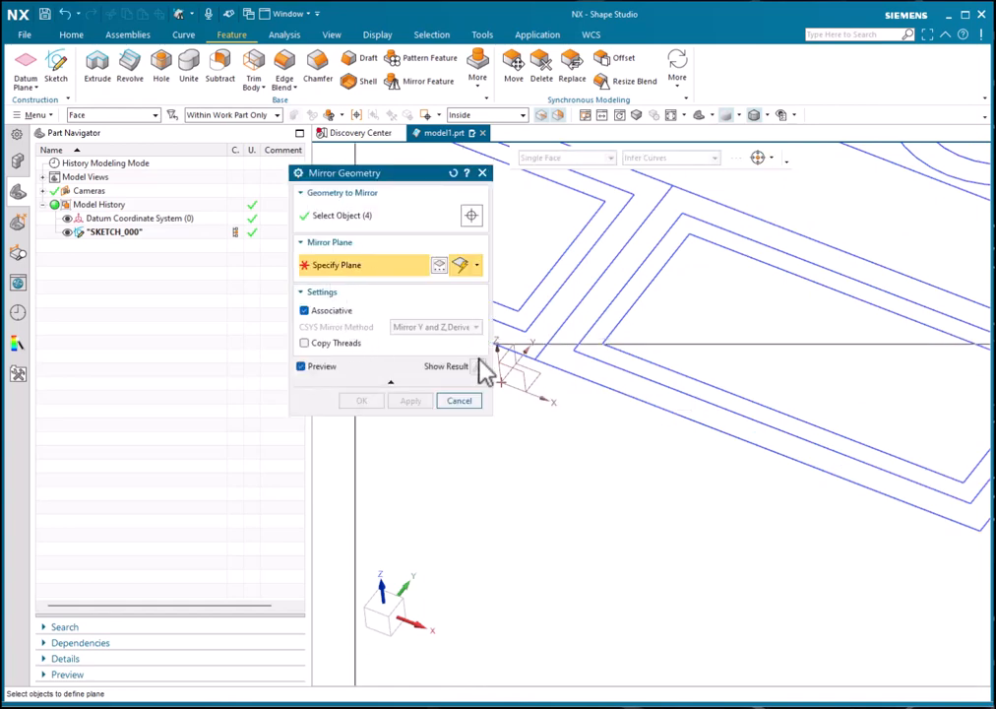
Use the datum coordinate system's XZ plane at distance 0 mm as the mirror plane and create the mirrored geometry
{"action": "mouse_move", "coordinate": [562, 369]}
{"action": "middle_mouse_down"}
{"action": "mouse_move", "coordinate": [560, 334]}
{"action": "mouse_move", "coordinate": [556, 351]}
{"action": "mouse_move", "coordinate": [572, 358]}
{"action": "mouse_move", "coordinate": [541, 357]}
{"action": "mouse_move", "coordinate": [622, 360]}
{"action": "mouse_move", "coordinate": [581, 354]}
{"action": "middle_mouse_up"}
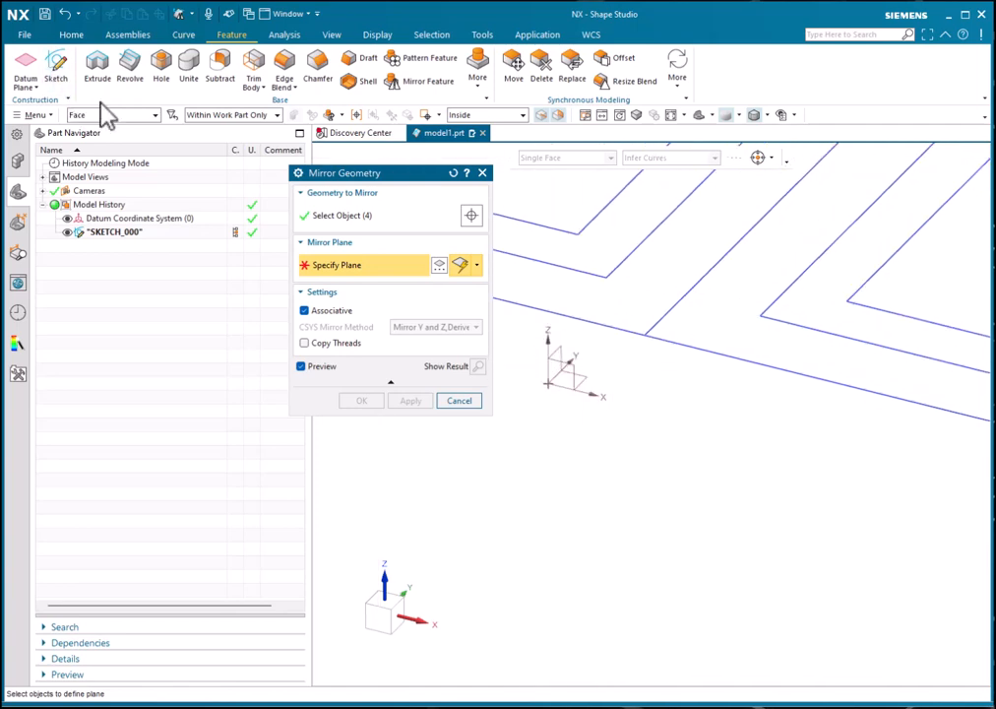
{"action": "left_click", "coordinate": [574, 362]}
{"action": "scroll", "coordinate": [622, 379], "scroll_direction": "down", "scroll_amount": 3}
{"action": "scroll", "coordinate": [640, 330], "scroll_direction": "down", "scroll_amount": 2}
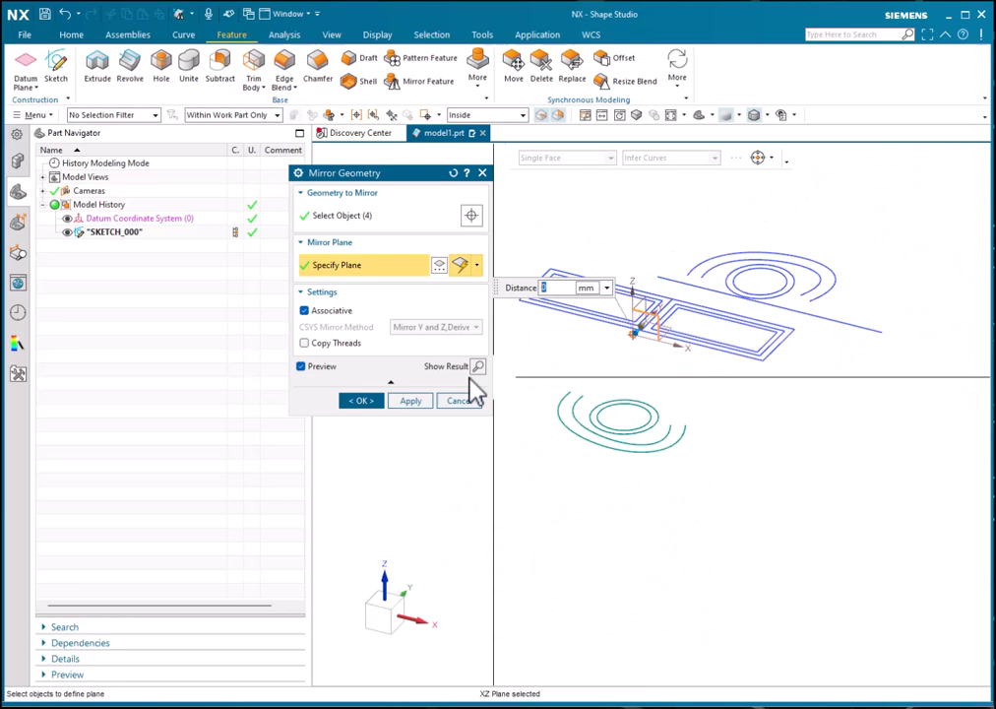
{"action": "left_click", "coordinate": [360, 400]}
Highlight the Mirror Geometry feature in the model history to examine which curves belong to it
{"action": "middle_click_drag", "start_coordinate": [594, 346], "coordinate": [610, 361]}
{"action": "left_click", "coordinate": [103, 248]}
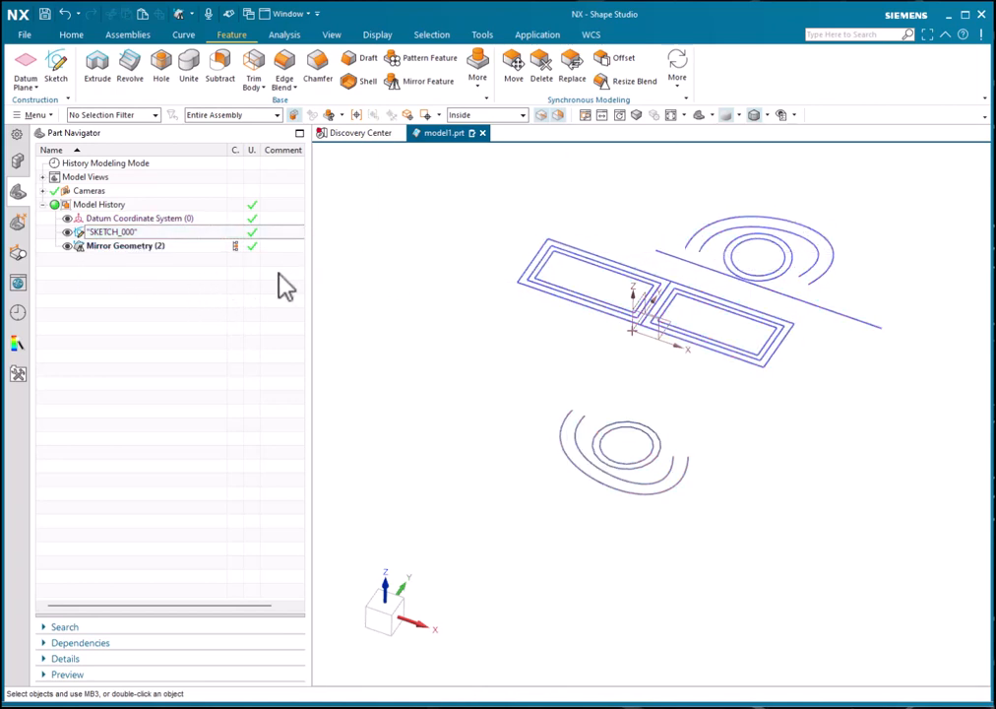
{"action": "left_click", "coordinate": [154, 248]}
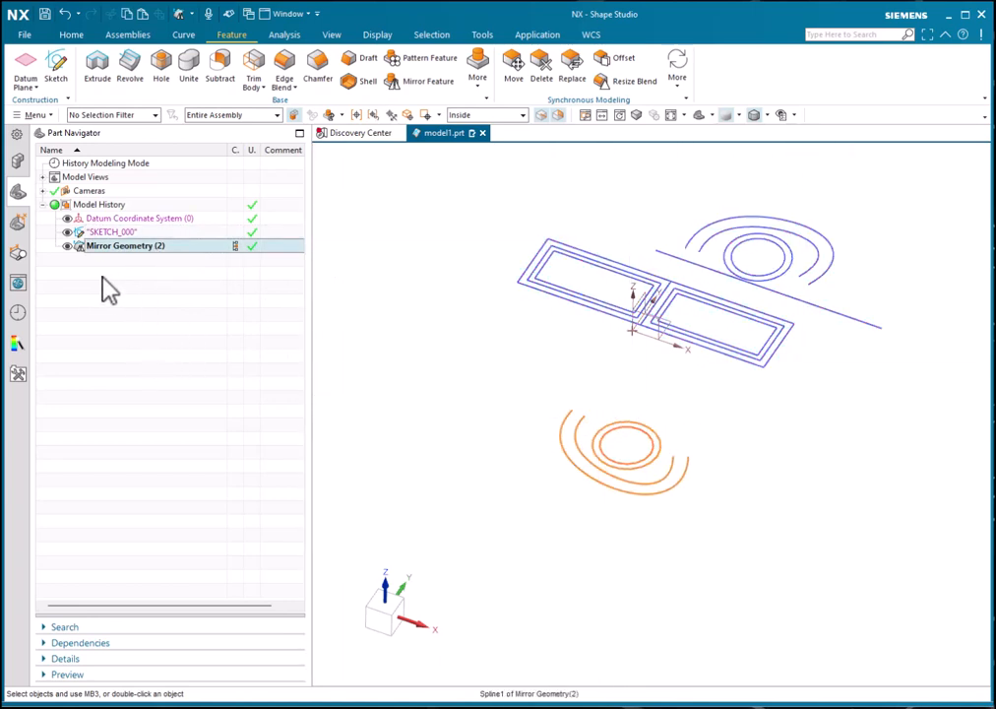
{"action": "key", "text": "Escape"}
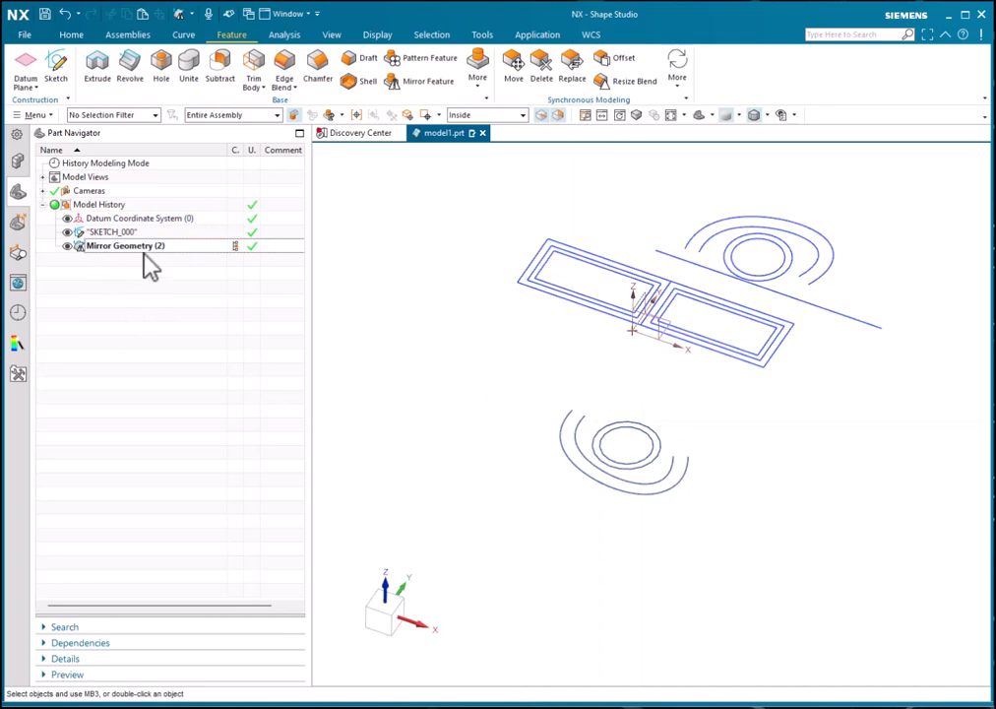